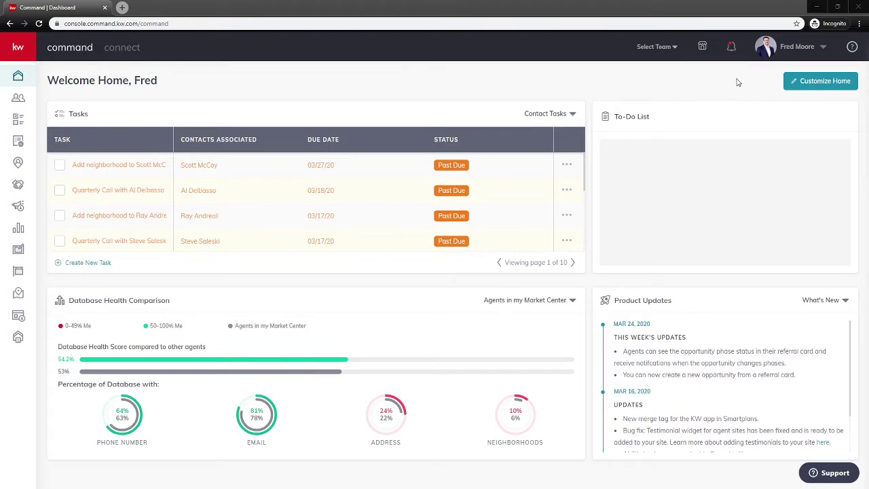
- Go to the account Settings page through the profile name's dropdown menu
{"action": "left_click", "coordinate": [797, 46]}
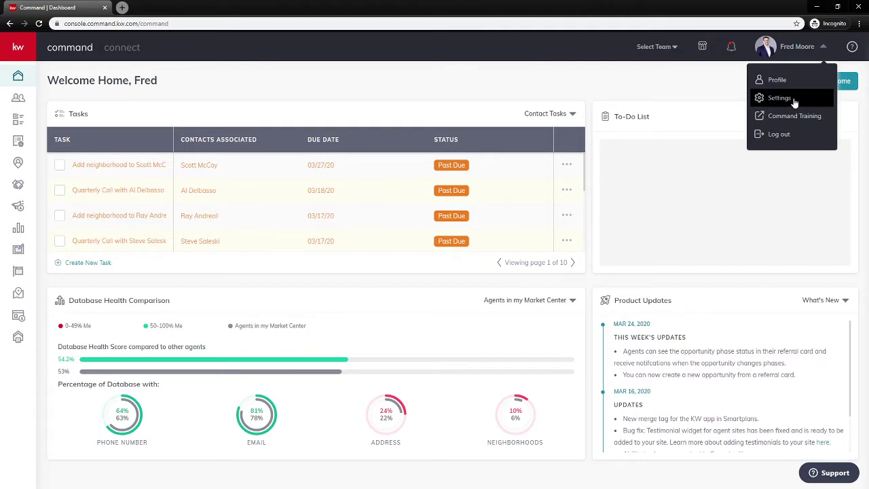
{"action": "left_click", "coordinate": [794, 100]}
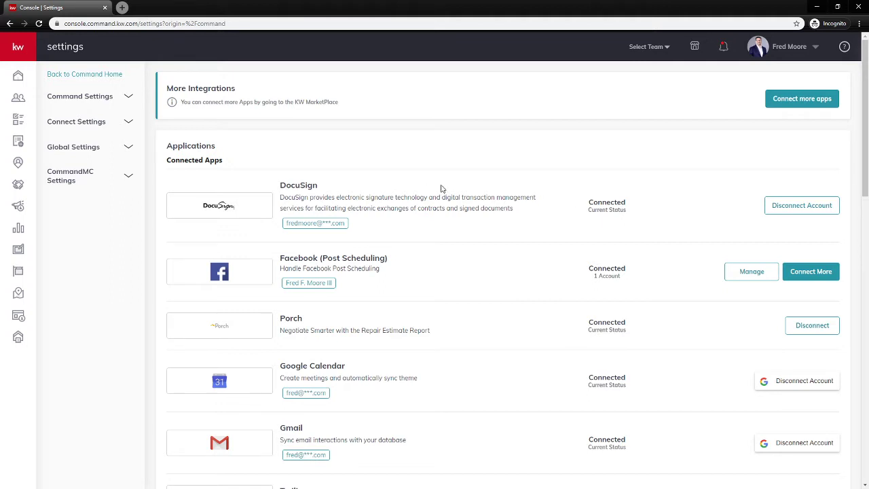
- Confirm DocuSign is among the connected apps, then go to the Opportunities pipeline
{"action": "left_click", "coordinate": [18, 186]}
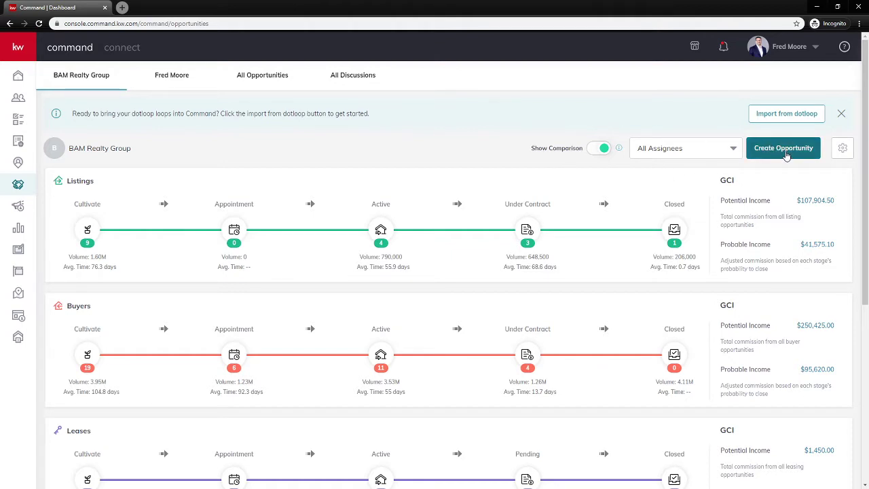
- Start a new opportunity with the Create Opportunity button on the pipeline page
{"action": "left_click", "coordinate": [786, 154]}
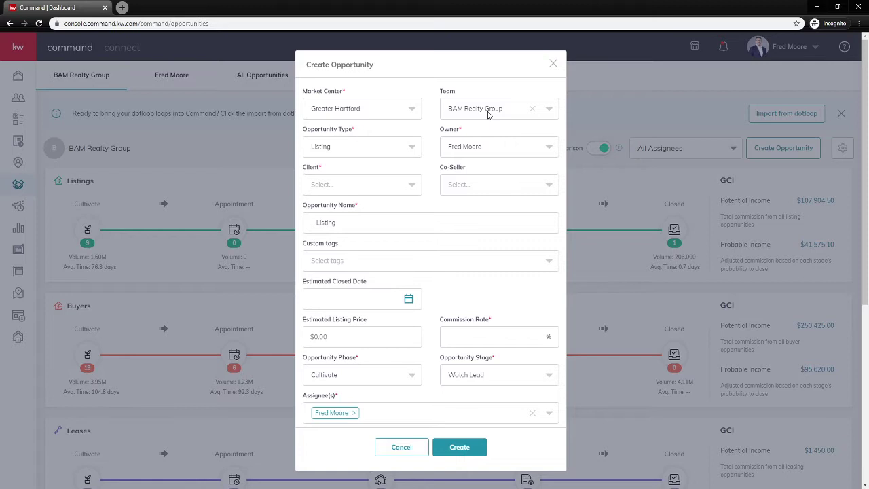
- Set the opportunity type to Buyer and check the owner choices
{"action": "left_click", "coordinate": [345, 151]}
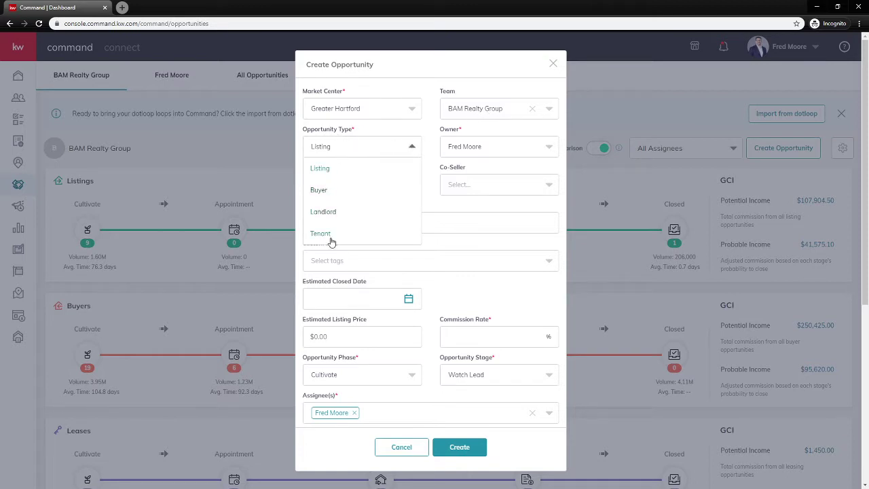
{"action": "left_click", "coordinate": [322, 190]}
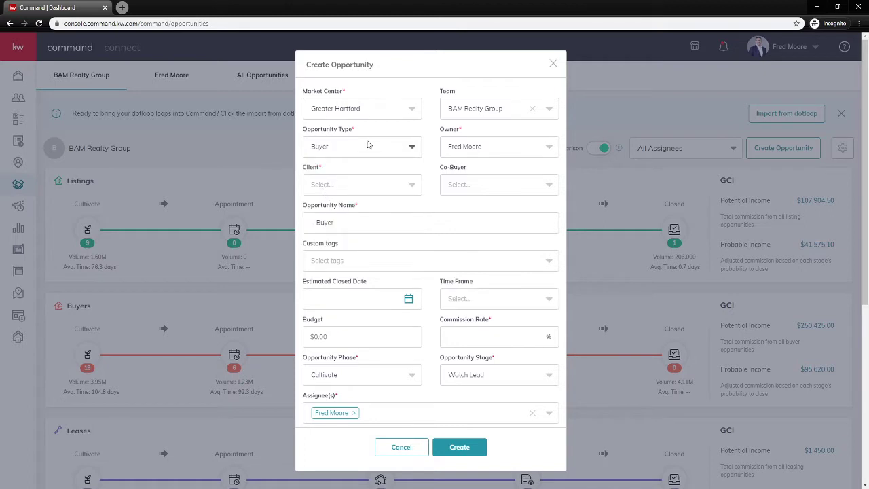
{"action": "left_click", "coordinate": [482, 148]}
{"action": "left_click", "coordinate": [428, 148]}
- Try Test Contact as client and co-buyer, then clear both fields
{"action": "left_click", "coordinate": [348, 190]}
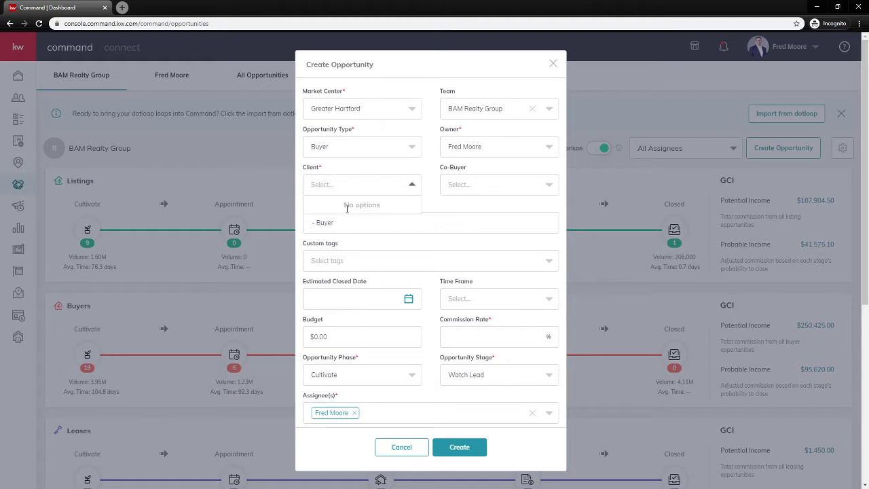
{"action": "left_click", "coordinate": [343, 190]}
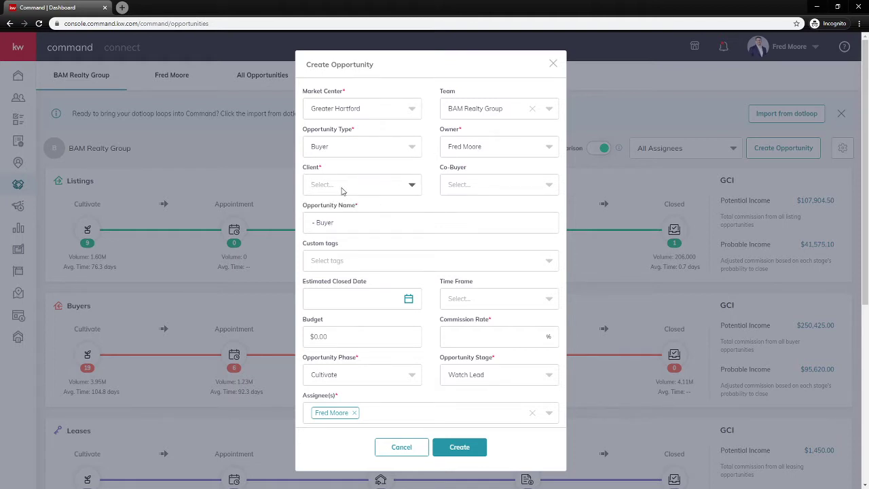
{"action": "type", "text": "Test"}
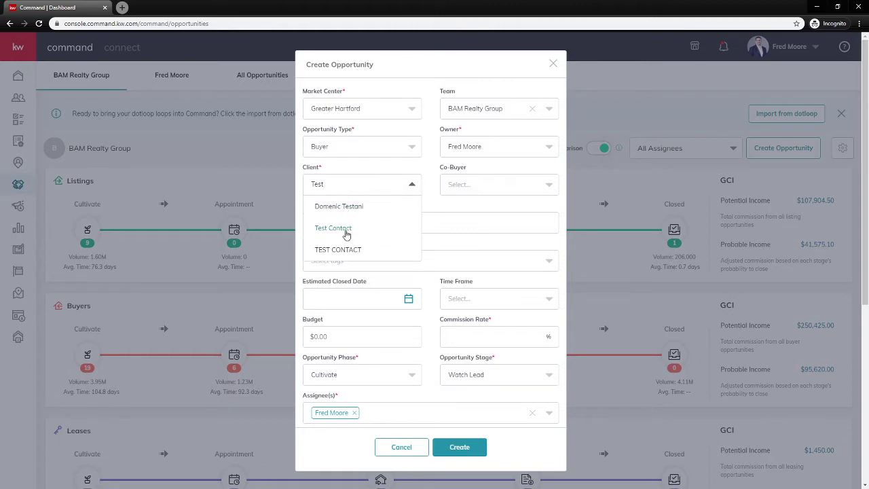
{"action": "left_click", "coordinate": [346, 229]}
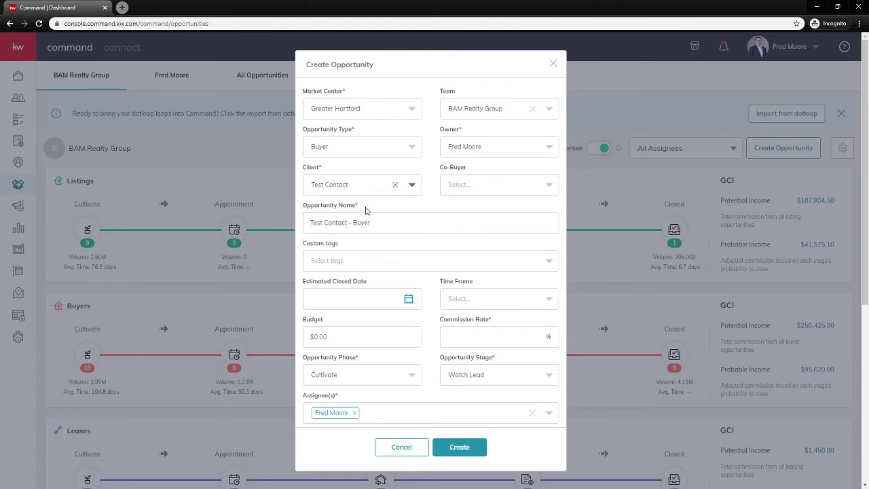
{"action": "left_click", "coordinate": [479, 186]}
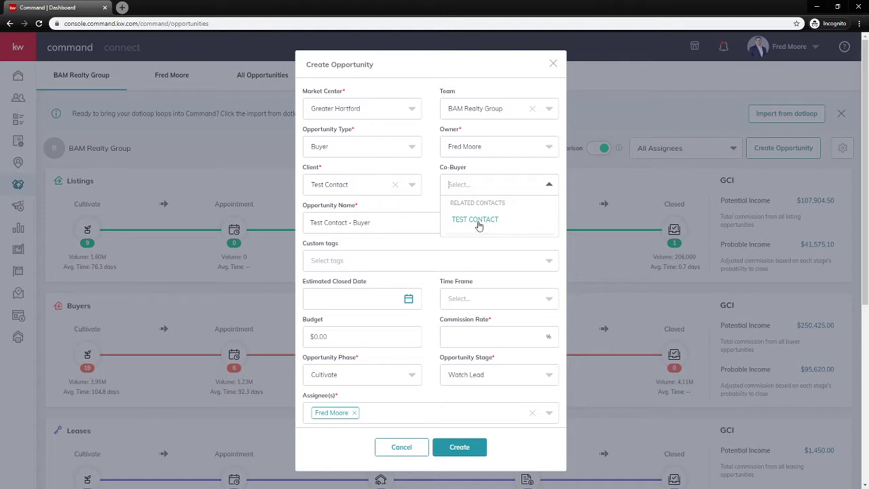
{"action": "left_click", "coordinate": [480, 220]}
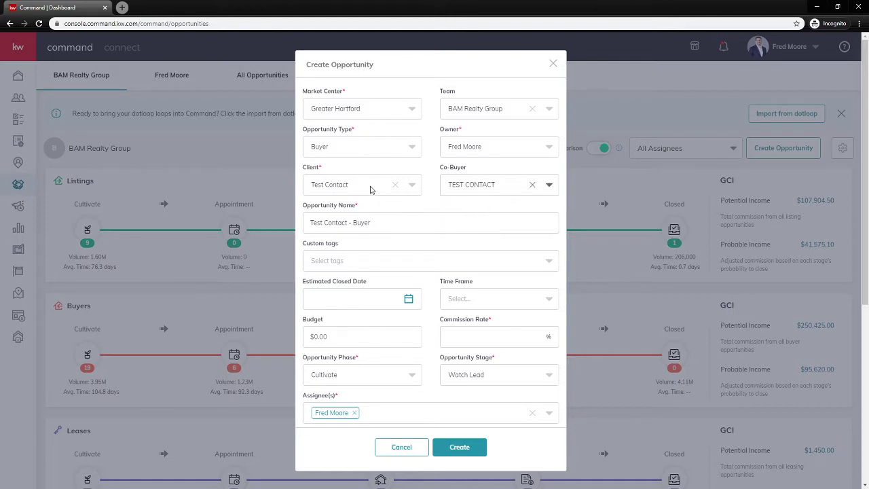
{"action": "left_click", "coordinate": [395, 185]}
{"action": "left_click", "coordinate": [532, 184]}
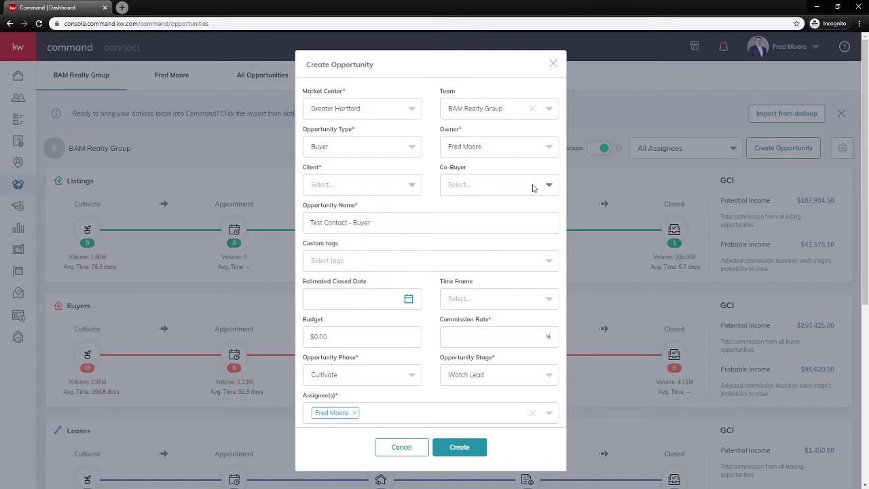
- Search for the buyer by first name and select her contact as the client
{"action": "left_click", "coordinate": [342, 185]}
{"action": "type", "text": "Chrisotine"}
{"action": "key", "text": "BackSpace"}
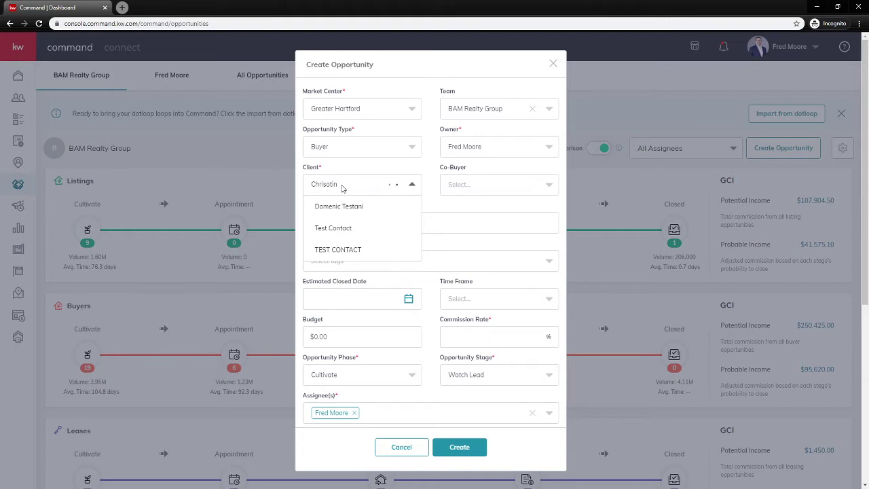
{"action": "key", "text": "BackSpace"}
{"action": "type", "text": "tine"}
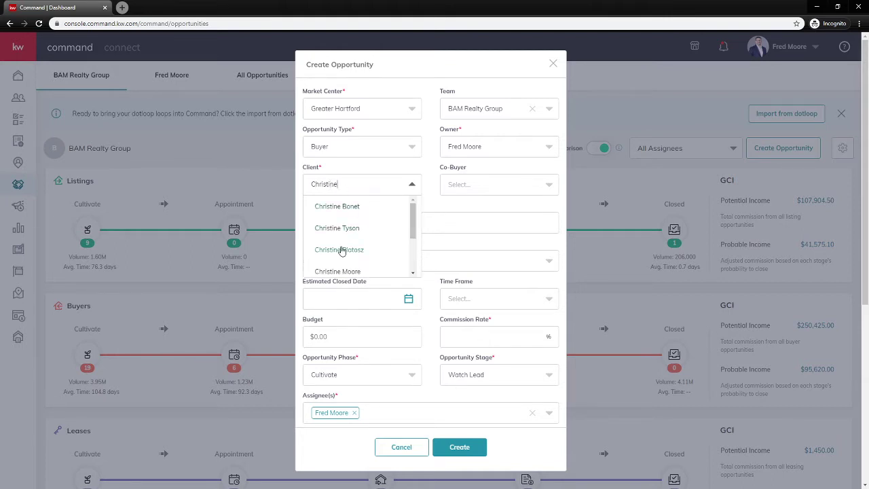
{"action": "left_click", "coordinate": [339, 271]}
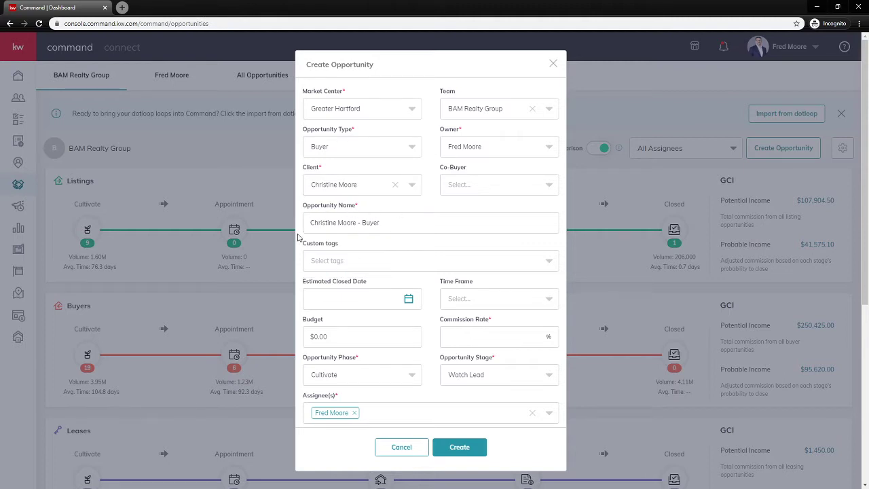
- Review the auto-filled '<client> - Buyer' opportunity name and leave custom tags empty
{"action": "left_click_drag", "start_coordinate": [310, 224], "coordinate": [357, 224]}
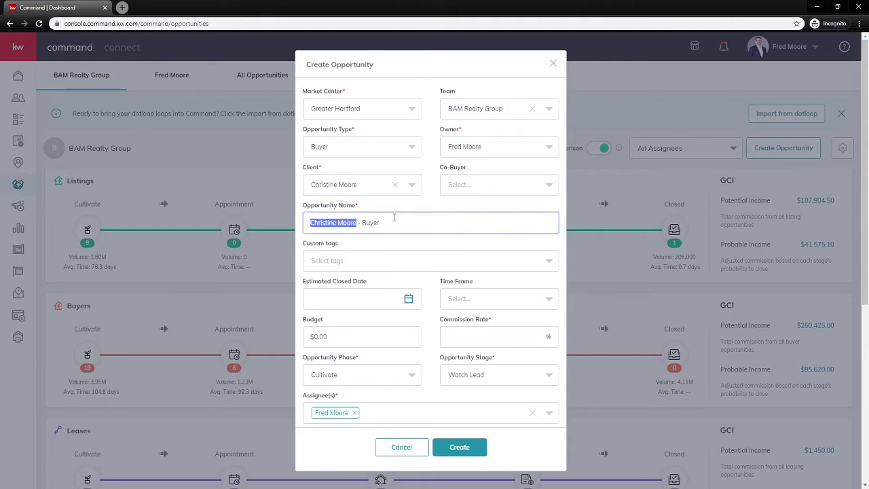
{"action": "left_click_drag", "start_coordinate": [362, 222], "coordinate": [394, 222]}
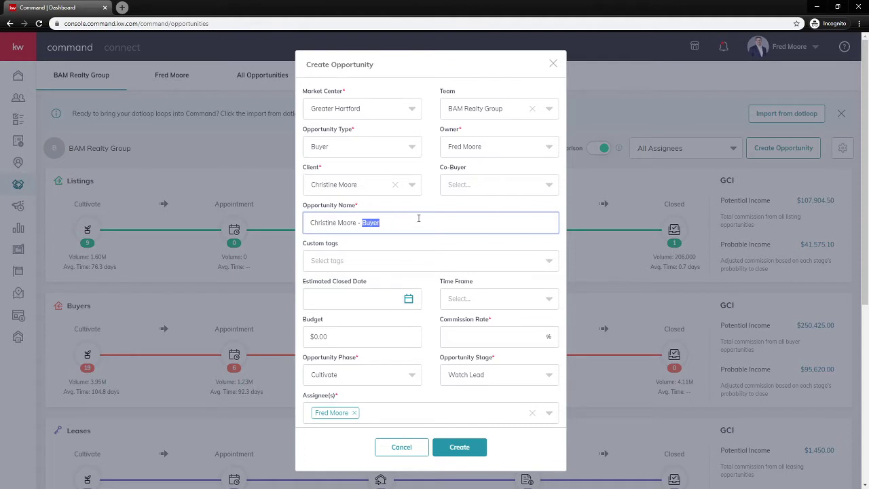
{"action": "left_click", "coordinate": [401, 246]}
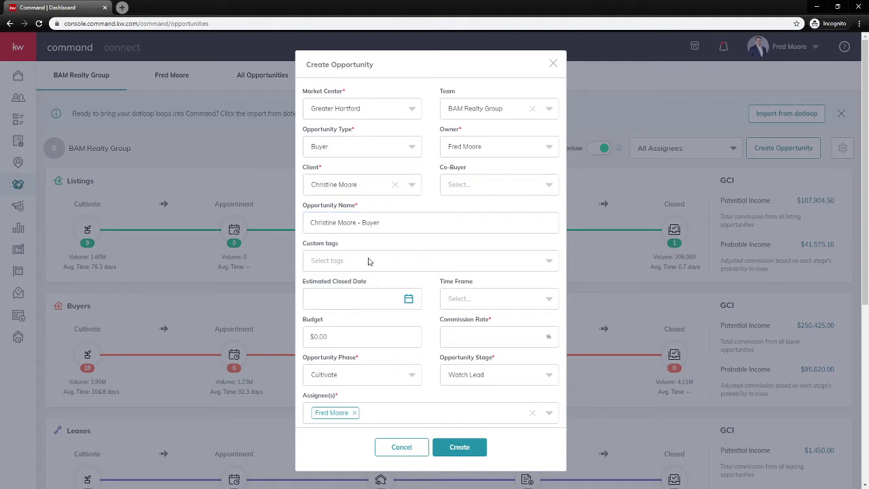
{"action": "left_click", "coordinate": [323, 258]}
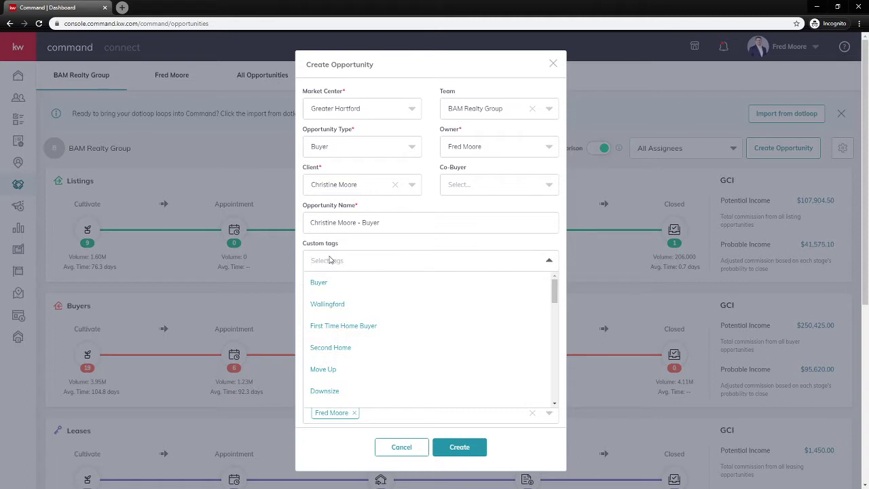
{"action": "left_click", "coordinate": [330, 260]}
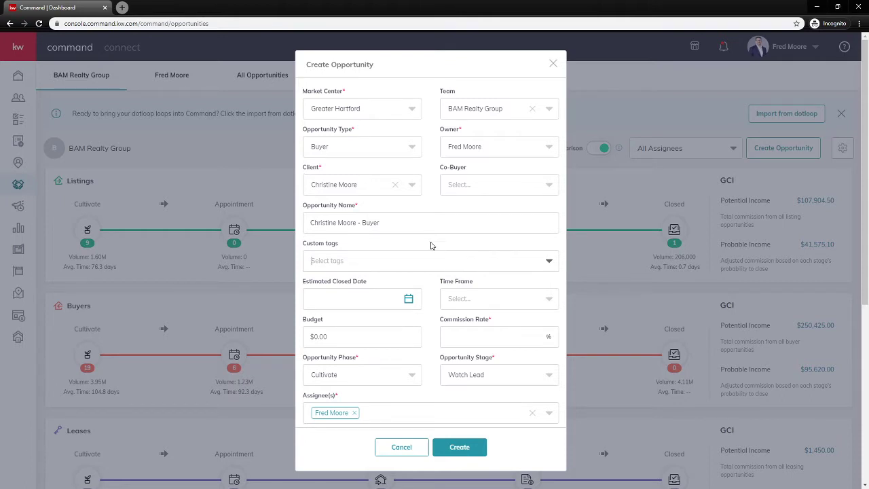
{"action": "scroll", "coordinate": [434, 261], "scroll_direction": "down", "scroll_amount": 1}
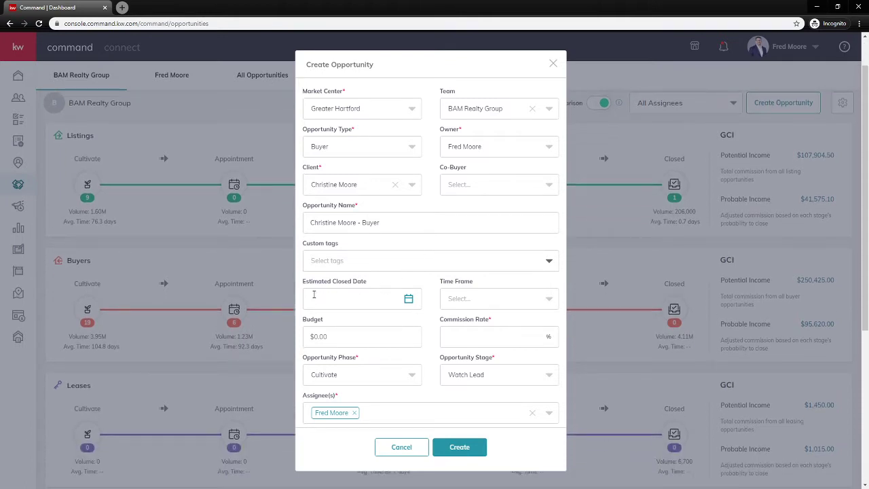
- Set a 3-month time frame and a $250,000 budget
{"action": "left_click", "coordinate": [313, 296]}
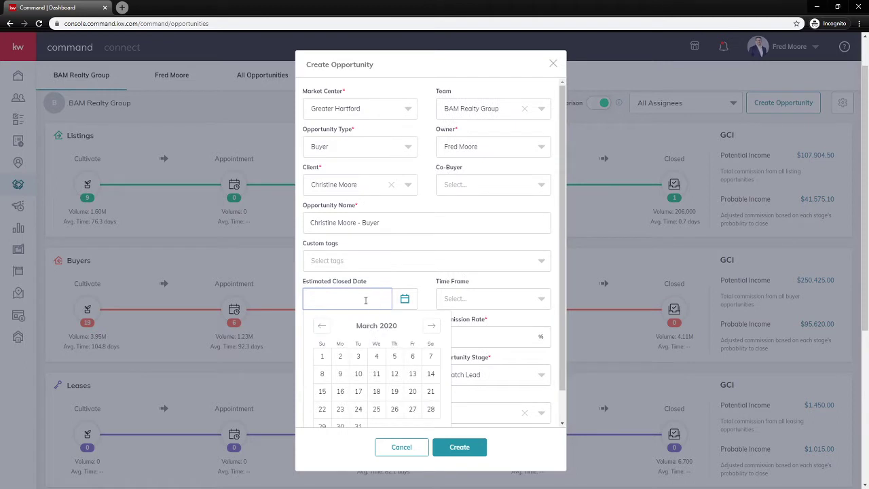
{"action": "left_click", "coordinate": [471, 302]}
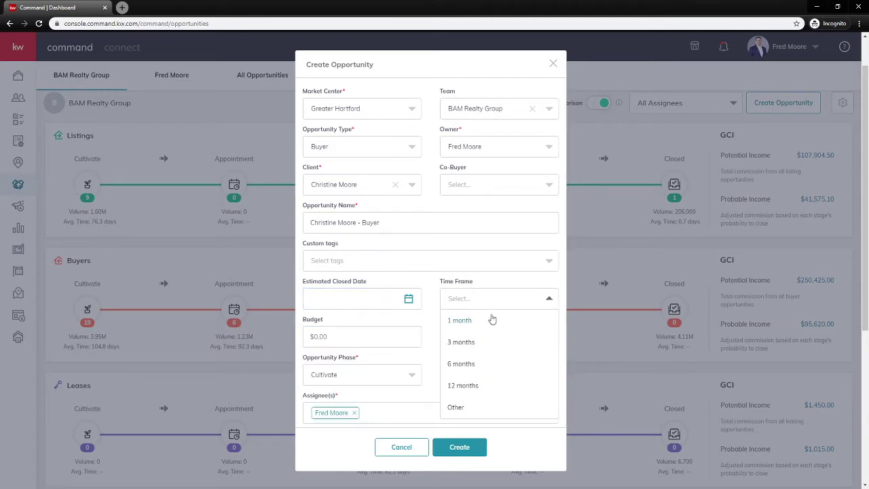
{"action": "left_click", "coordinate": [463, 342]}
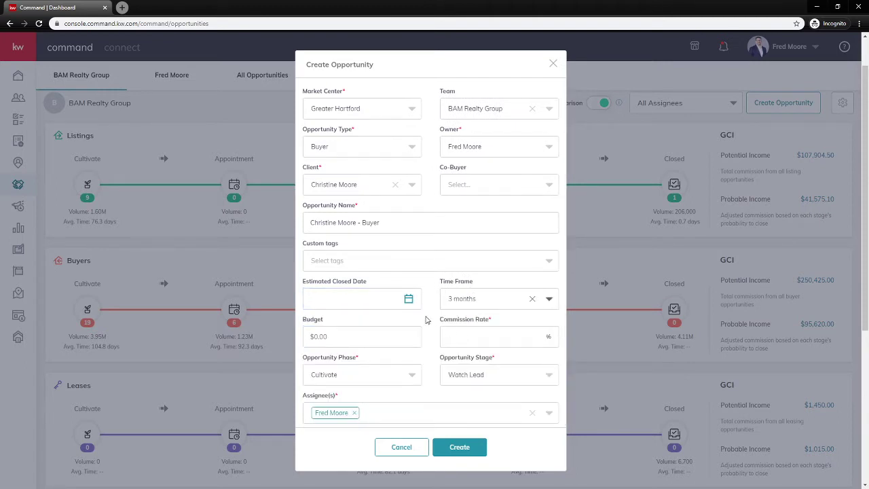
{"action": "left_click", "coordinate": [376, 338]}
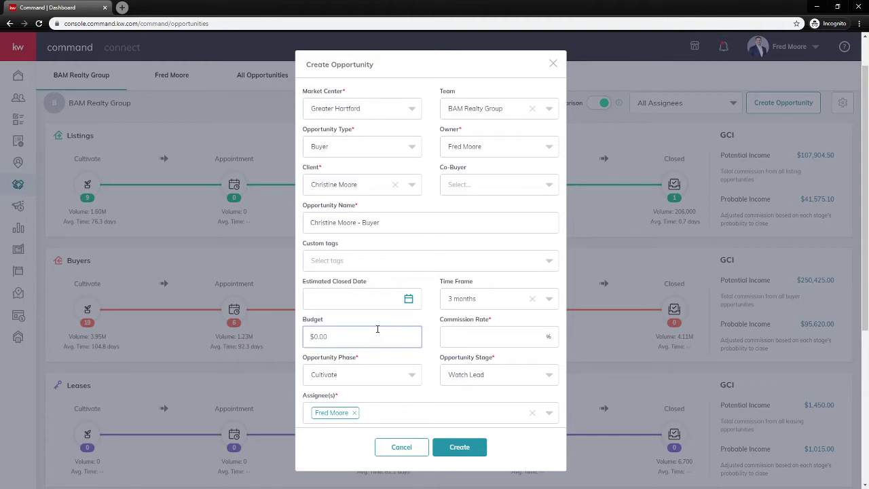
{"action": "type", "text": "2500000"}
{"action": "key", "text": "Tab"}
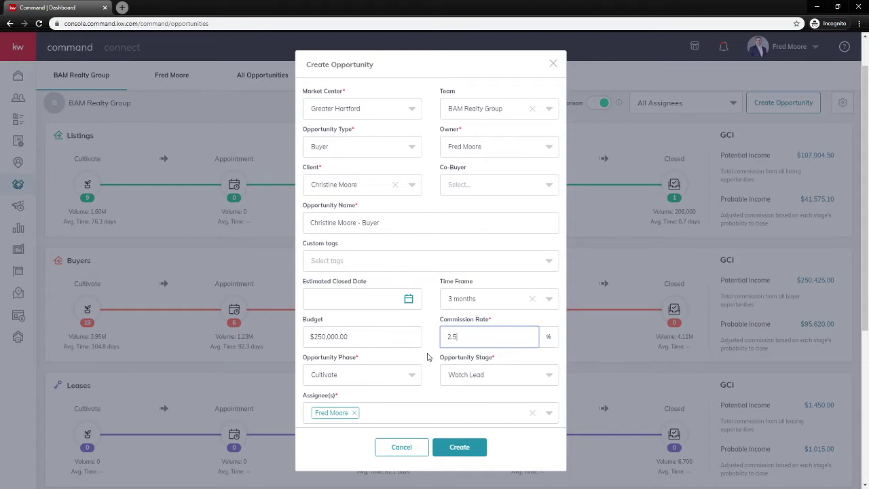
- Keep the phase at Cultivate, set stage Watch Lead, and create the opportunity
{"action": "left_click", "coordinate": [350, 380]}
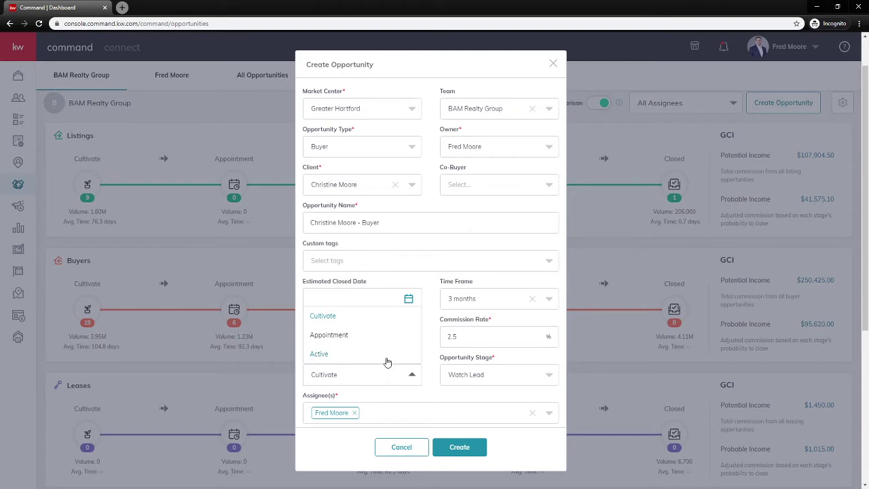
{"action": "left_click", "coordinate": [328, 321]}
{"action": "left_click", "coordinate": [480, 375]}
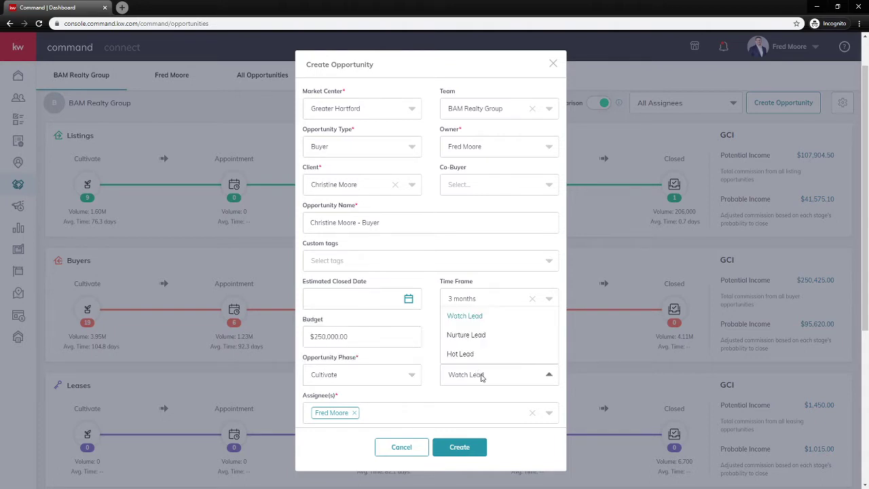
{"action": "left_click", "coordinate": [467, 318]}
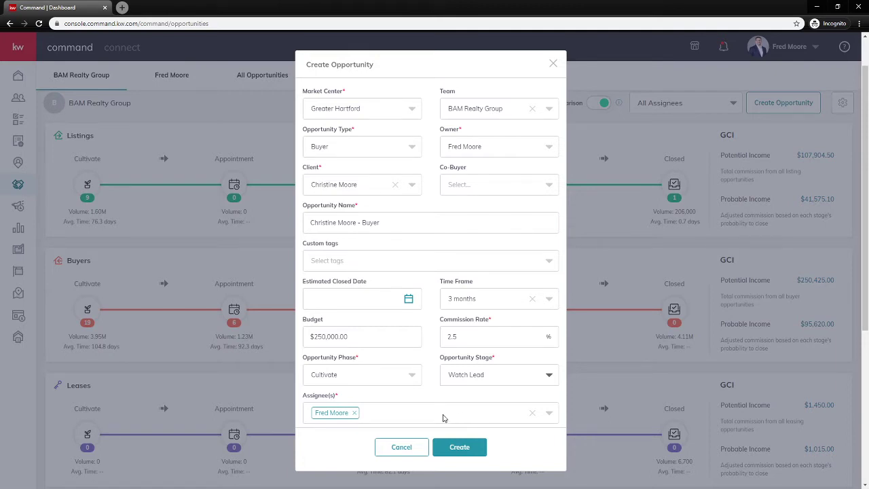
{"action": "left_click", "coordinate": [466, 451]}
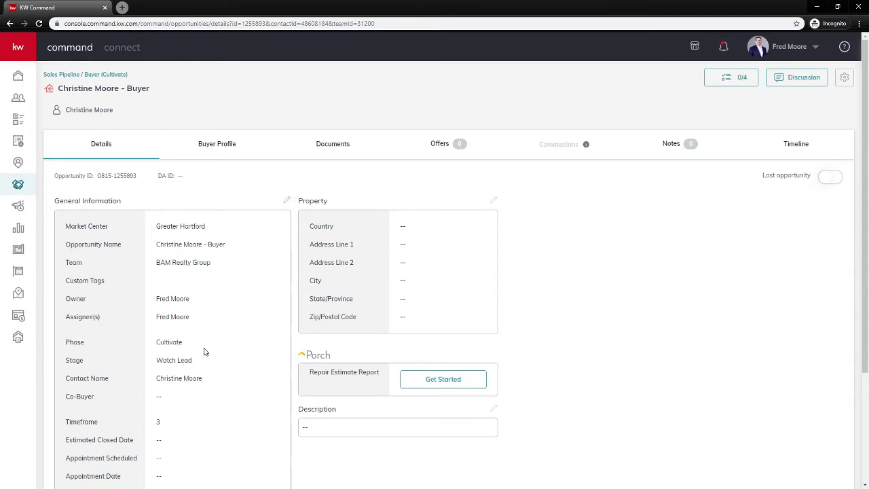
{"action": "left_click", "coordinate": [286, 202]}
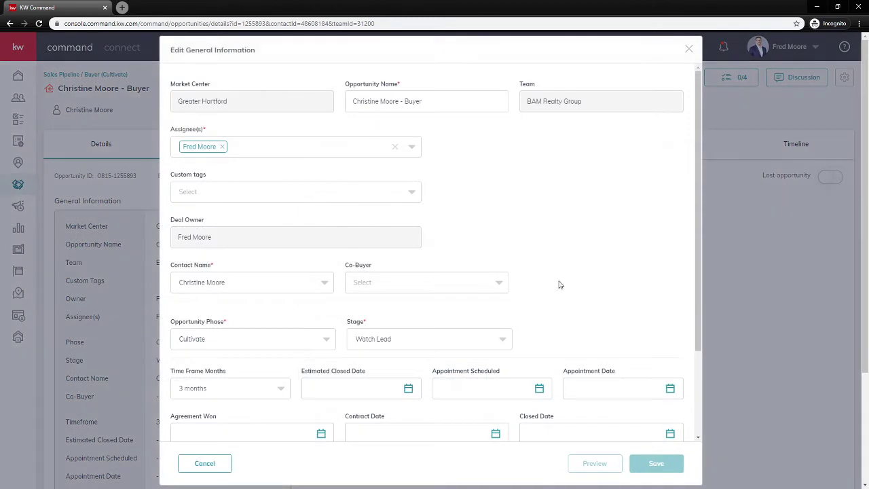
{"action": "left_click", "coordinate": [435, 99]}
{"action": "left_click", "coordinate": [492, 185]}
{"action": "left_click", "coordinate": [401, 287]}
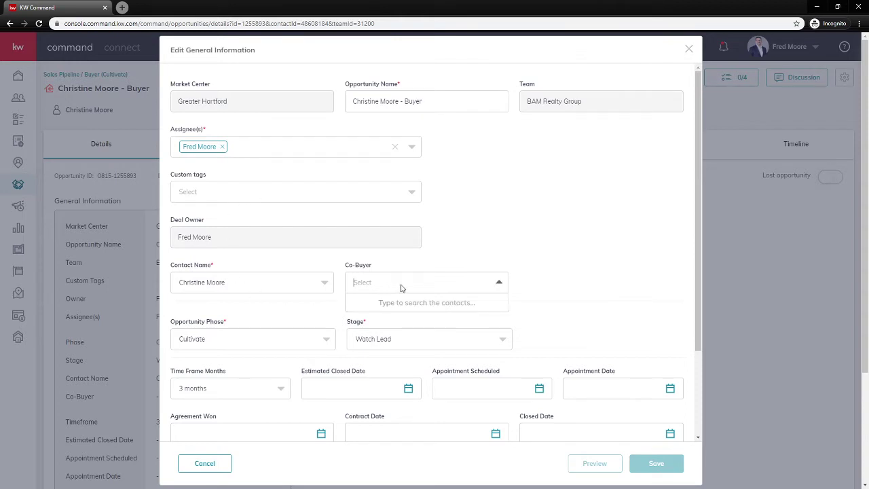
{"action": "left_click", "coordinate": [314, 289]}
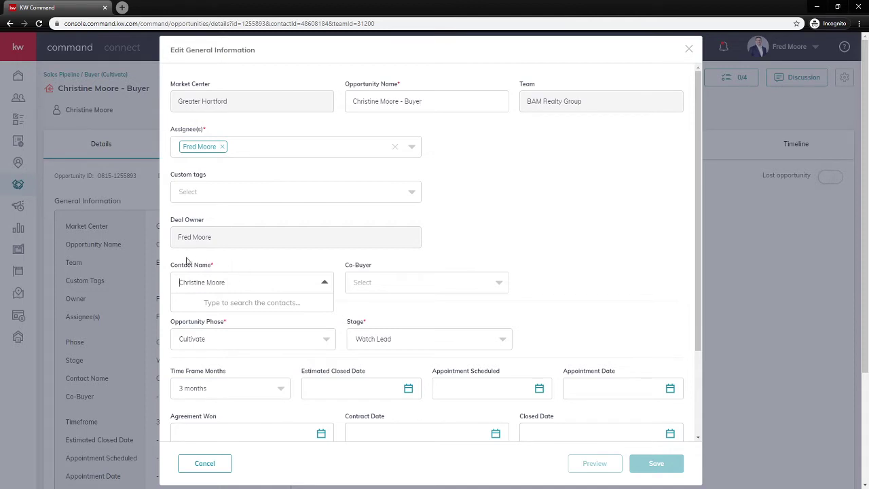
{"action": "left_click", "coordinate": [258, 264]}
{"action": "scroll", "coordinate": [333, 264], "scroll_direction": "down", "scroll_amount": 1}
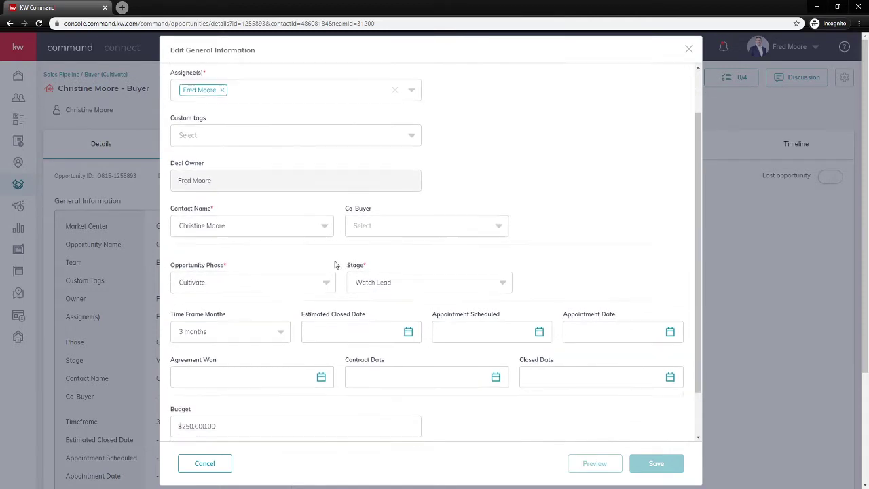
{"action": "scroll", "coordinate": [334, 264], "scroll_direction": "down", "scroll_amount": 1}
{"action": "left_click", "coordinate": [229, 248]}
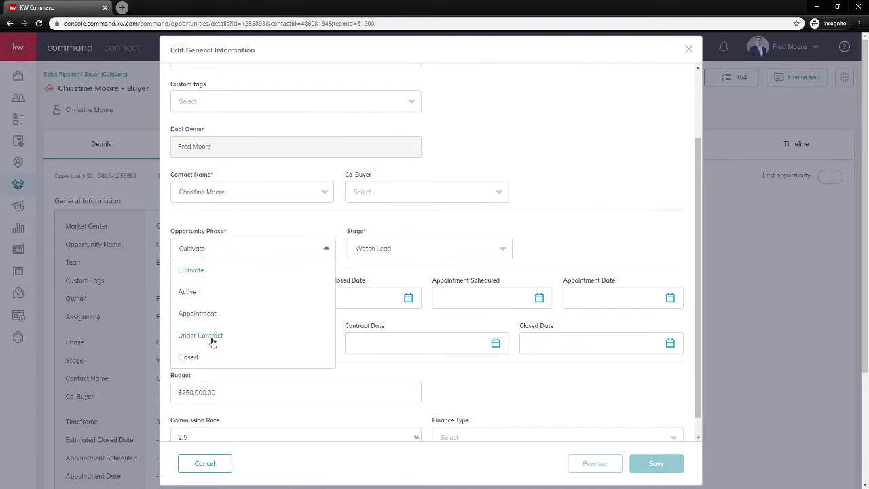
{"action": "left_click", "coordinate": [284, 225]}
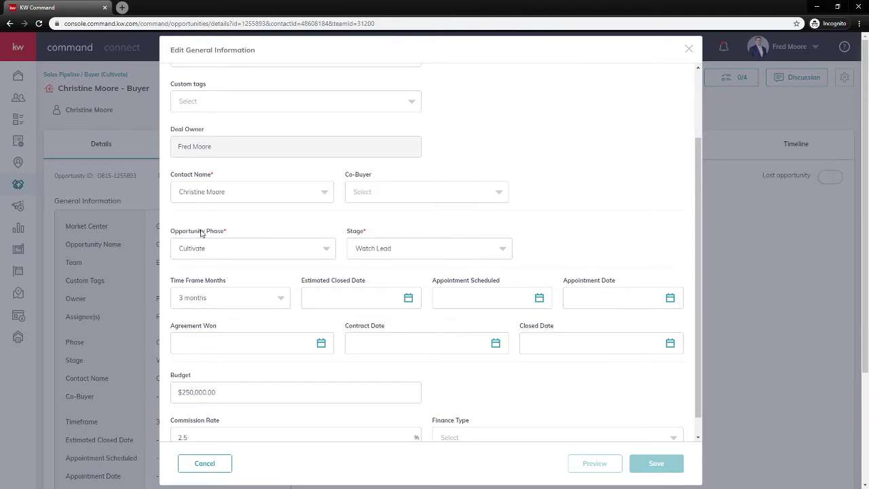
{"action": "left_click", "coordinate": [407, 249]}
{"action": "left_click", "coordinate": [296, 260]}
{"action": "scroll", "coordinate": [271, 325], "scroll_direction": "down", "scroll_amount": 1}
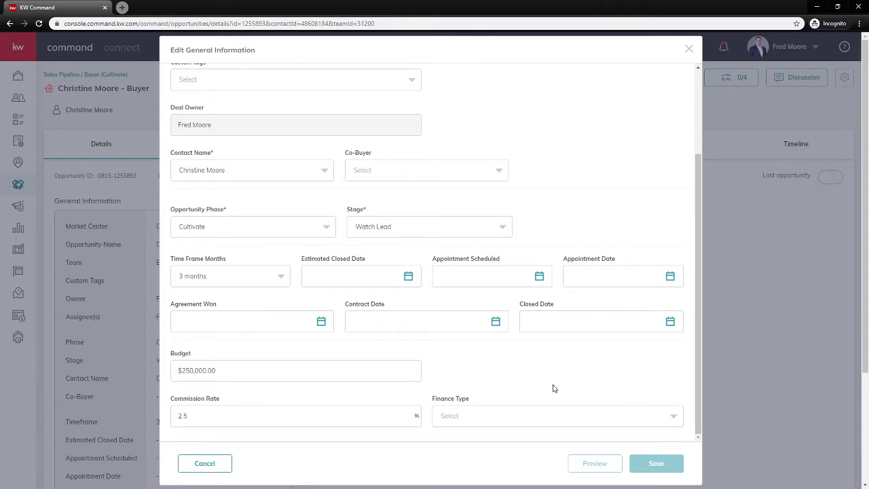
{"action": "left_click", "coordinate": [687, 51]}
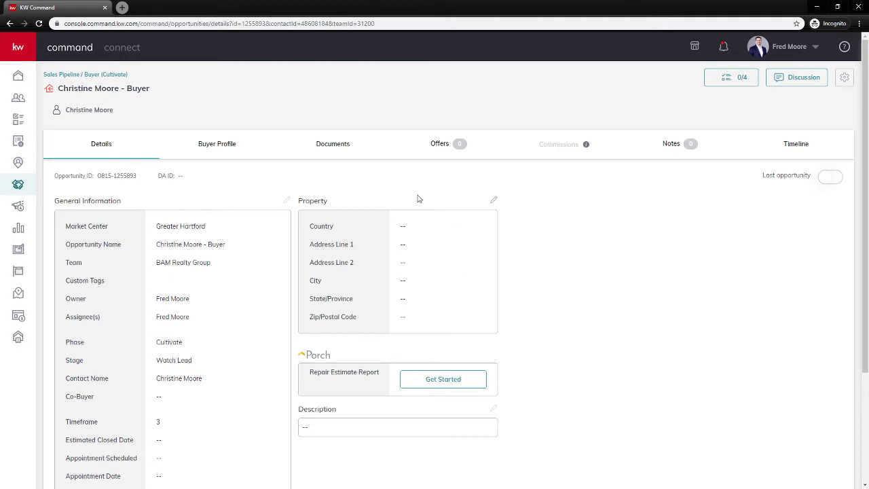
{"action": "left_click", "coordinate": [493, 202]}
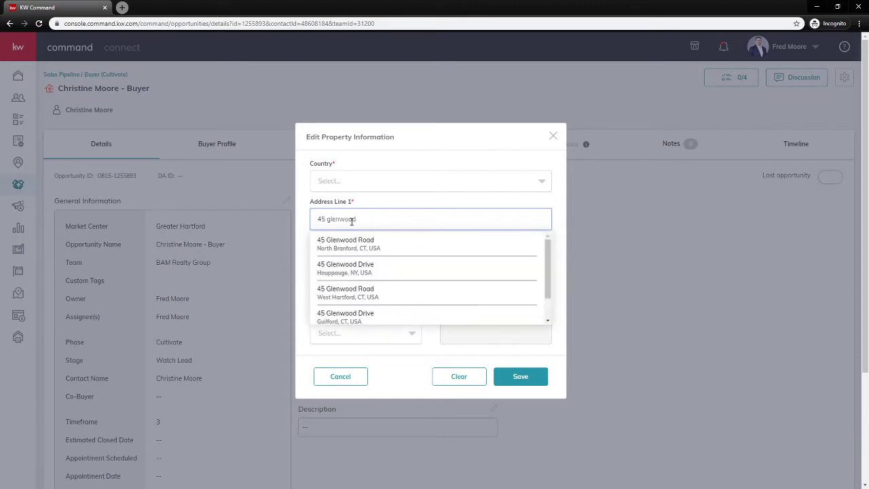
{"action": "left_click", "coordinate": [359, 247]}
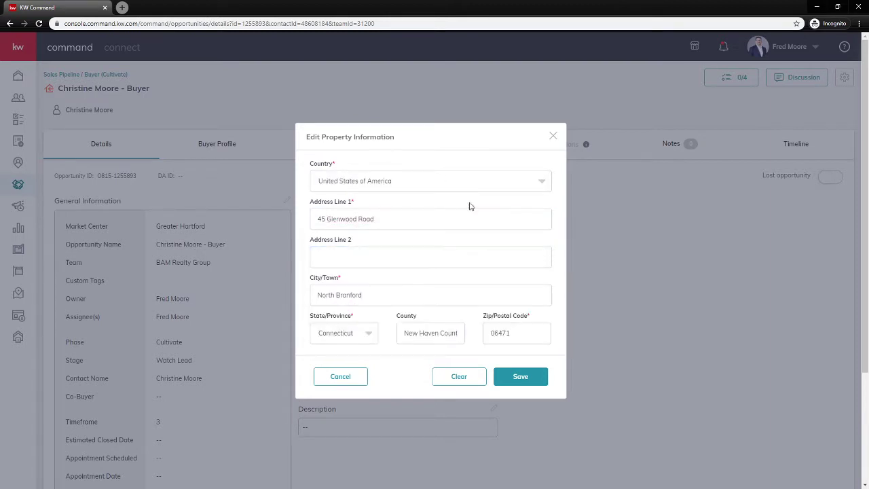
{"action": "left_click", "coordinate": [526, 378]}
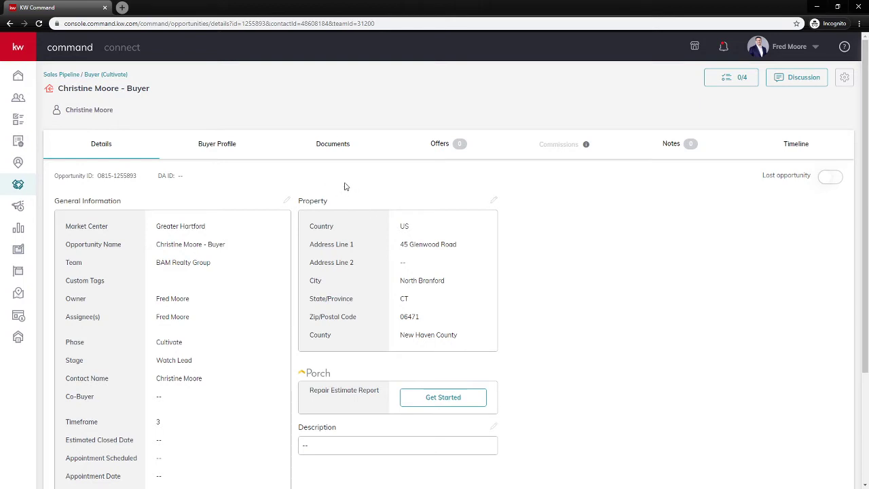
{"action": "left_click", "coordinate": [326, 146]}
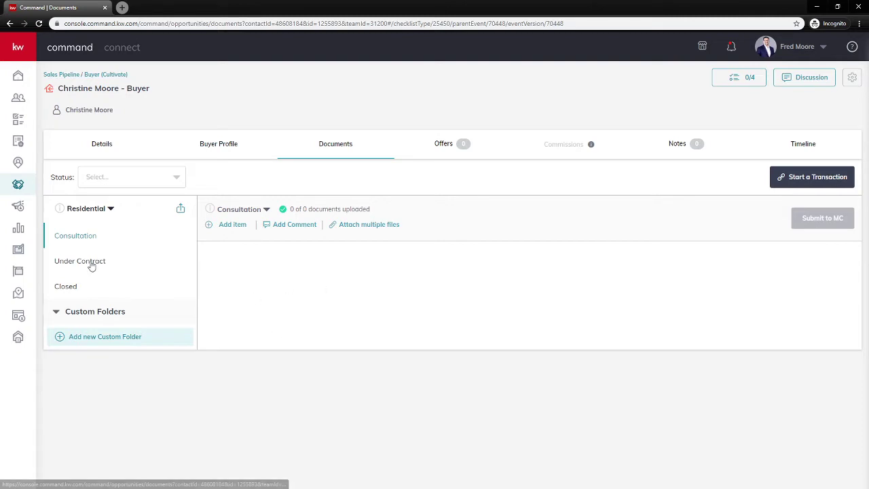
- Show the Under Contract checklist and preview the Foundation Concrete Advisory document
{"action": "left_click", "coordinate": [89, 263]}
{"action": "scroll", "coordinate": [454, 309], "scroll_direction": "down", "scroll_amount": 2}
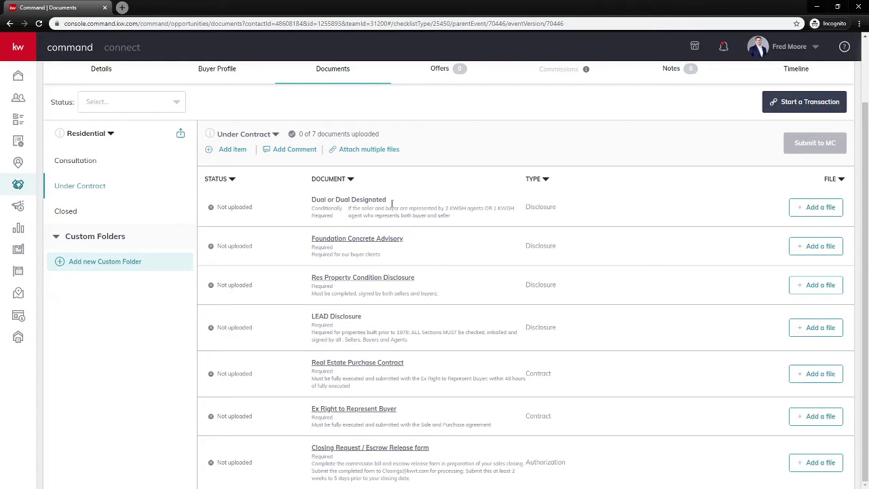
{"action": "left_click", "coordinate": [353, 244]}
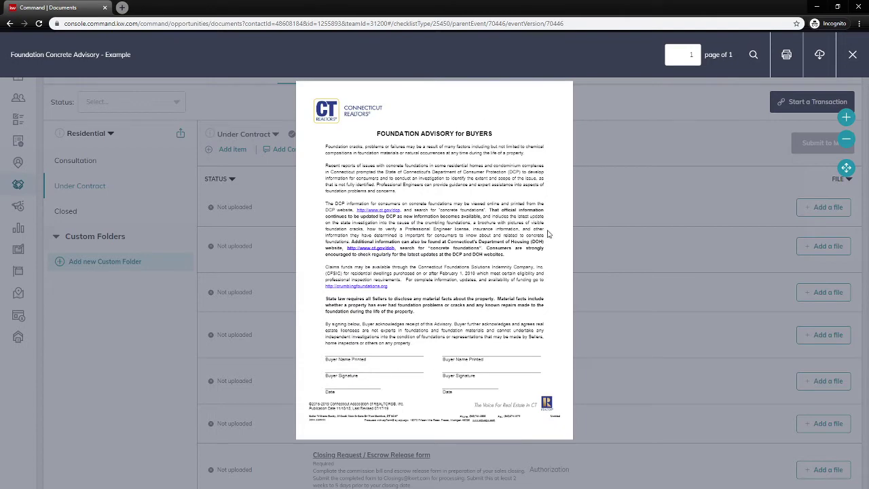
{"action": "left_click", "coordinate": [852, 55]}
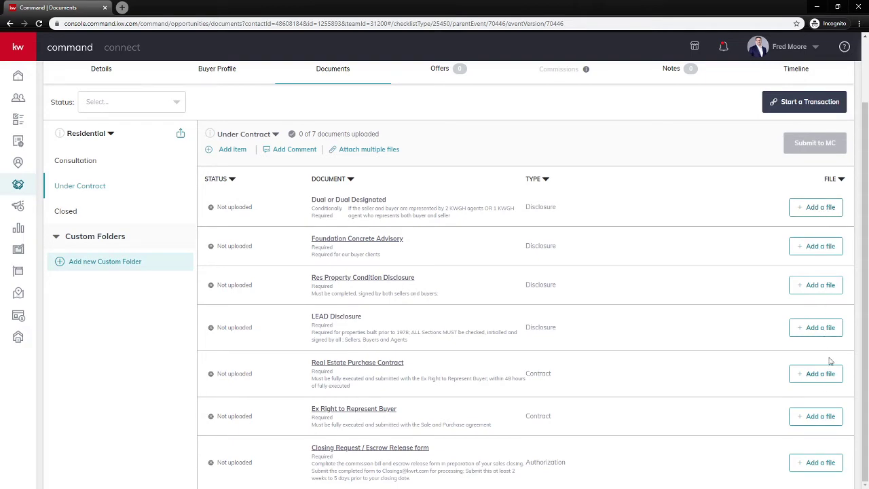
{"action": "left_click", "coordinate": [817, 208]}
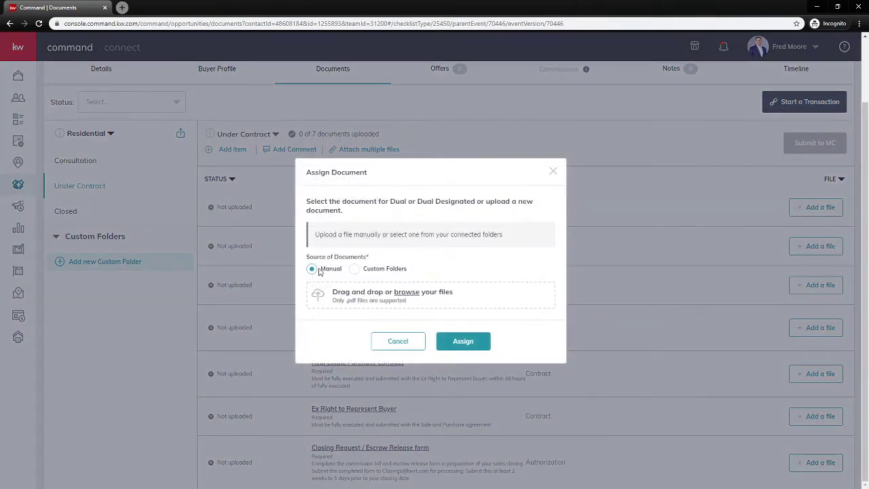
{"action": "left_click", "coordinate": [362, 299]}
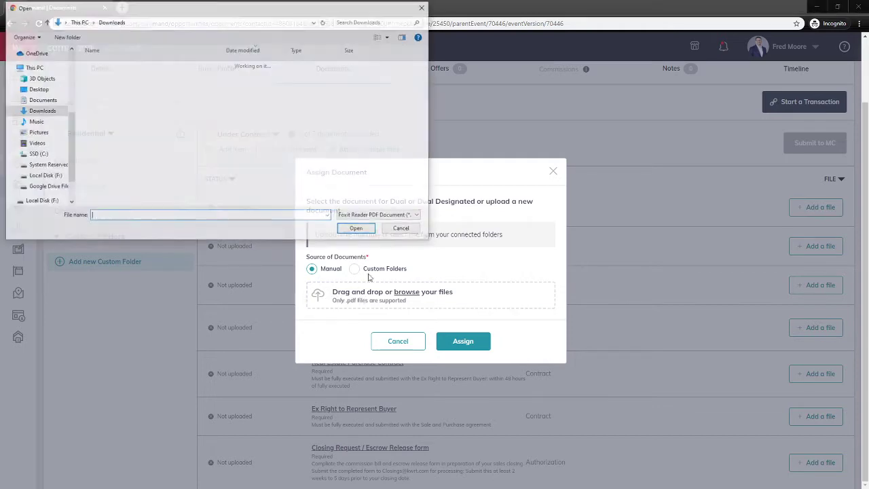
{"action": "left_click", "coordinate": [424, 9]}
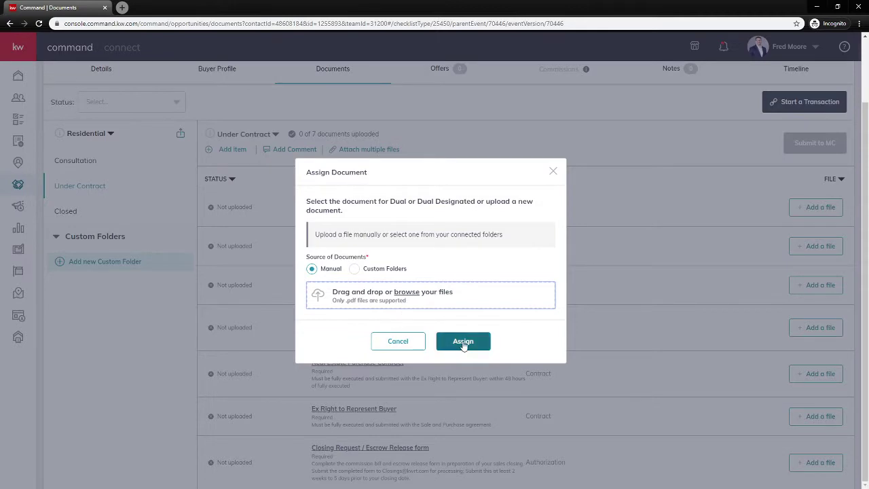
{"action": "left_click", "coordinate": [401, 343]}
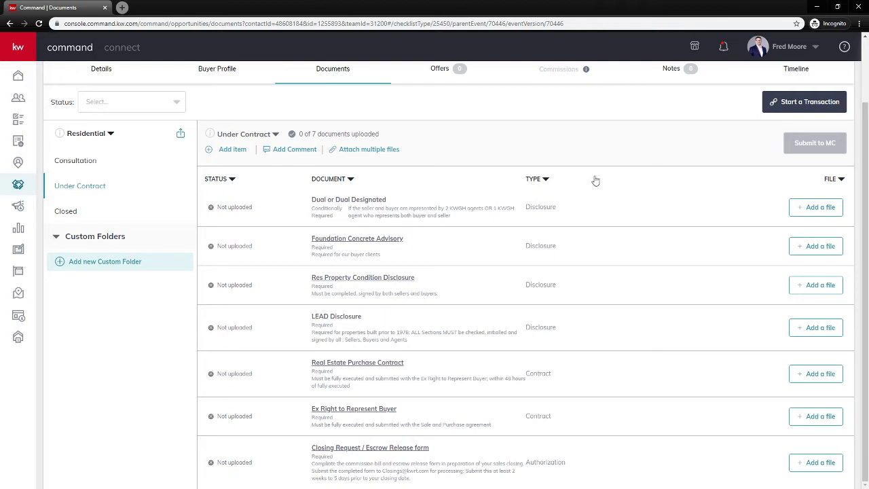
{"action": "scroll", "coordinate": [592, 184], "scroll_direction": "up", "scroll_amount": 2}
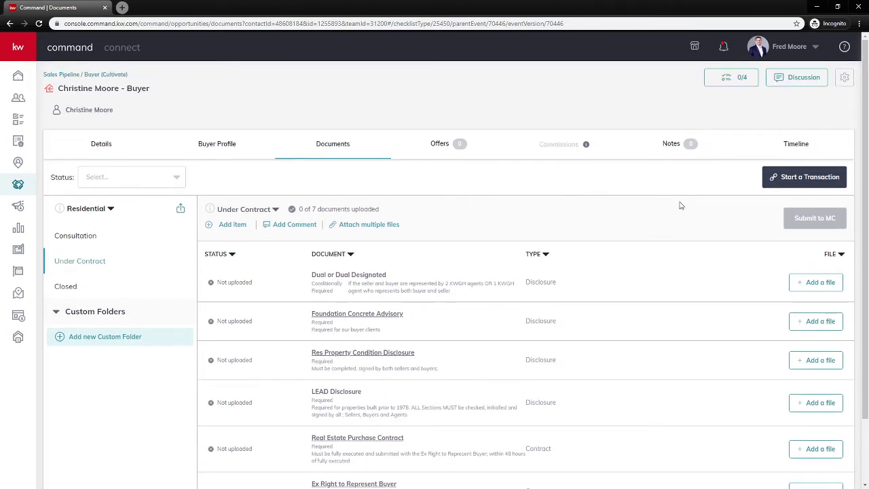
{"action": "left_click", "coordinate": [816, 181]}
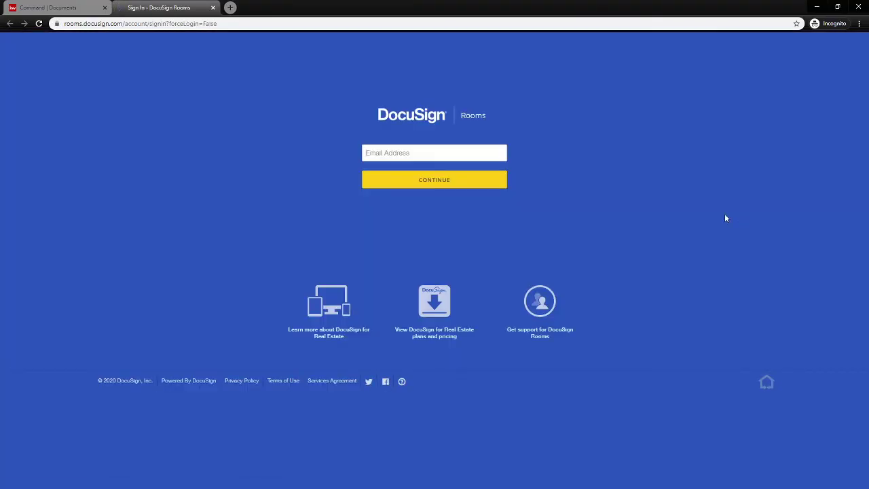
- Sign in to DocuSign Rooms using the saved email and account password
{"action": "left_click", "coordinate": [400, 152]}
{"action": "left_click", "coordinate": [401, 175]}
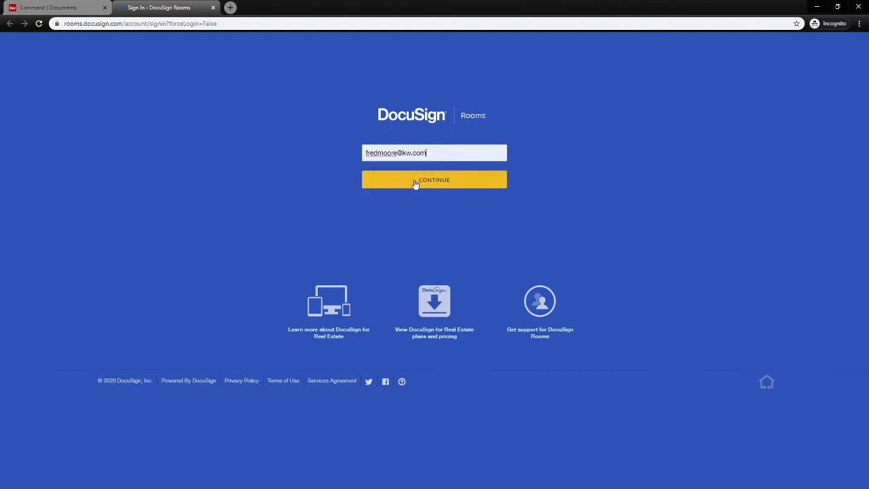
{"action": "left_click", "coordinate": [442, 180]}
{"action": "left_click", "coordinate": [444, 188]}
{"action": "left_click", "coordinate": [444, 211]}
{"action": "left_click", "coordinate": [458, 207]}
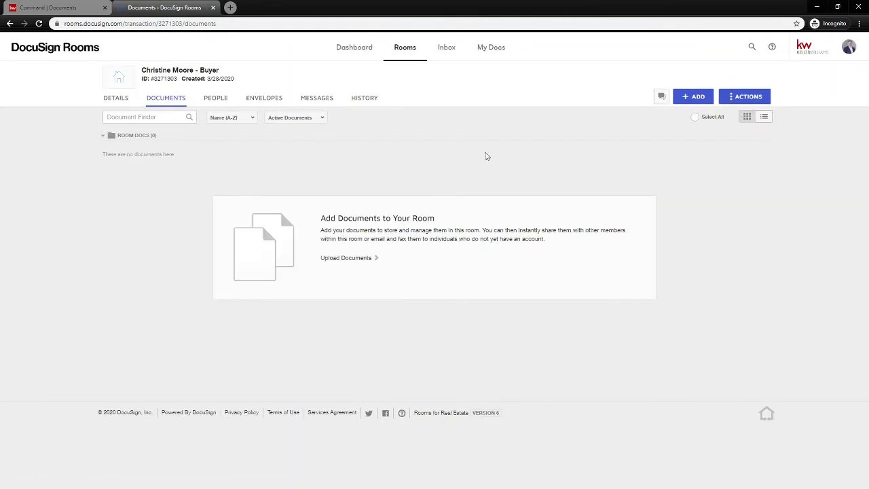
- Dismiss the New look! notice and compare the room title with the Command opportunity title
{"action": "left_click_drag", "start_coordinate": [142, 69], "coordinate": [218, 71]}
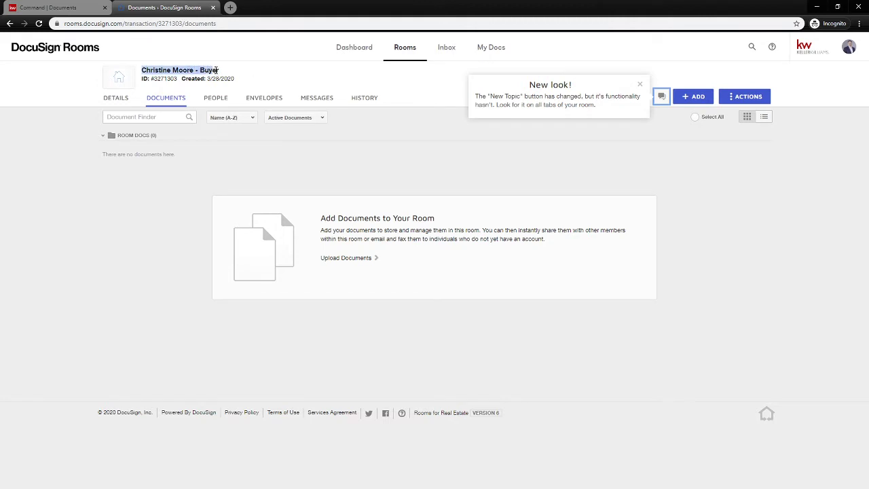
{"action": "left_click", "coordinate": [639, 84]}
{"action": "left_click", "coordinate": [68, 10]}
{"action": "left_click_drag", "start_coordinate": [149, 89], "coordinate": [51, 92]}
{"action": "left_click", "coordinate": [160, 8]}
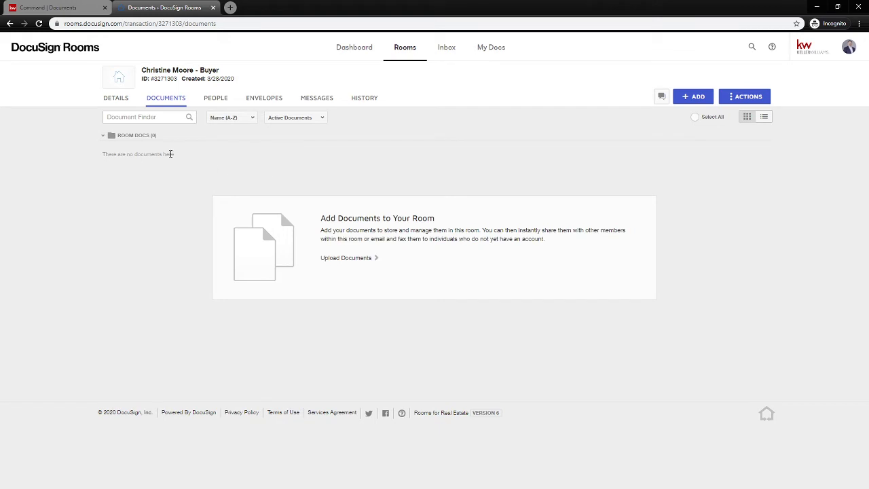
- Bring up the buyer's DocuSign room, which has no documents yet
{"action": "mouse_move", "coordinate": [118, 81]}
{"action": "left_click", "coordinate": [114, 98]}
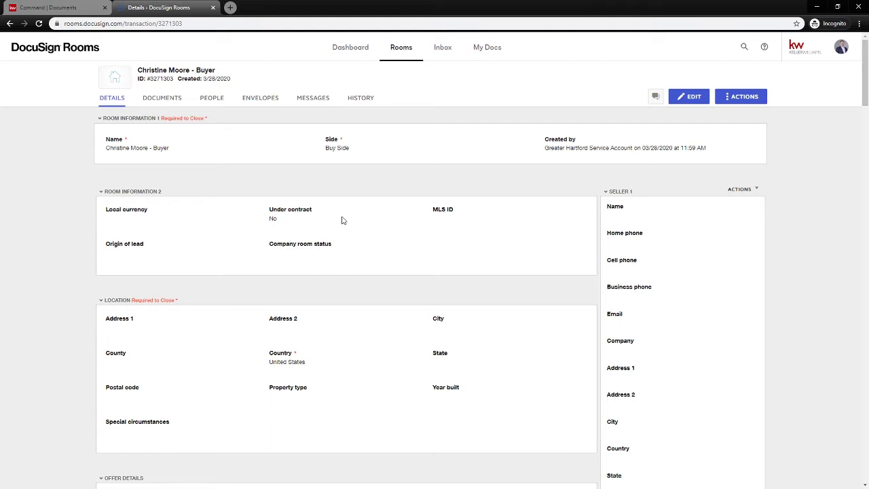
{"action": "left_click", "coordinate": [692, 97]}
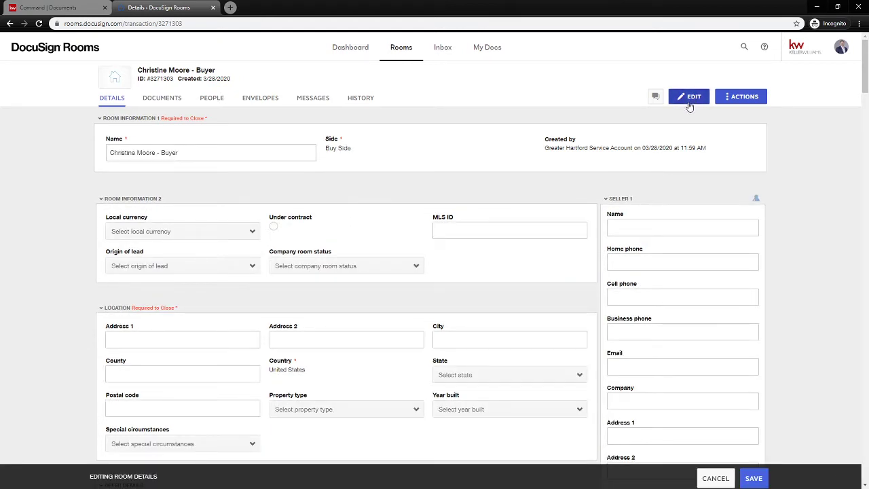
{"action": "scroll", "coordinate": [251, 287], "scroll_direction": "down", "scroll_amount": 1}
{"action": "left_click", "coordinate": [145, 292]}
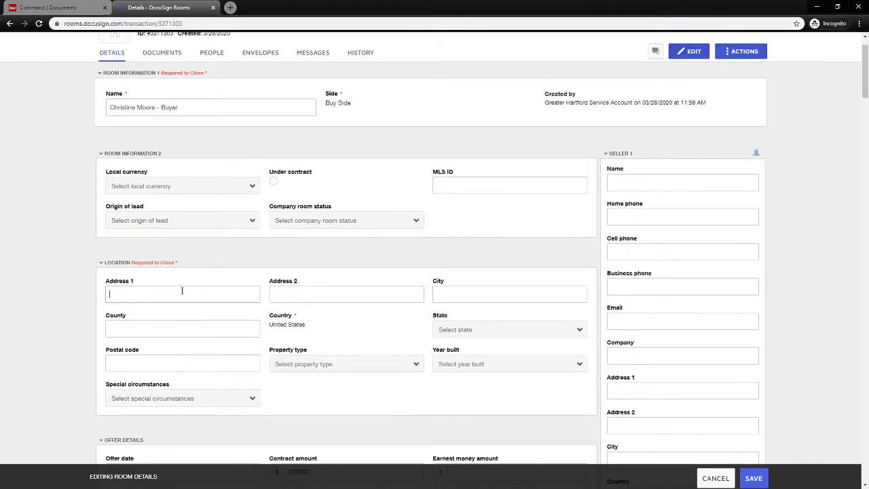
{"action": "key", "text": "Tab"}
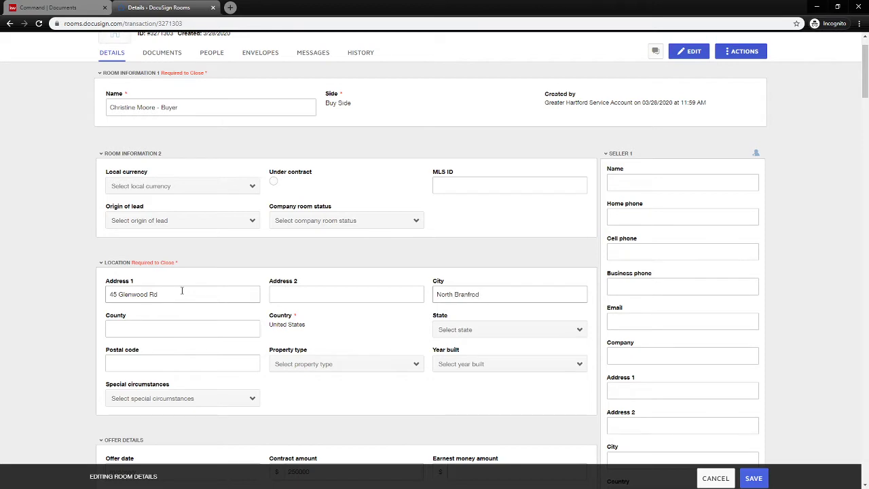
{"action": "left_click", "coordinate": [441, 332]}
{"action": "left_click", "coordinate": [461, 225]}
{"action": "left_click", "coordinate": [221, 361]}
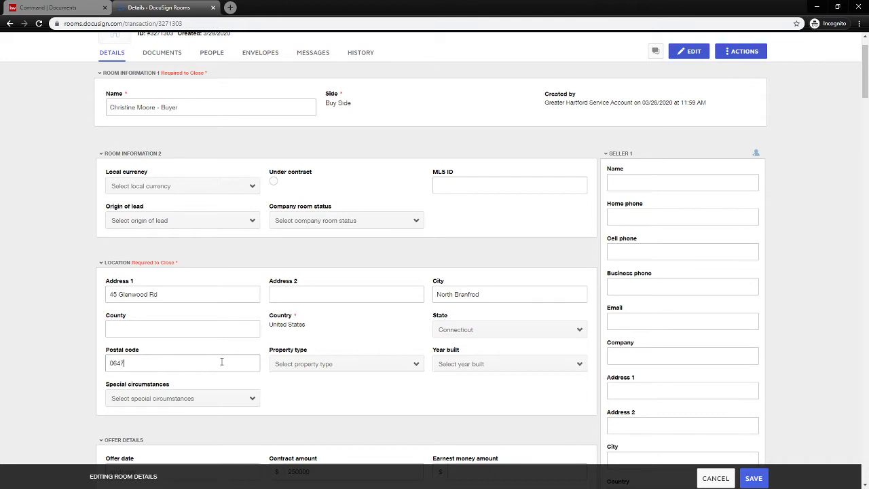
{"action": "left_click", "coordinate": [345, 393]}
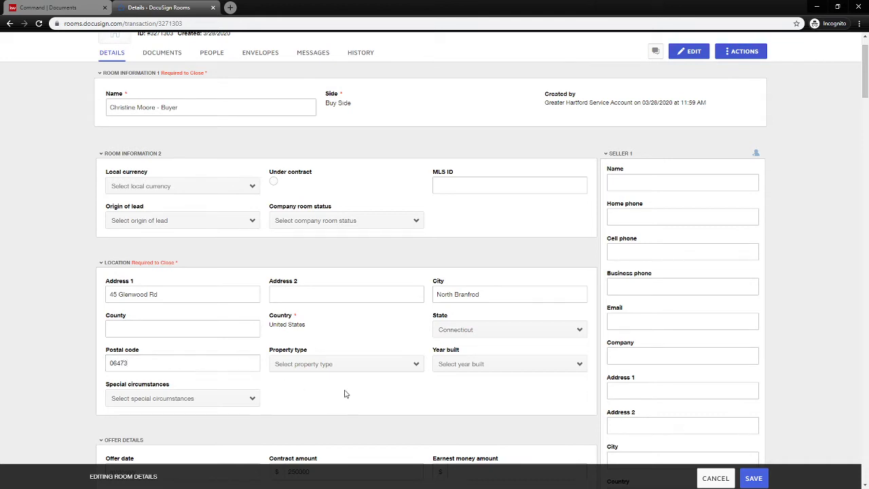
- Collapse both seller and both listing agent sections to reveal the Buyer 1 details
{"action": "scroll", "coordinate": [704, 323], "scroll_direction": "down", "scroll_amount": 1}
{"action": "left_click", "coordinate": [613, 117]}
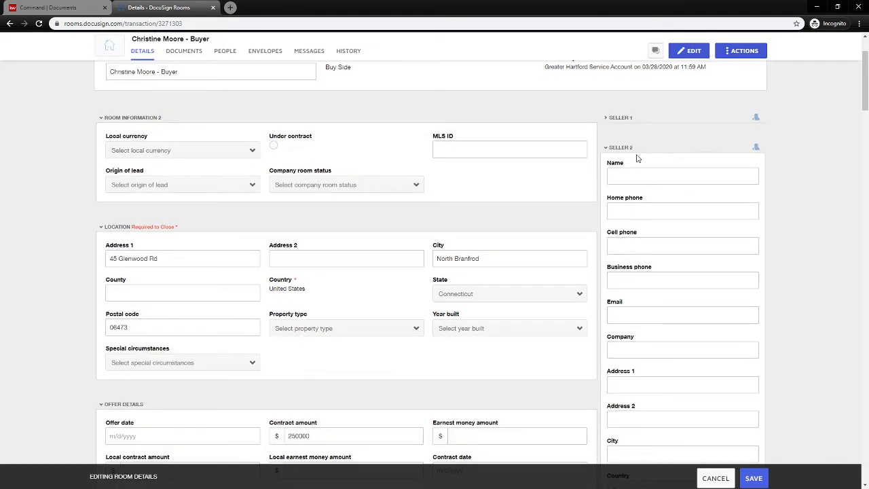
{"action": "left_click", "coordinate": [626, 147]}
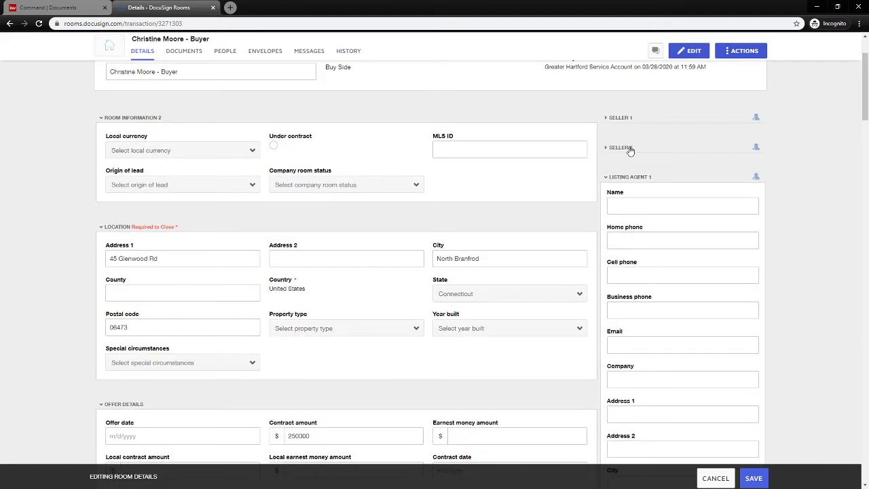
{"action": "left_click", "coordinate": [621, 178]}
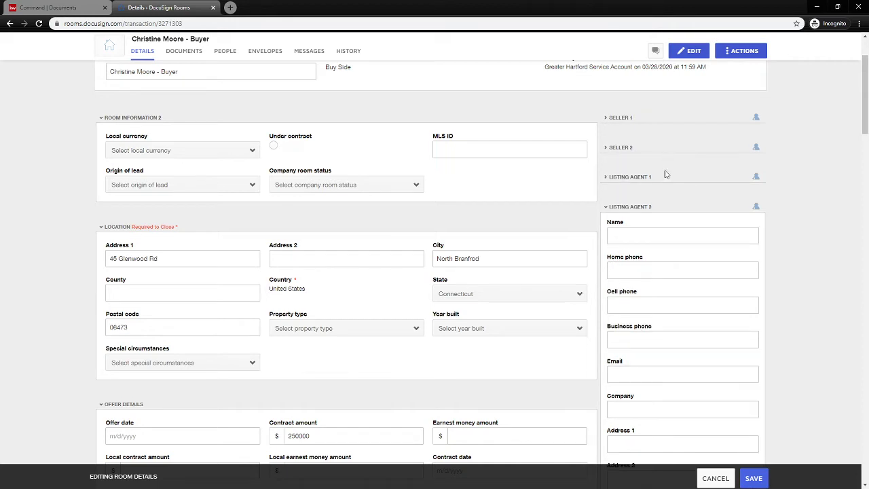
{"action": "left_click", "coordinate": [636, 209]}
{"action": "scroll", "coordinate": [667, 235], "scroll_direction": "down", "scroll_amount": 2}
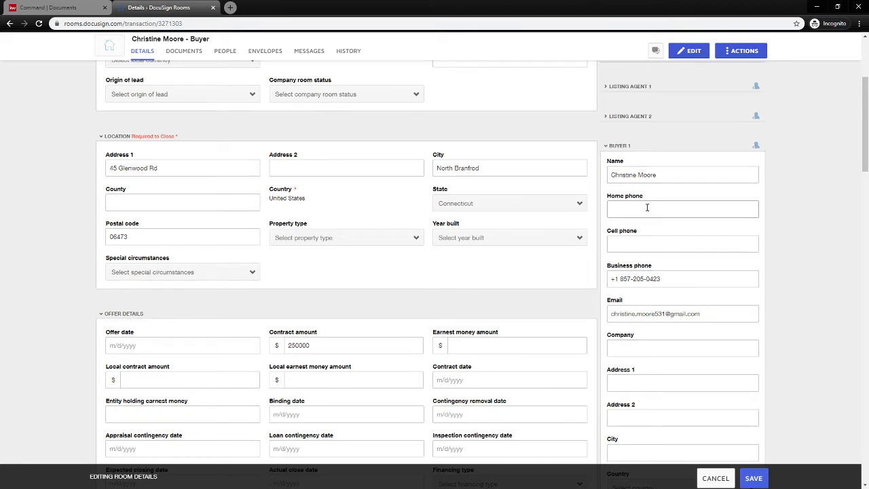
{"action": "left_click", "coordinate": [64, 10]}
- Review the buyer's phone and e-mail on the KW Command contact card, then go back to DocuSign Rooms
{"action": "left_click", "coordinate": [65, 110]}
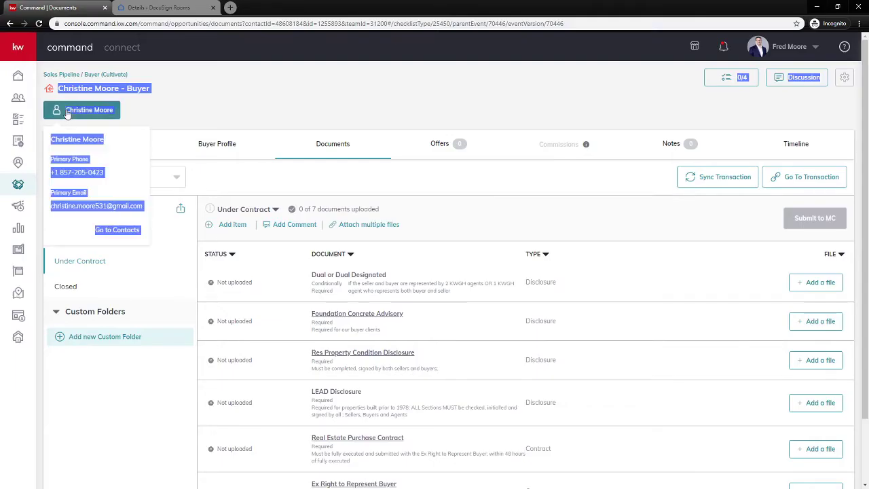
{"action": "left_click", "coordinate": [115, 200]}
{"action": "left_click", "coordinate": [88, 110]}
{"action": "left_click", "coordinate": [89, 110]}
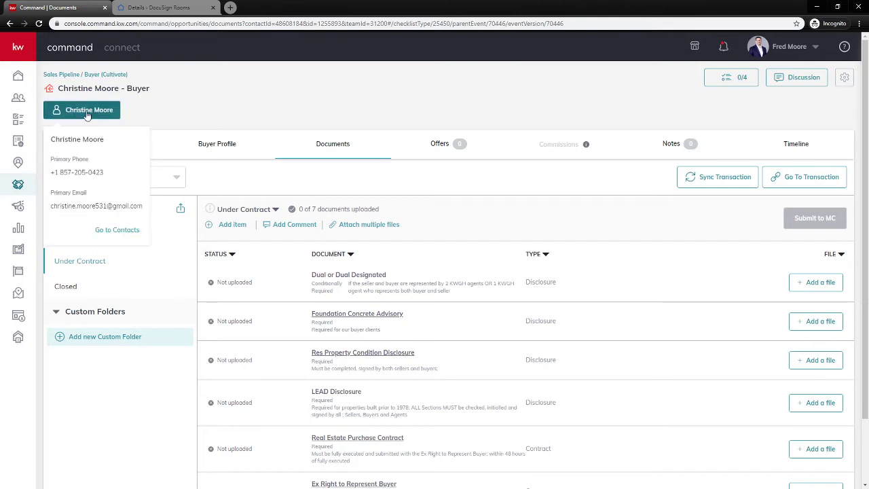
{"action": "left_click", "coordinate": [150, 113]}
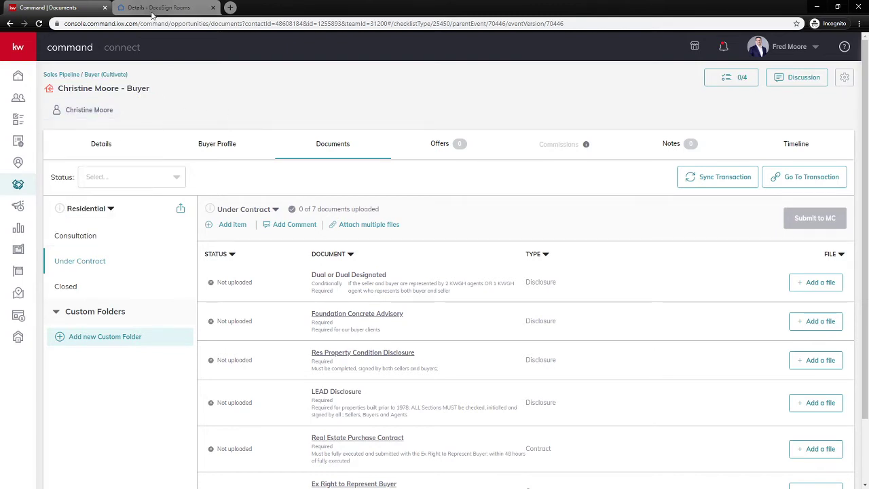
{"action": "left_click", "coordinate": [156, 7]}
{"action": "scroll", "coordinate": [699, 258], "scroll_direction": "down", "scroll_amount": 3}
- Re-expand Buyer 1, confirm the buyer's name and e-mail, and save the room details
{"action": "scroll", "coordinate": [679, 203], "scroll_direction": "up", "scroll_amount": 2}
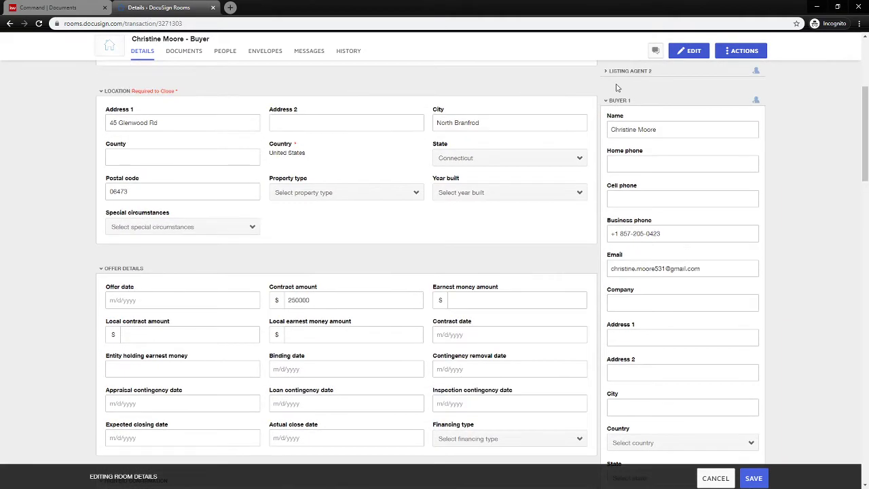
{"action": "left_click", "coordinate": [619, 101]}
{"action": "left_click", "coordinate": [619, 101]}
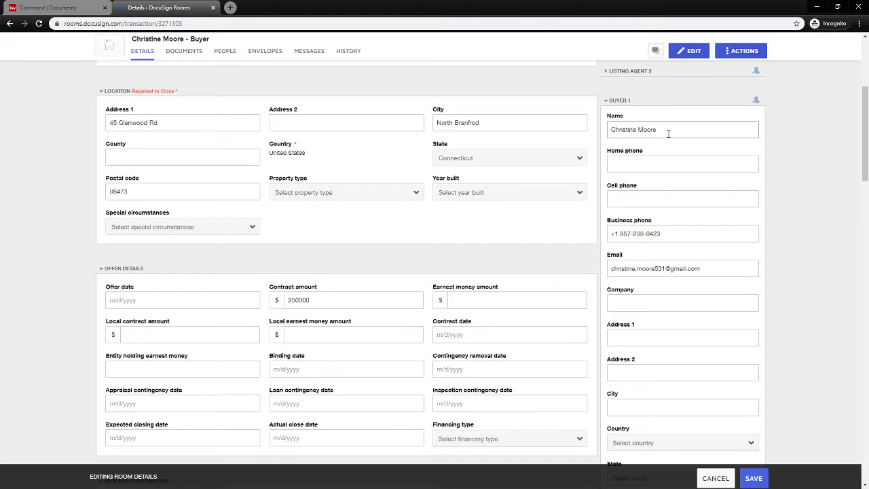
{"action": "left_click_drag", "start_coordinate": [669, 132], "coordinate": [610, 131]}
{"action": "left_click_drag", "start_coordinate": [701, 269], "coordinate": [606, 268]}
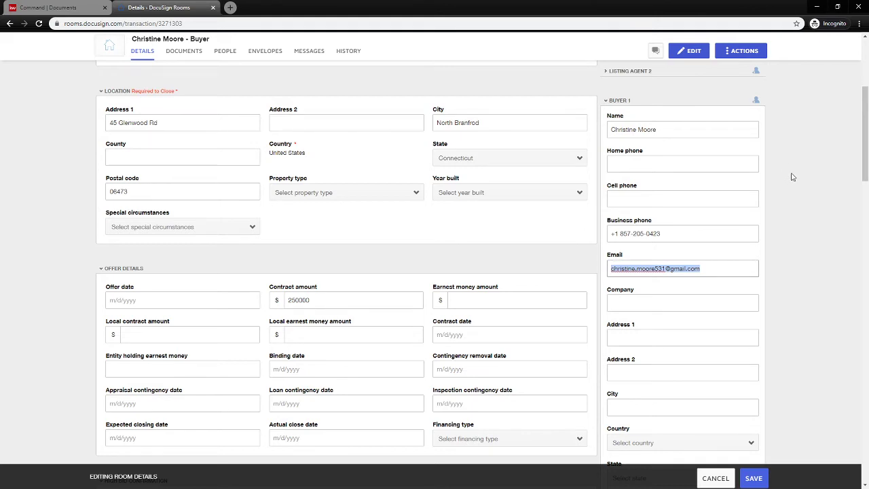
{"action": "left_click", "coordinate": [751, 479]}
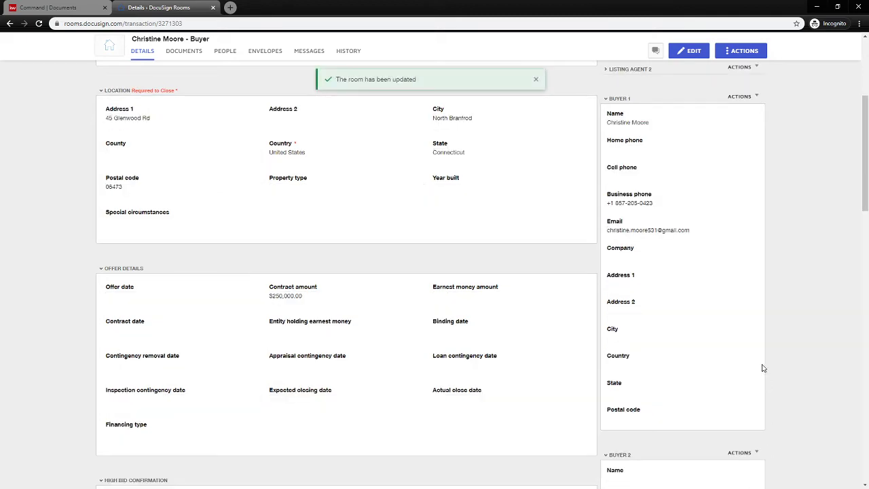
{"action": "scroll", "coordinate": [554, 129], "scroll_direction": "up", "scroll_amount": 3}
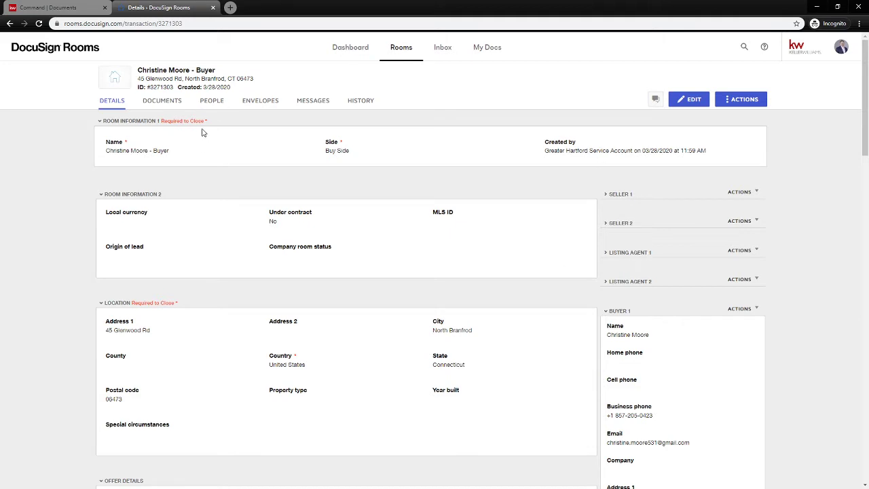
- On the room's Documents page, choose to add documents from DocuSign Forms
{"action": "left_click", "coordinate": [157, 108]}
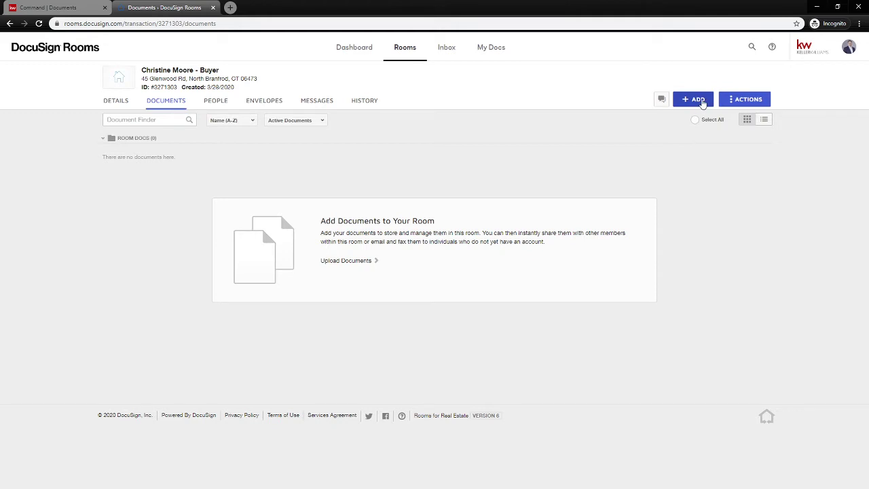
{"action": "left_click", "coordinate": [732, 101]}
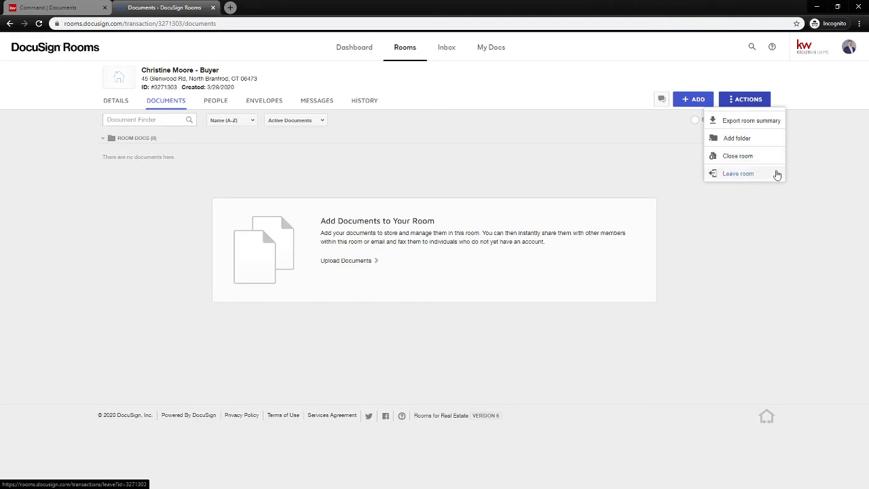
{"action": "left_click", "coordinate": [669, 139]}
{"action": "left_click", "coordinate": [694, 100]}
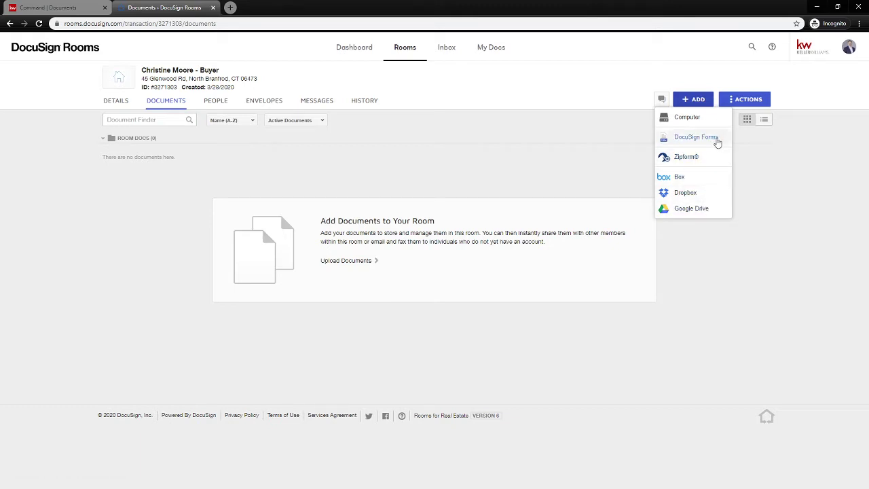
{"action": "left_click", "coordinate": [717, 143]}
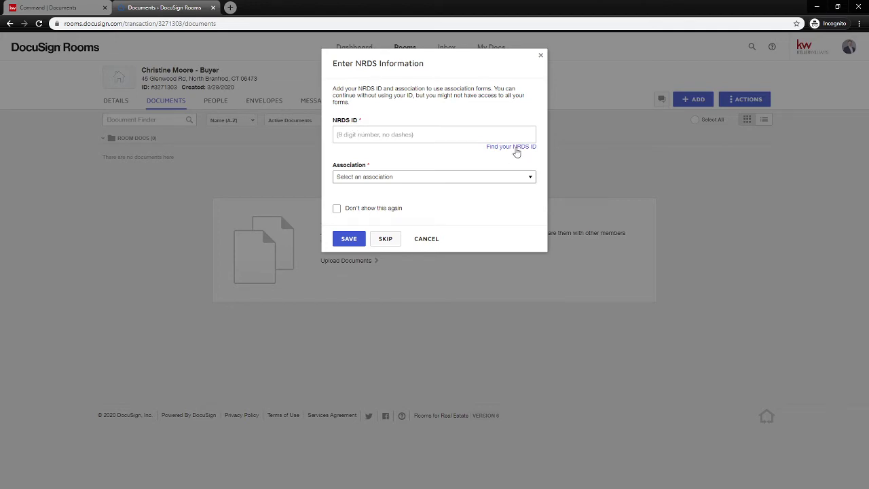
- Leave the association unselected and skip the NRDS information prompt
{"action": "left_click", "coordinate": [431, 177]}
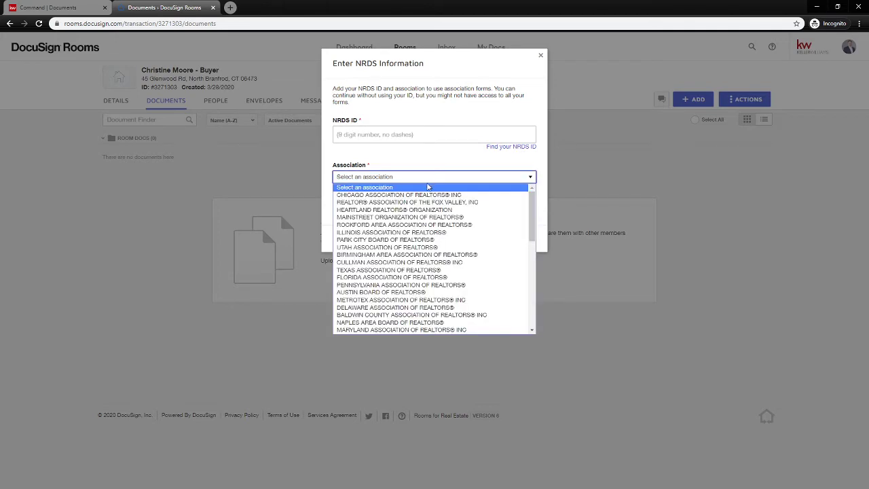
{"action": "left_click", "coordinate": [392, 165]}
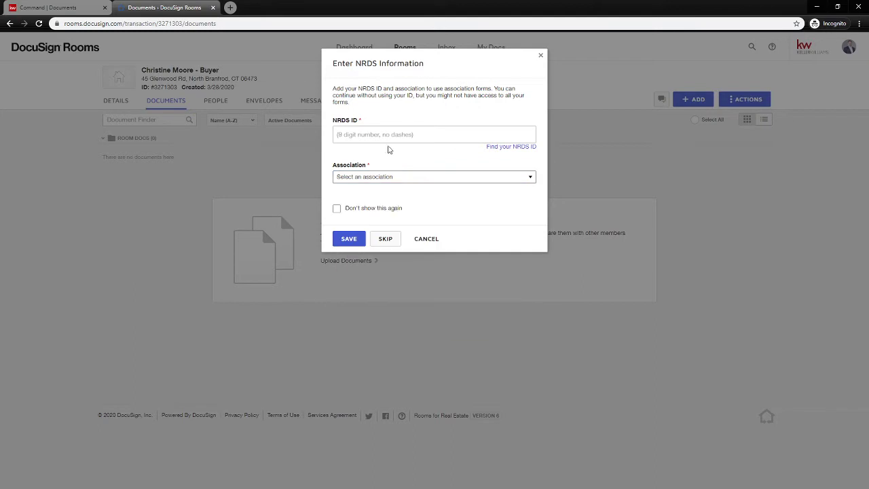
{"action": "left_click", "coordinate": [361, 178]}
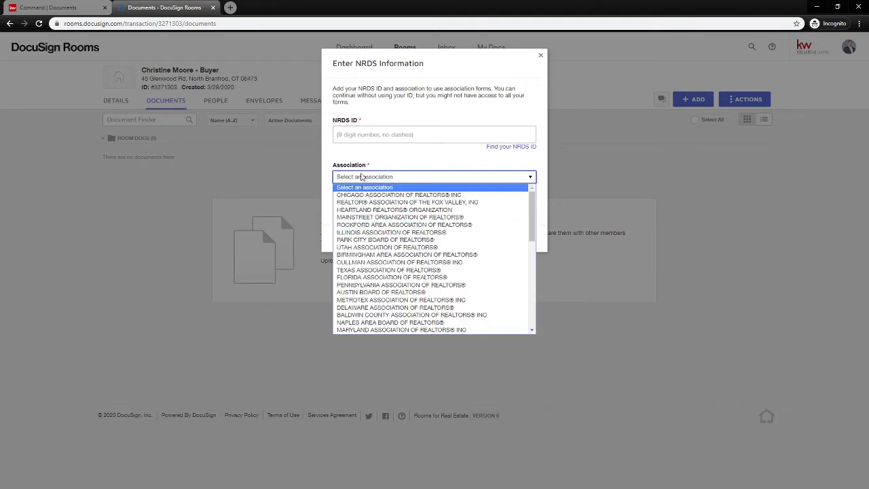
{"action": "left_click", "coordinate": [365, 163]}
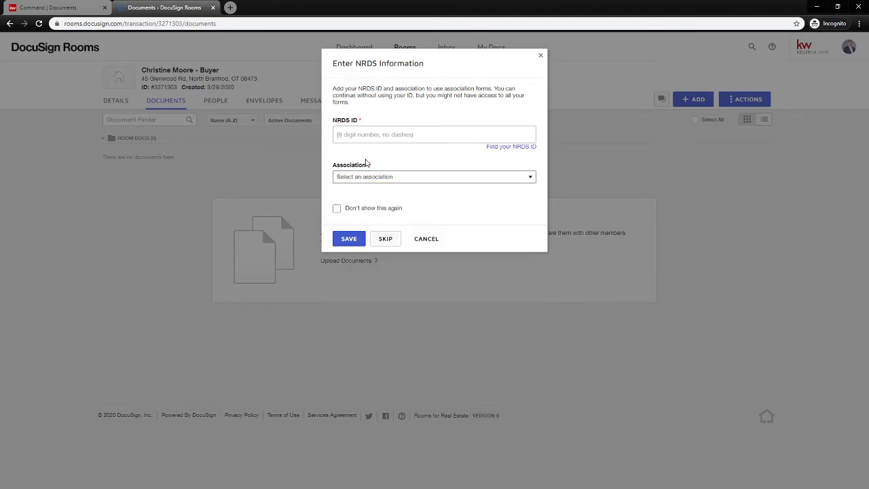
{"action": "left_click", "coordinate": [385, 238]}
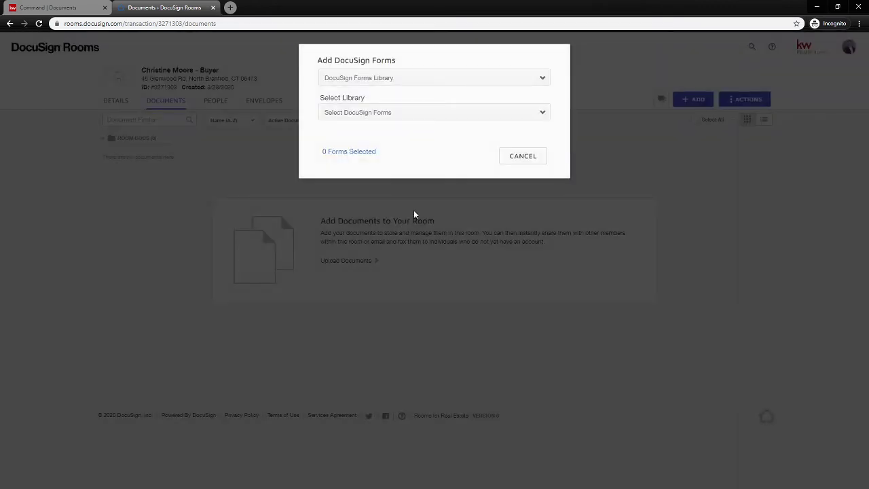
- Search 'purchase' in the Connecticut Association of Realtors library and add Purchase_and_Sale_Agreement_-_1016
{"action": "left_click", "coordinate": [429, 117]}
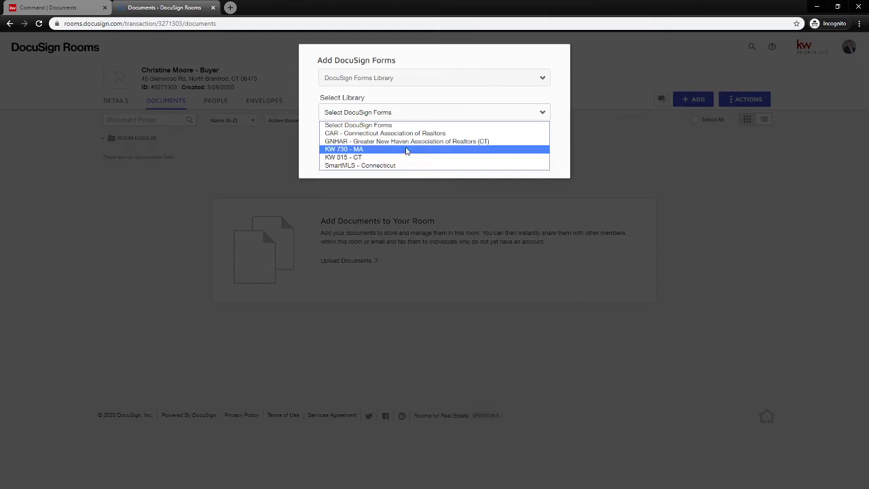
{"action": "left_click", "coordinate": [349, 134]}
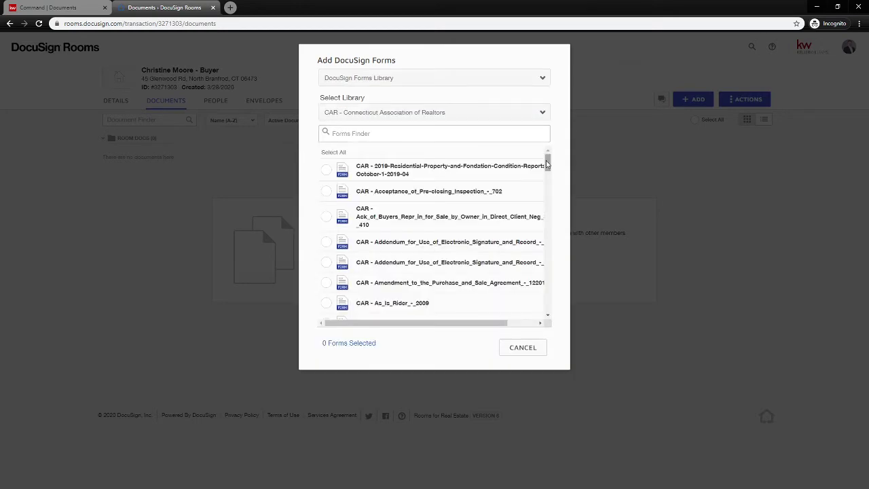
{"action": "mouse_move", "coordinate": [548, 163]}
{"action": "left_mouse_down"}
{"action": "mouse_move", "coordinate": [549, 262]}
{"action": "mouse_move", "coordinate": [548, 163]}
{"action": "left_mouse_up"}
{"action": "left_click", "coordinate": [399, 133]}
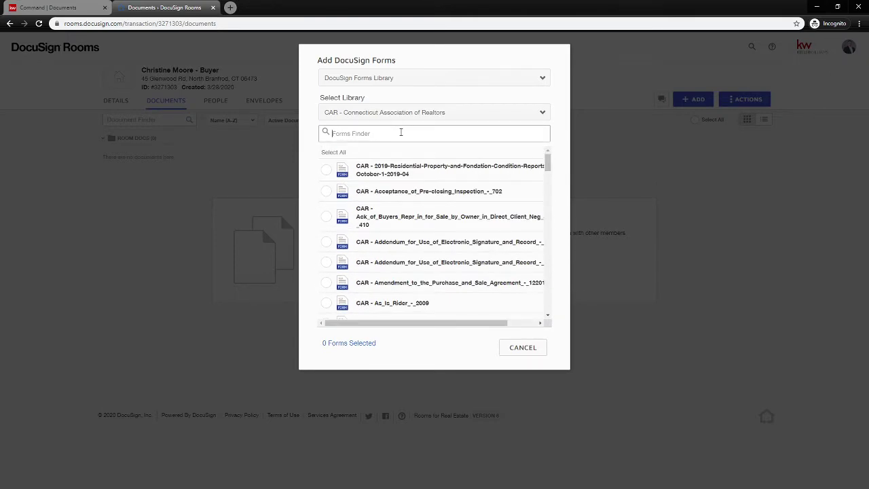
{"action": "type", "text": "purchase and"}
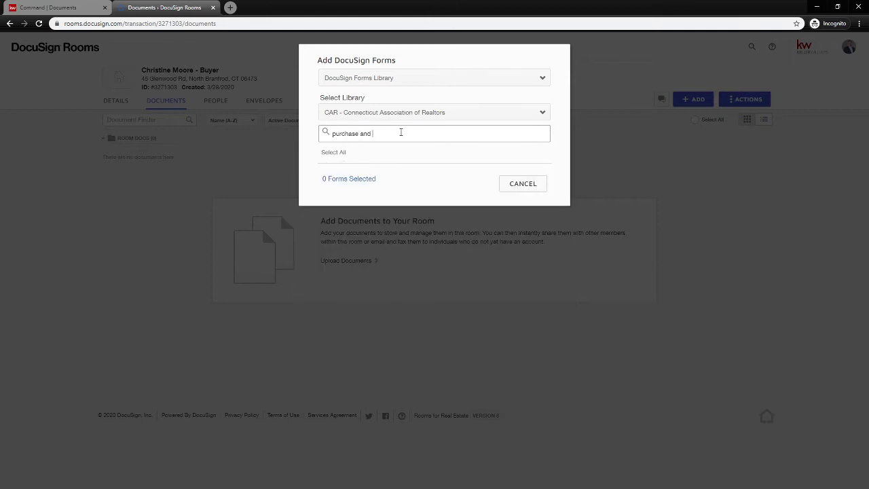
{"action": "key", "text": "BackSpace"}
{"action": "key", "text": "BackSpace"}
{"action": "key", "text": "BackSpace"}
{"action": "key", "text": "BackSpace"}
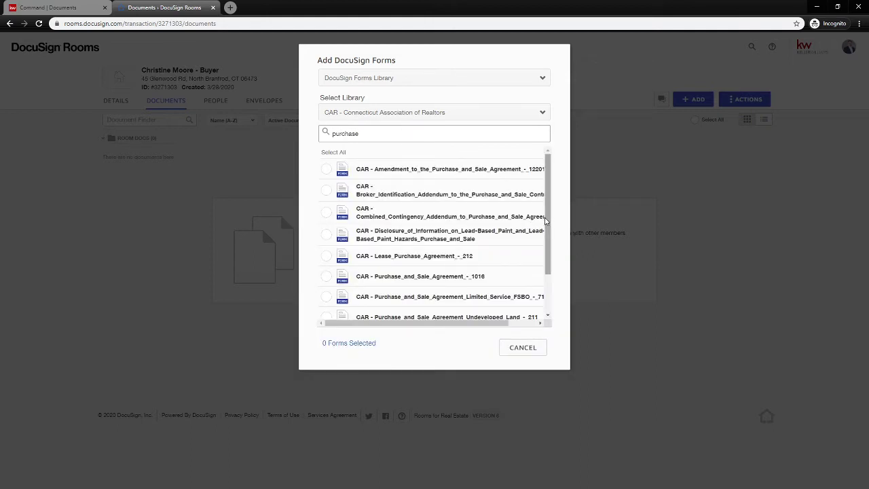
{"action": "left_click", "coordinate": [327, 276]}
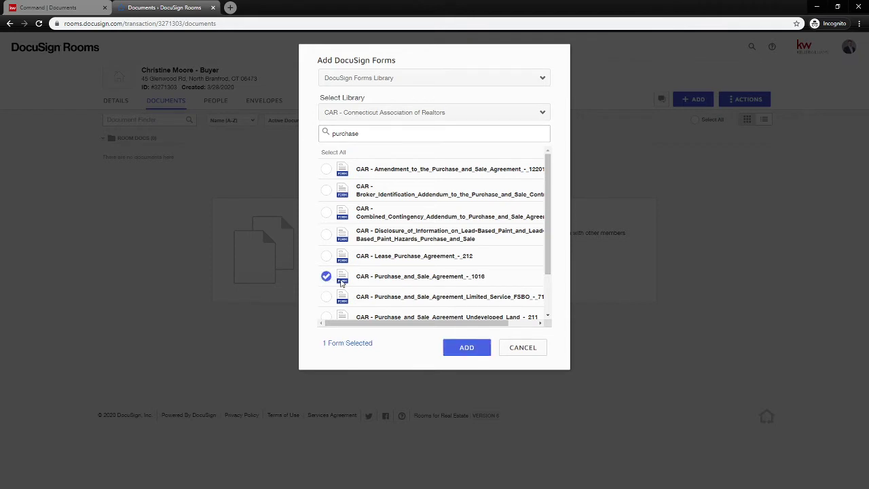
{"action": "left_click", "coordinate": [469, 349]}
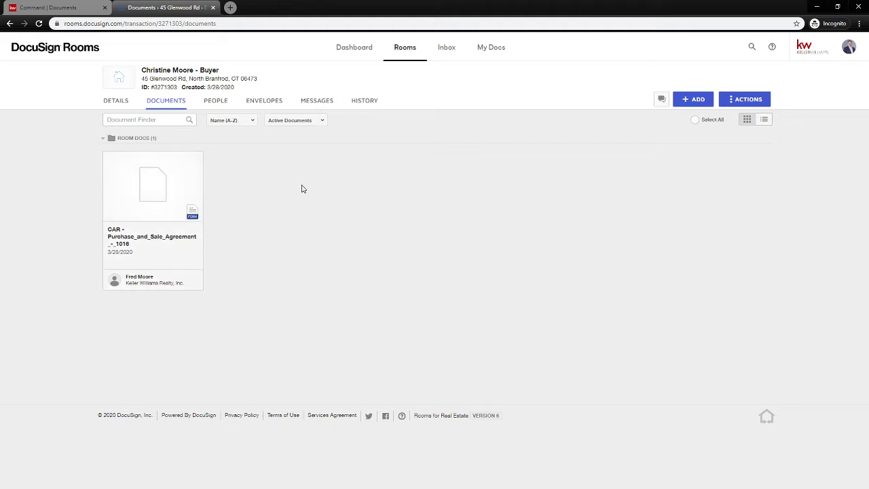
- Open the purchase agreement form and review the buyer address and the 250000 purchase price
{"action": "left_click", "coordinate": [170, 184]}
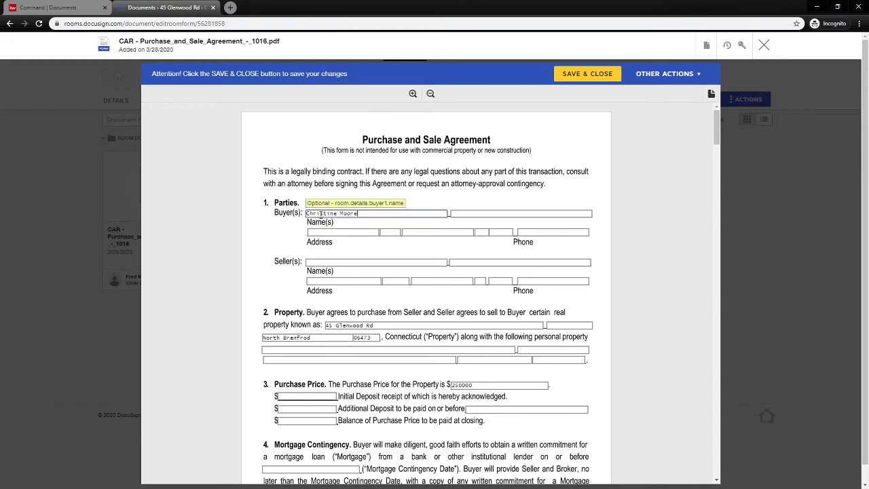
{"action": "left_click", "coordinate": [340, 232]}
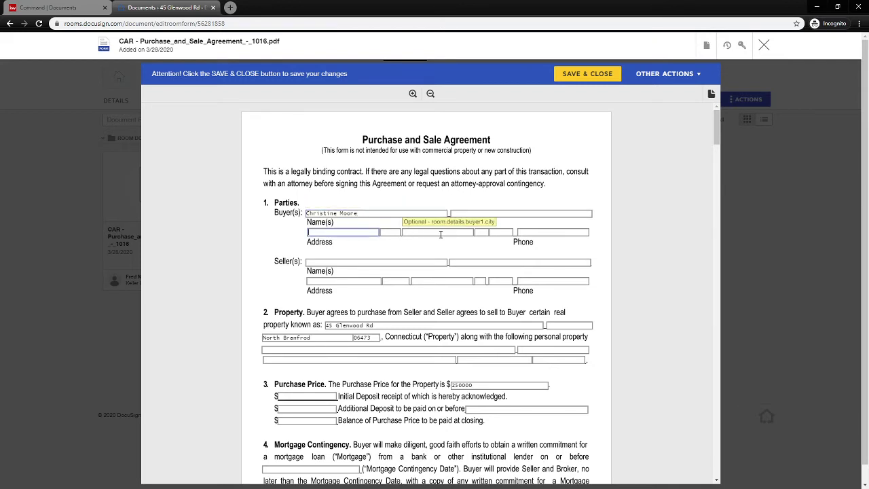
{"action": "scroll", "coordinate": [537, 240], "scroll_direction": "down", "scroll_amount": 2}
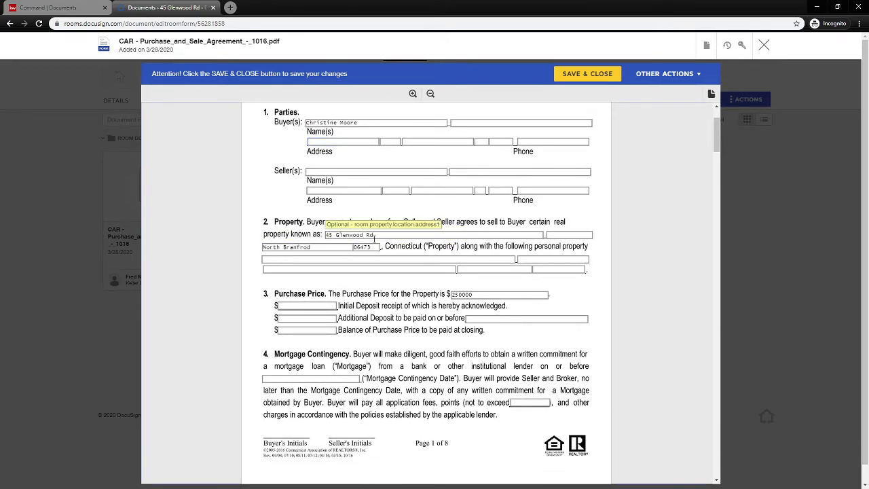
{"action": "scroll", "coordinate": [367, 242], "scroll_direction": "down", "scroll_amount": 1}
{"action": "left_click", "coordinate": [475, 250]}
{"action": "left_click", "coordinate": [430, 266]}
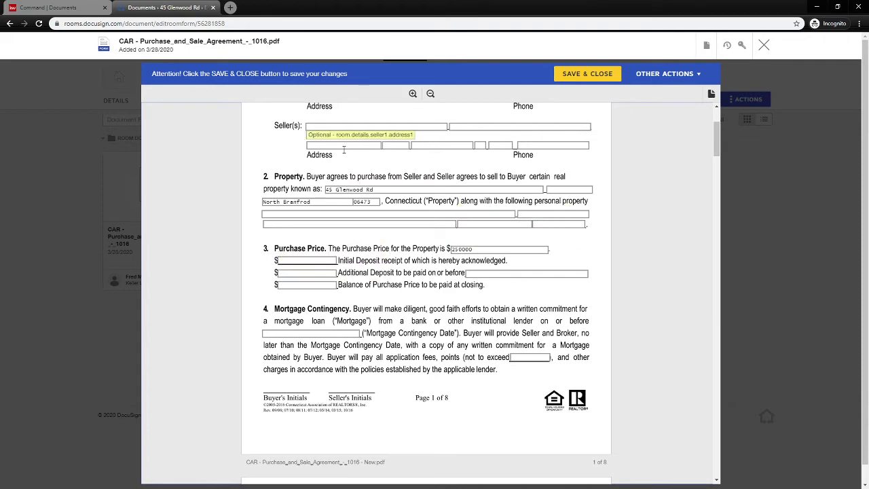
- Tick the CHFA and Seller financing mortgage types, then save and close the form
{"action": "scroll", "coordinate": [407, 339], "scroll_direction": "down", "scroll_amount": 2}
{"action": "scroll", "coordinate": [446, 339], "scroll_direction": "down", "scroll_amount": 3}
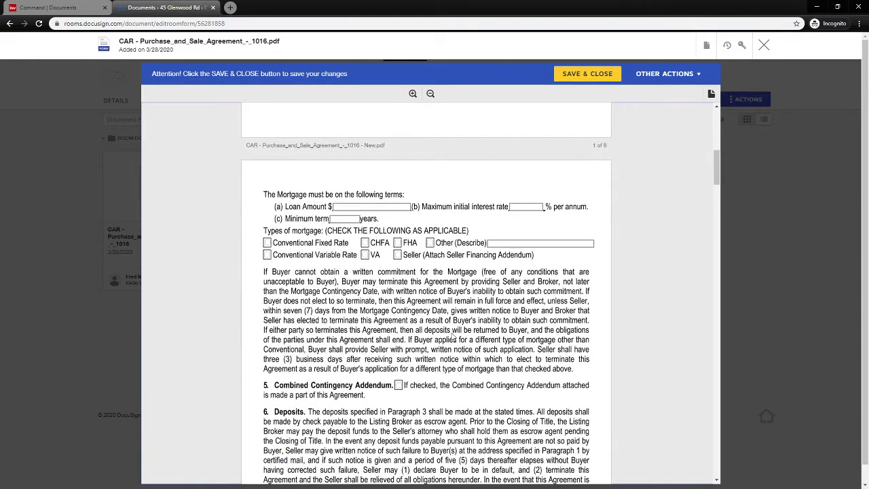
{"action": "left_click", "coordinate": [365, 243]}
{"action": "left_click", "coordinate": [398, 255]}
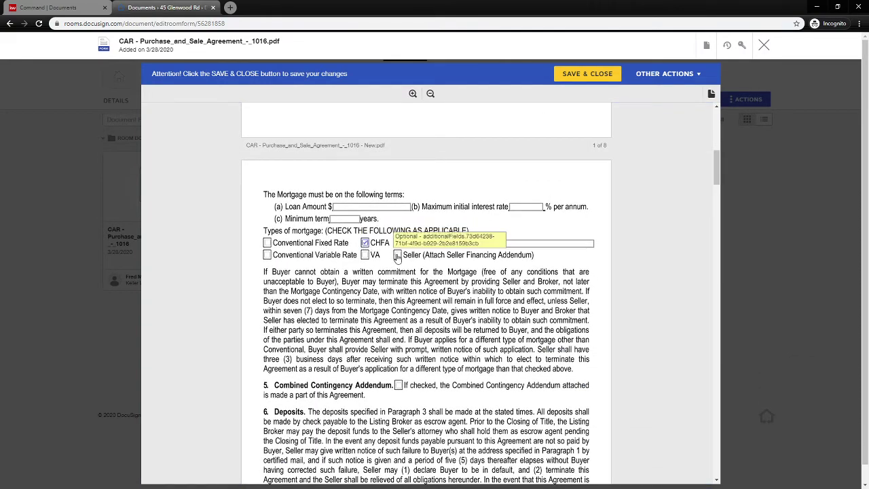
{"action": "scroll", "coordinate": [448, 299], "scroll_direction": "down", "scroll_amount": 5}
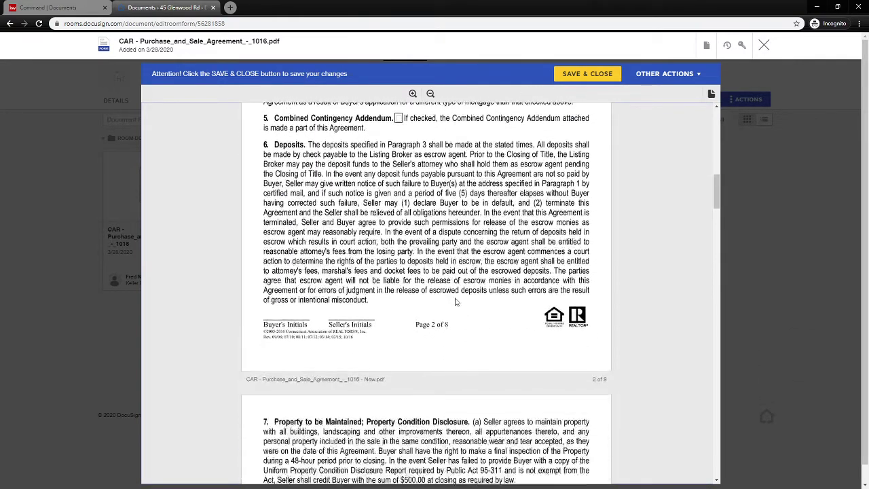
{"action": "scroll", "coordinate": [455, 301], "scroll_direction": "down", "scroll_amount": 4}
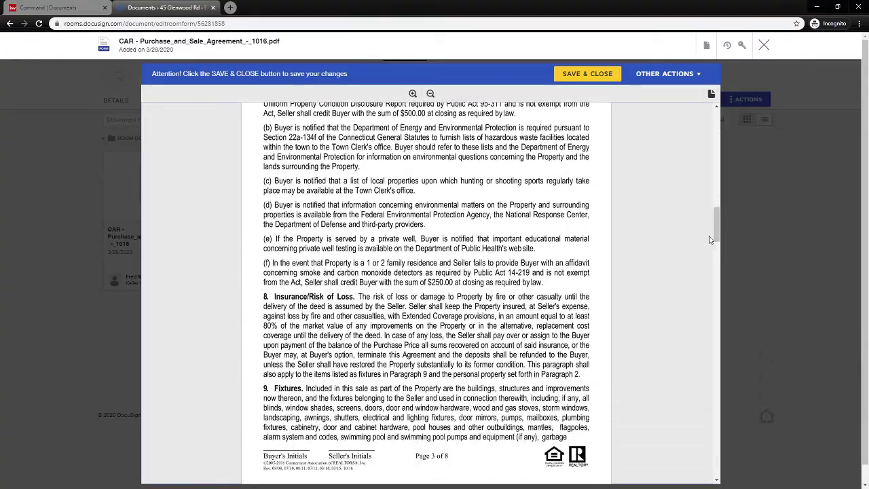
{"action": "mouse_move", "coordinate": [716, 229]}
{"action": "left_mouse_down"}
{"action": "mouse_move", "coordinate": [742, 395]}
{"action": "mouse_move", "coordinate": [737, 449]}
{"action": "mouse_move", "coordinate": [733, 438]}
{"action": "left_mouse_up"}
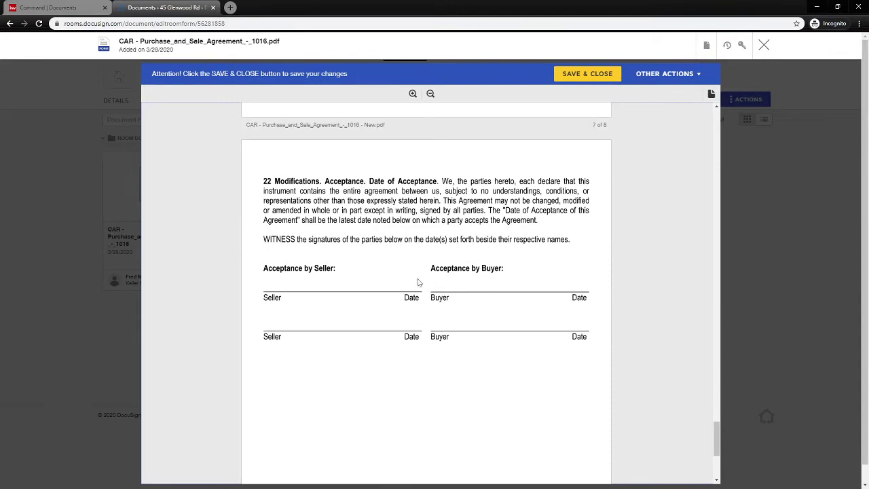
{"action": "left_click_drag", "start_coordinate": [717, 443], "coordinate": [715, 408]}
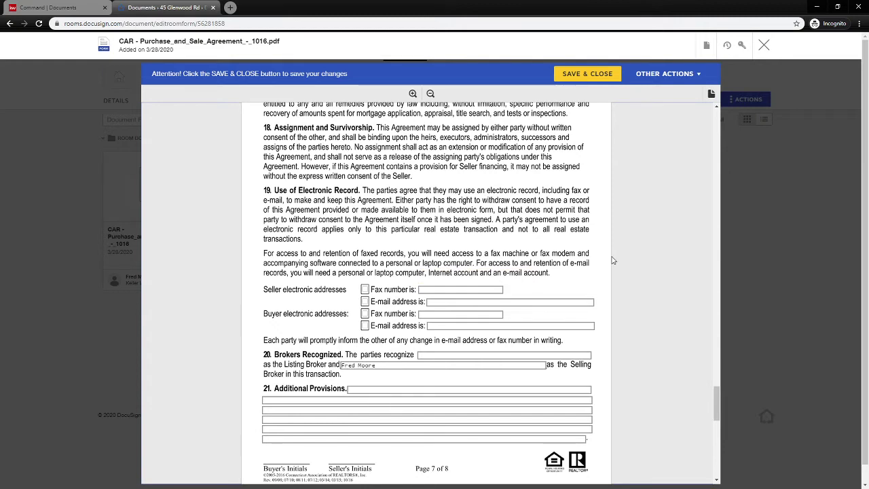
{"action": "left_click", "coordinate": [579, 74]}
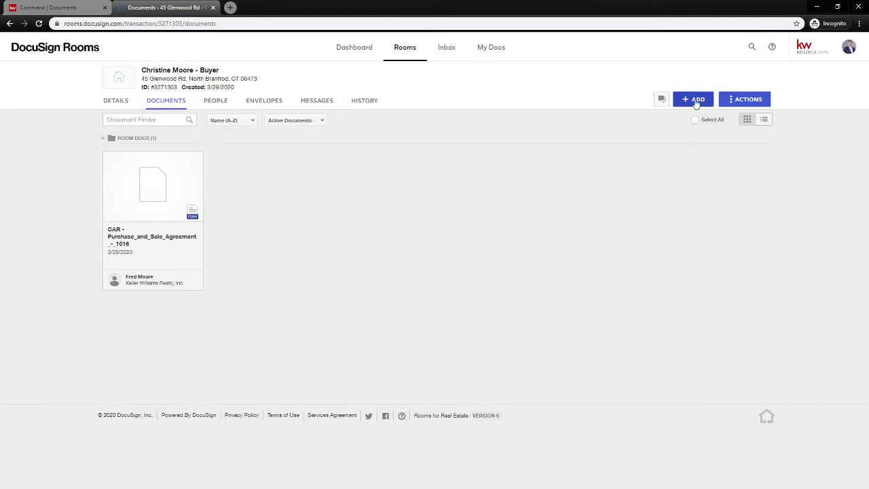
{"action": "left_click", "coordinate": [690, 100]}
- Upload the COVID 19 Rider PDF from the Downloads folder as a second room document
{"action": "left_click", "coordinate": [687, 120]}
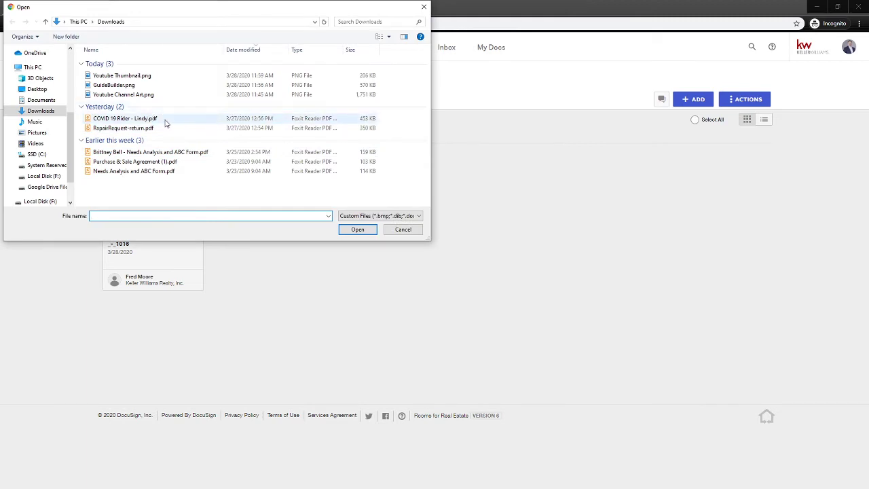
{"action": "left_click", "coordinate": [158, 120]}
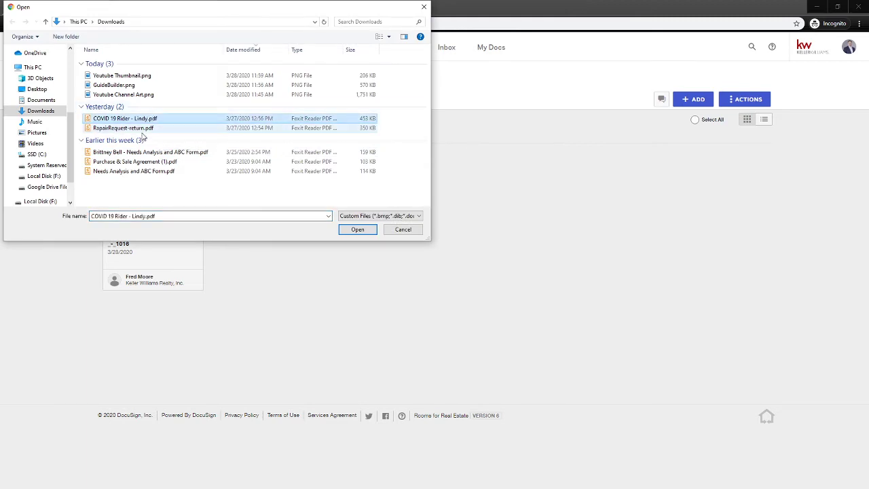
{"action": "left_click", "coordinate": [357, 230]}
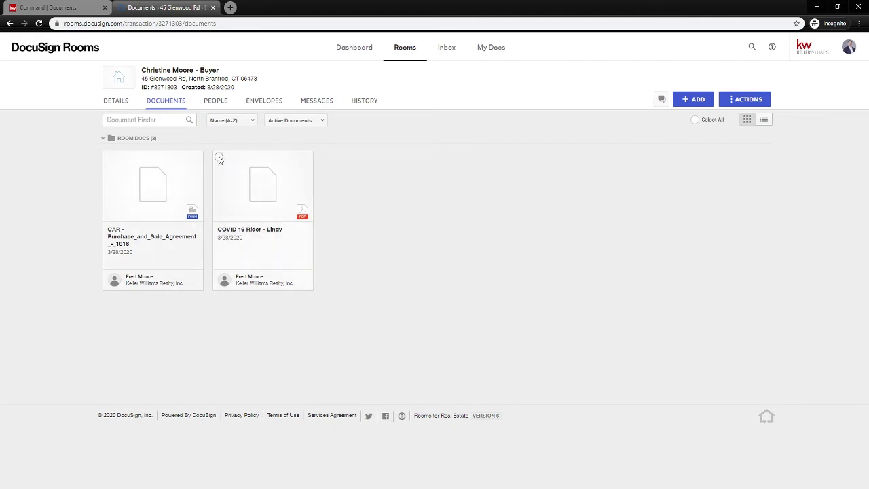
- Select both the purchase agreement and the COVID 19 Rider and start a DocuSign envelope
{"action": "left_click", "coordinate": [218, 159]}
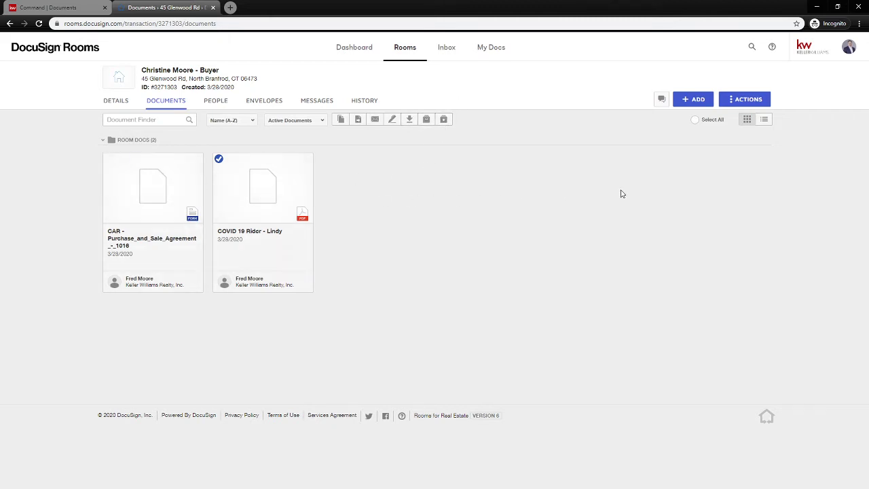
{"action": "left_click", "coordinate": [695, 121]}
{"action": "left_click", "coordinate": [409, 120]}
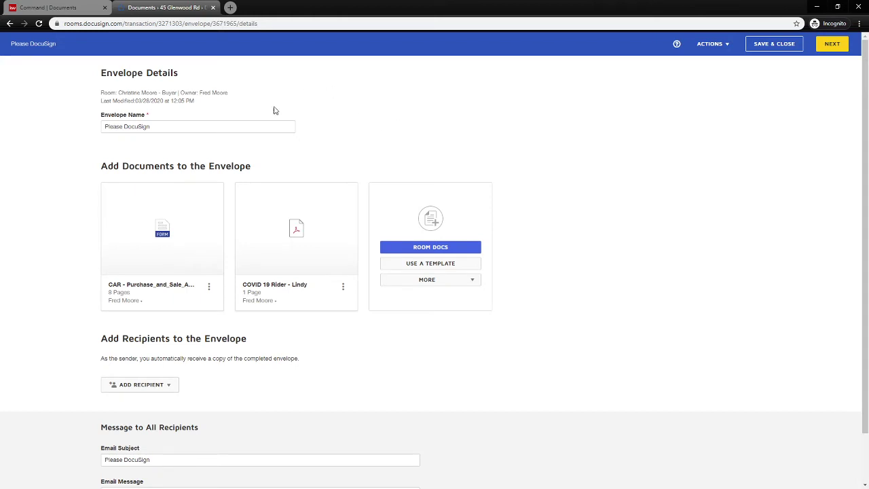
- Replace the envelope name 'Please DocuSign' with 'Purchase & Sale - Glenwood'
{"action": "left_click_drag", "start_coordinate": [158, 130], "coordinate": [84, 128]}
{"action": "type", "text": "P"}
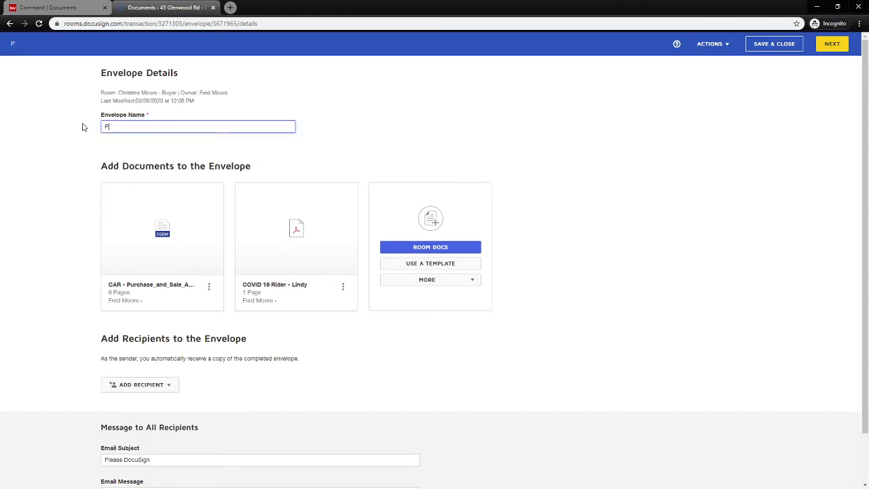
{"action": "type", "text": "urchase & Sale - Glenwood"}
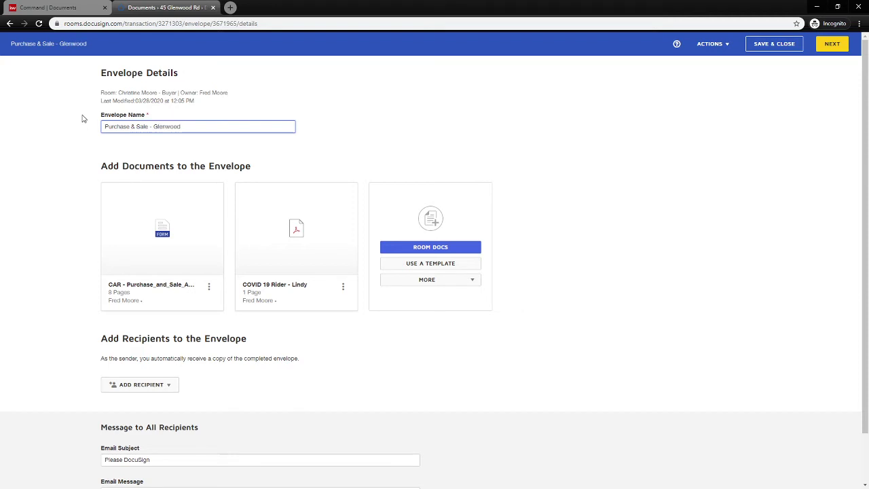
{"action": "left_click", "coordinate": [77, 171]}
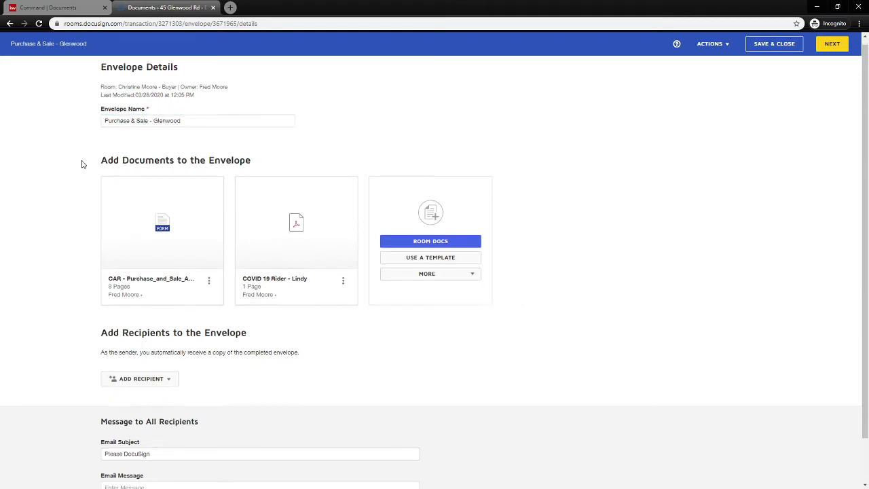
{"action": "scroll", "coordinate": [102, 169], "scroll_direction": "down", "scroll_amount": 1}
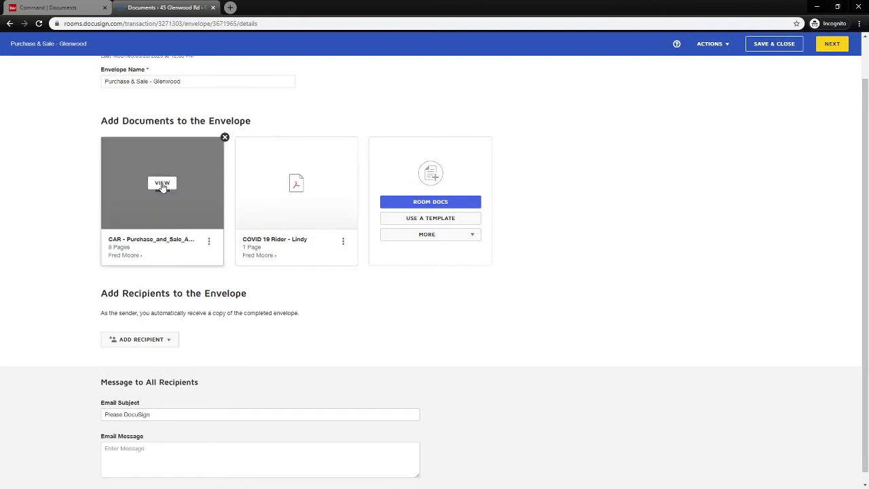
{"action": "left_click", "coordinate": [163, 183]}
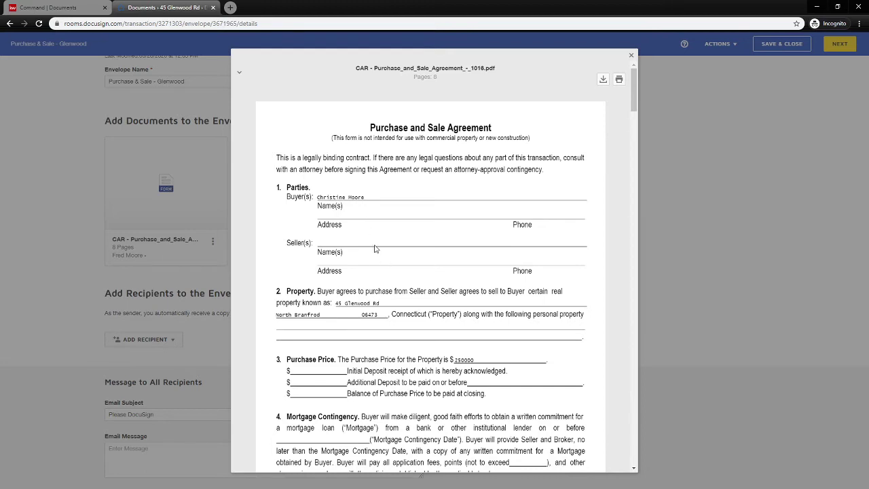
{"action": "scroll", "coordinate": [438, 287], "scroll_direction": "down", "scroll_amount": 1}
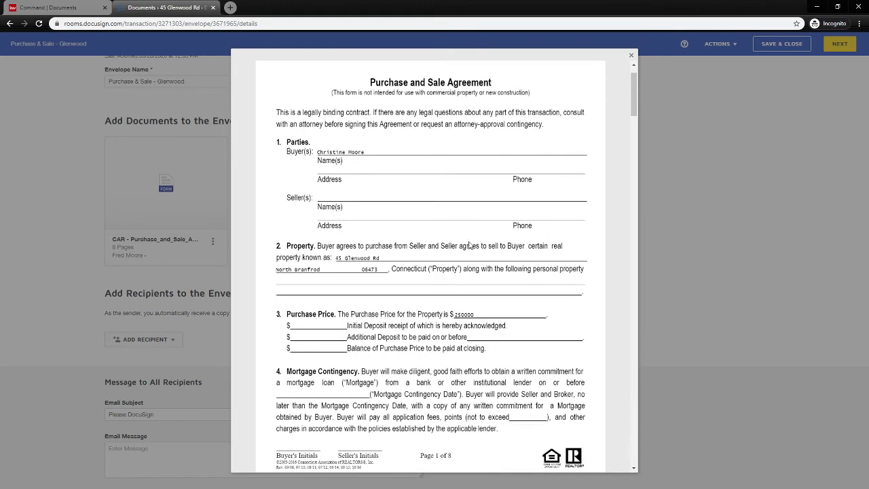
{"action": "left_click", "coordinate": [630, 55]}
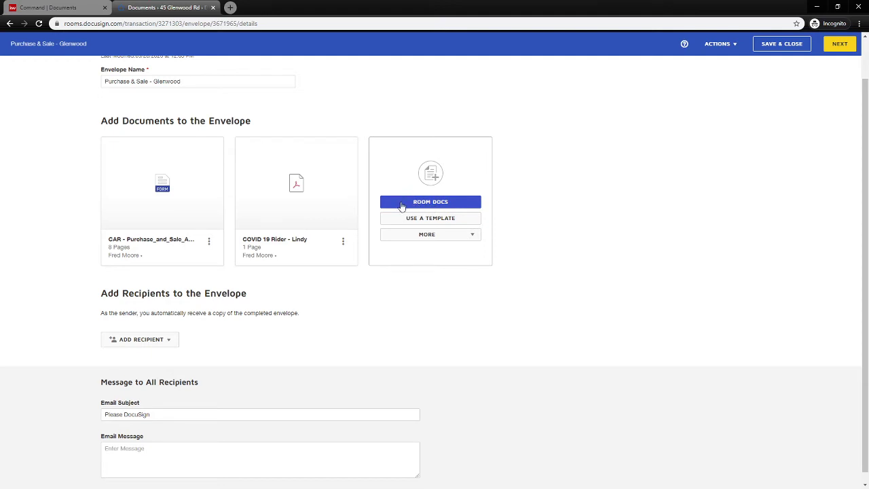
{"action": "left_click", "coordinate": [430, 205]}
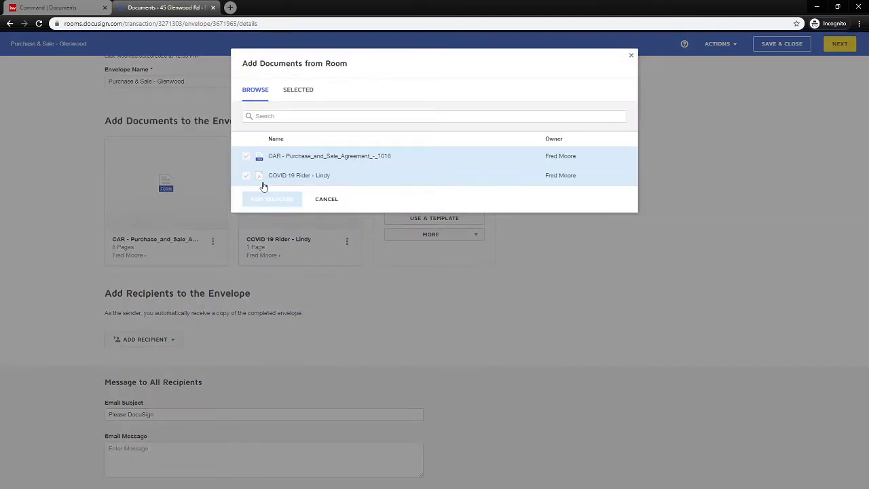
{"action": "left_click", "coordinate": [327, 200]}
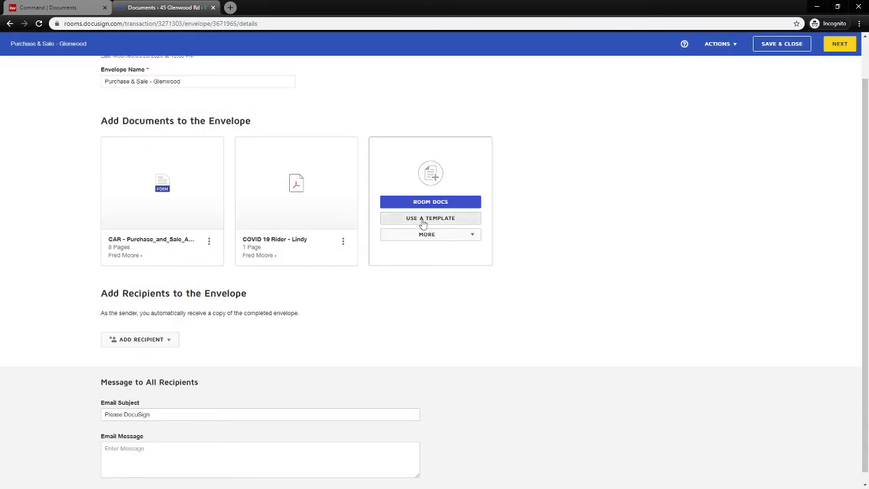
{"action": "left_click", "coordinate": [430, 237]}
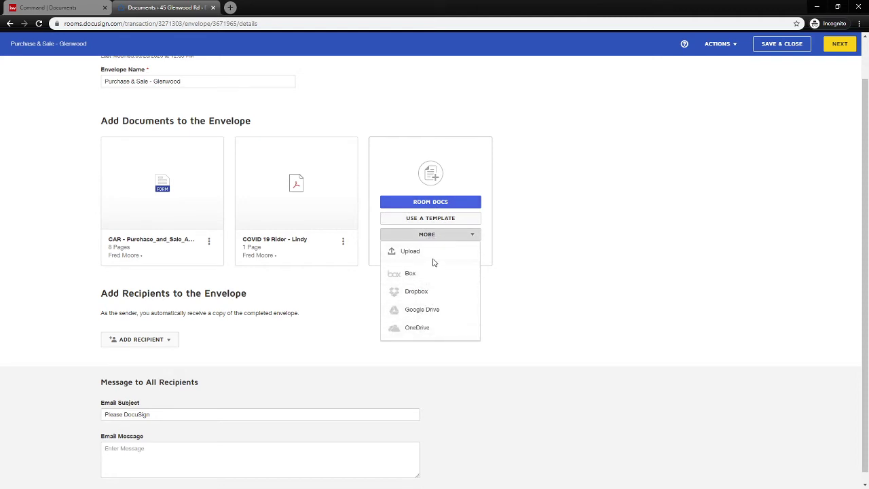
{"action": "left_click", "coordinate": [529, 261]}
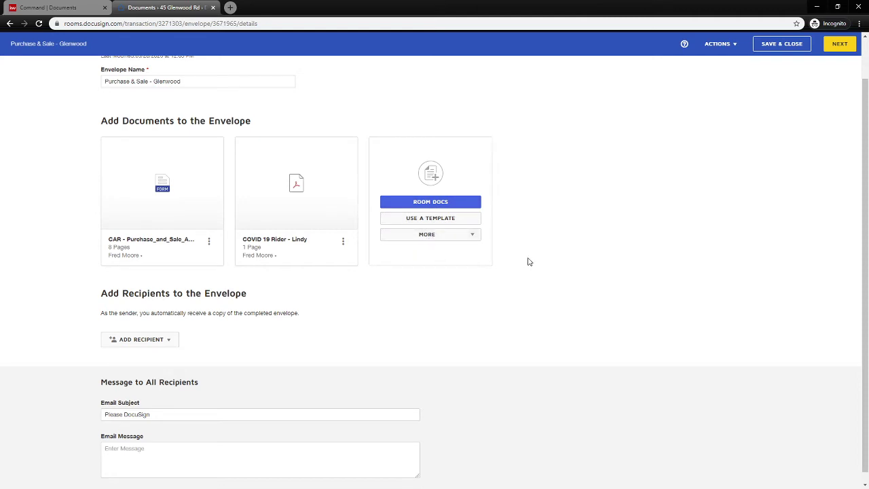
{"action": "scroll", "coordinate": [156, 300], "scroll_direction": "down", "scroll_amount": 1}
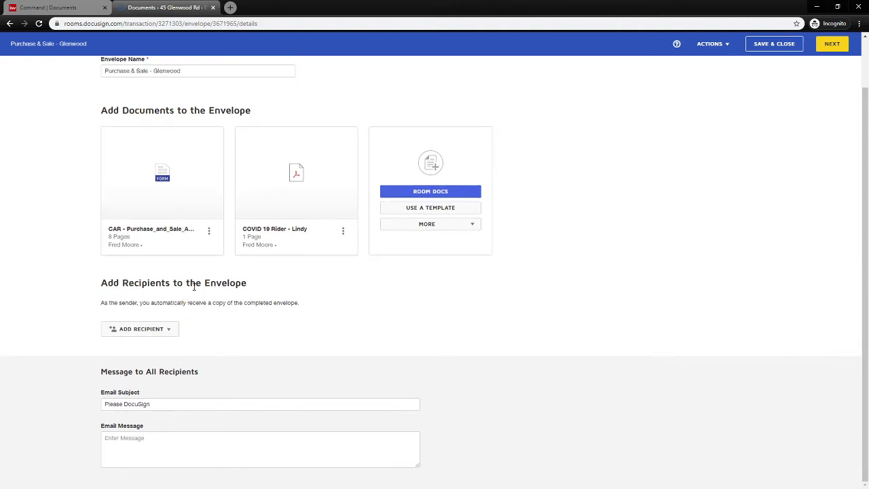
- Add Buyer One and Buyer Two from the pre-tagged roles, assigning the first and second buyer to each
{"action": "left_click", "coordinate": [167, 332]}
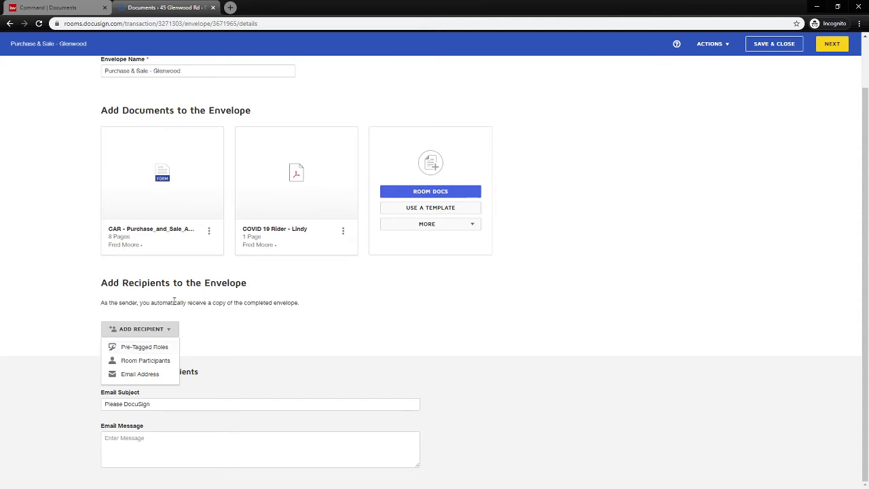
{"action": "left_click", "coordinate": [139, 346]}
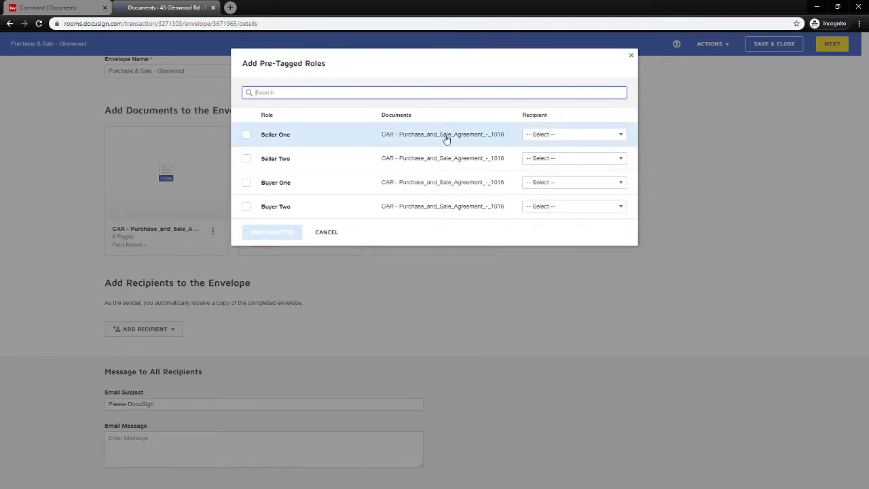
{"action": "left_click", "coordinate": [577, 186]}
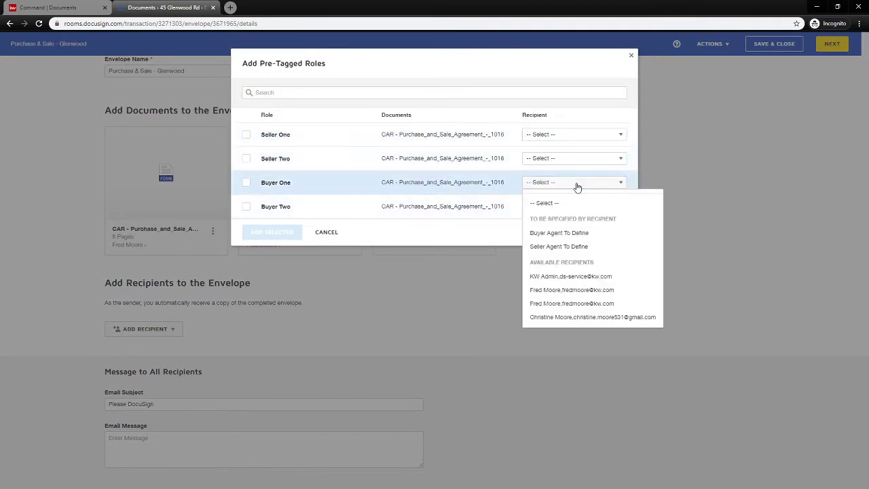
{"action": "left_click", "coordinate": [592, 317]}
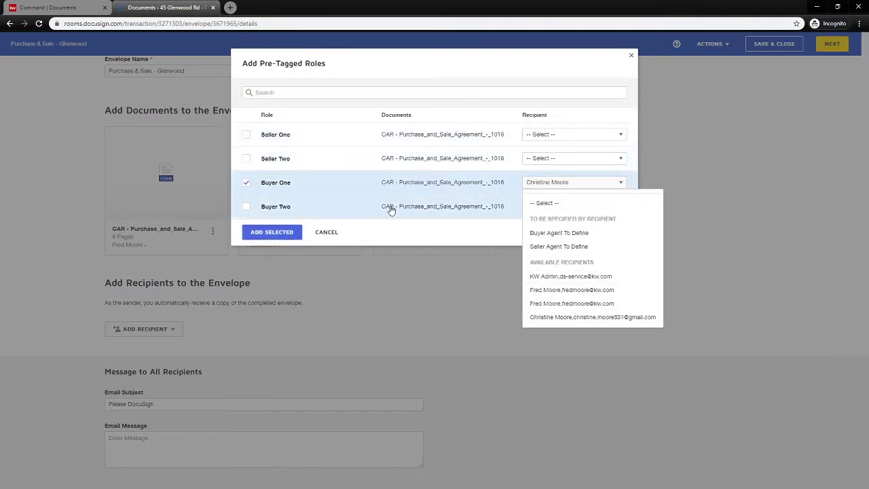
{"action": "left_click", "coordinate": [560, 206]}
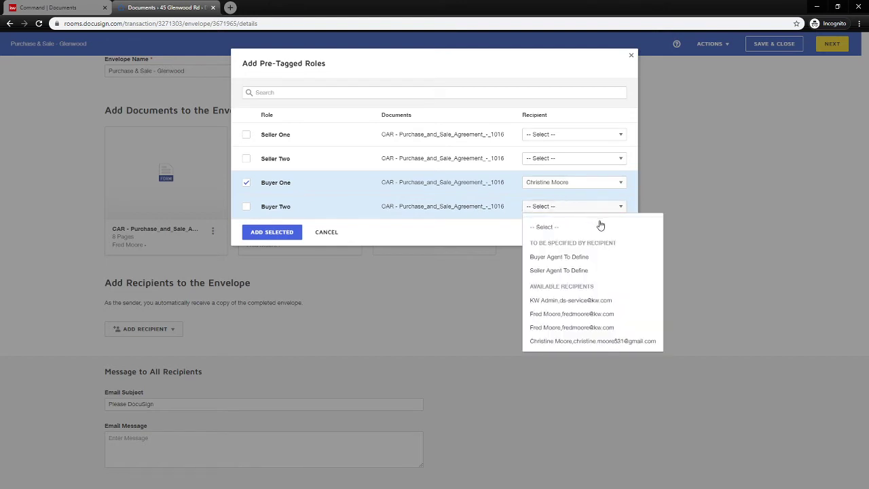
{"action": "left_click", "coordinate": [618, 314]}
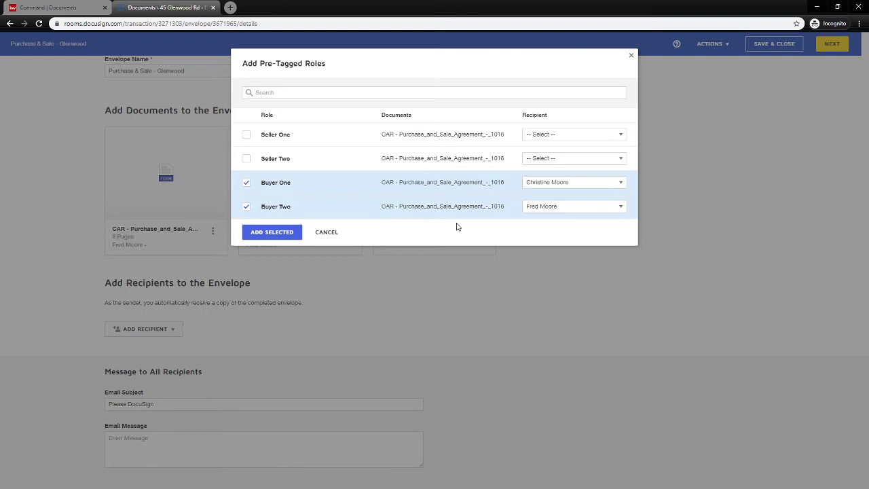
{"action": "left_click", "coordinate": [285, 233]}
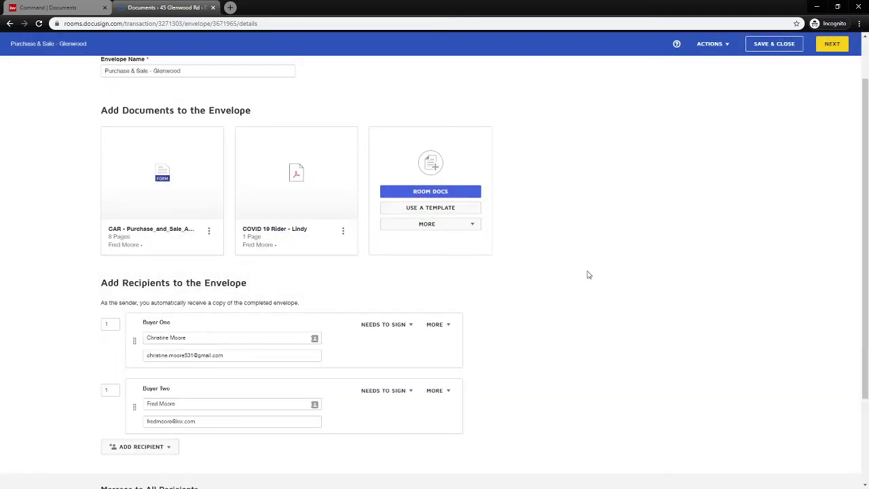
{"action": "scroll", "coordinate": [588, 274], "scroll_direction": "down", "scroll_amount": 2}
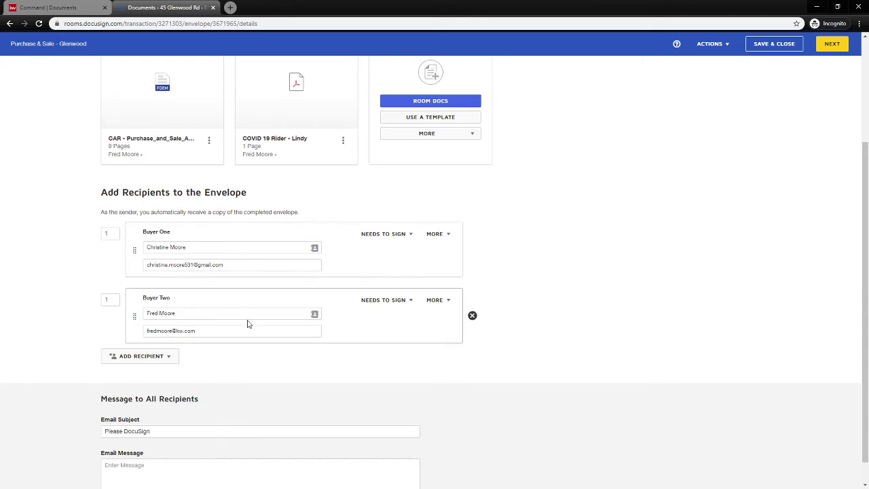
- Change Buyer Two's signing order from 1 to 2 so Buyer One signs first
{"action": "double_click", "coordinate": [101, 233]}
{"action": "double_click", "coordinate": [108, 298]}
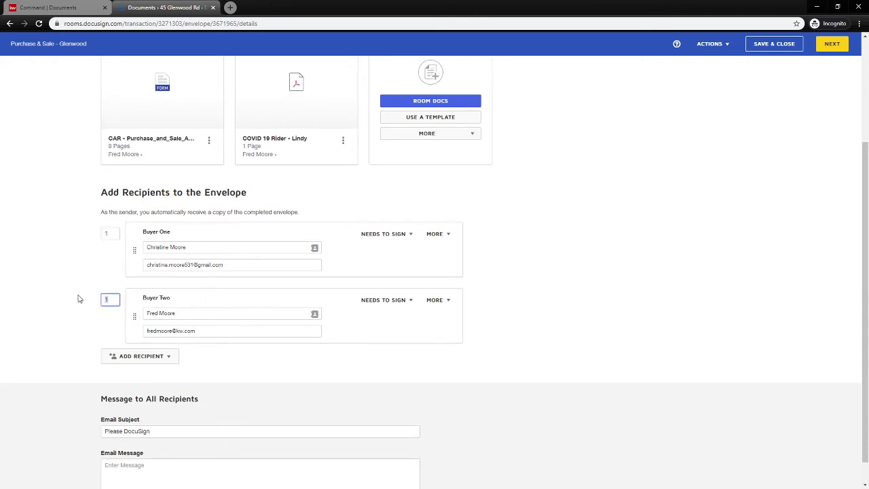
{"action": "left_click", "coordinate": [110, 231]}
{"action": "left_click", "coordinate": [75, 255]}
{"action": "double_click", "coordinate": [109, 300]}
{"action": "type", "text": "2"}
{"action": "left_click", "coordinate": [67, 302]}
- Keep Buyer One as a signer, start a private message for Buyer One, then discard it
{"action": "left_click", "coordinate": [379, 237]}
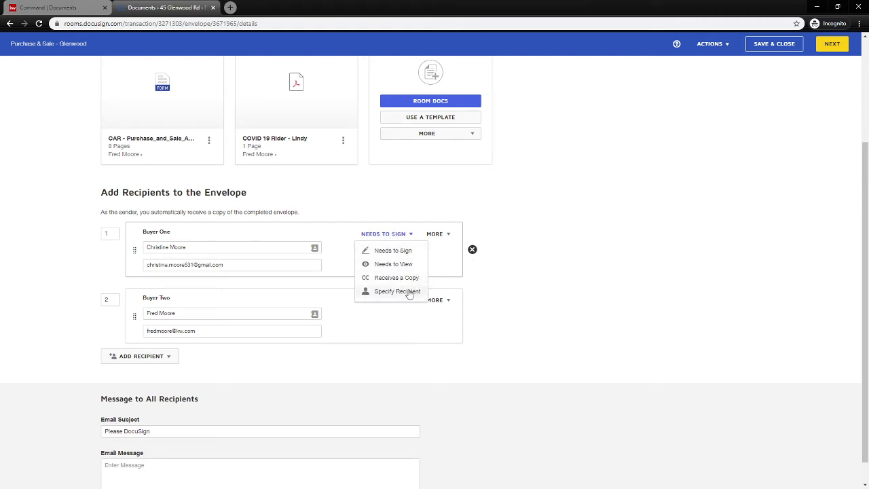
{"action": "left_click", "coordinate": [507, 233]}
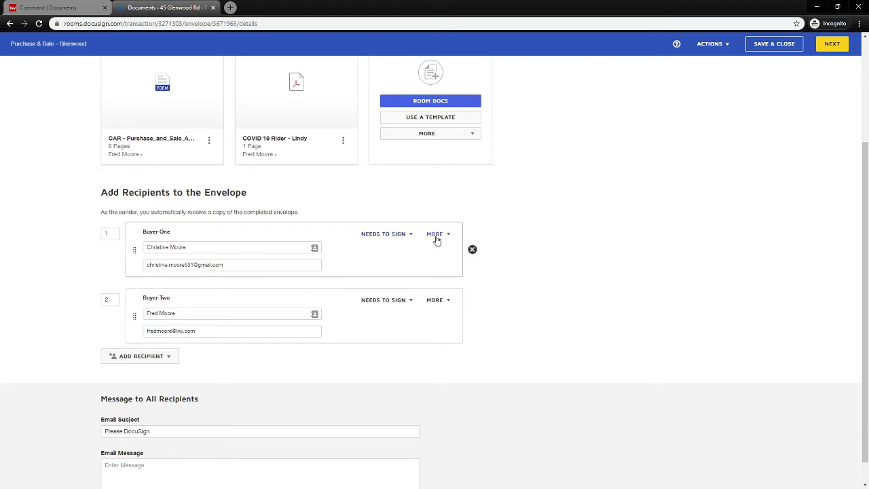
{"action": "left_click", "coordinate": [437, 235]}
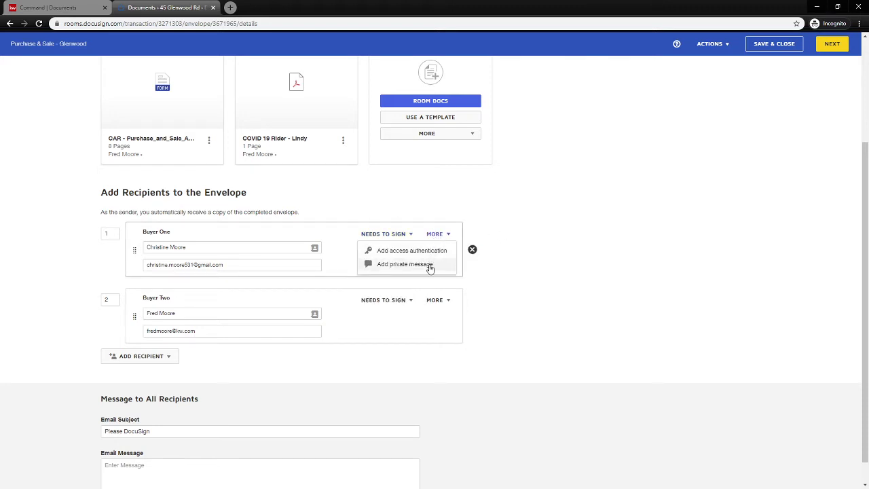
{"action": "left_click", "coordinate": [430, 266]}
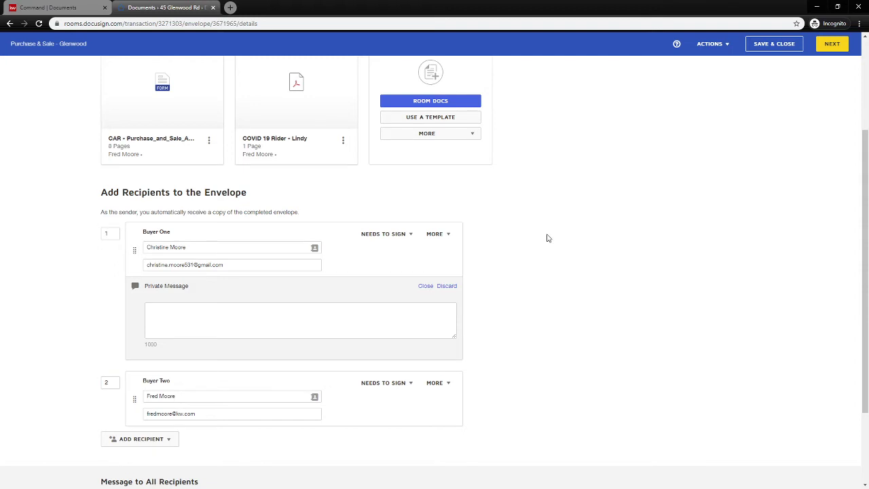
{"action": "scroll", "coordinate": [548, 238], "scroll_direction": "down", "scroll_amount": 2}
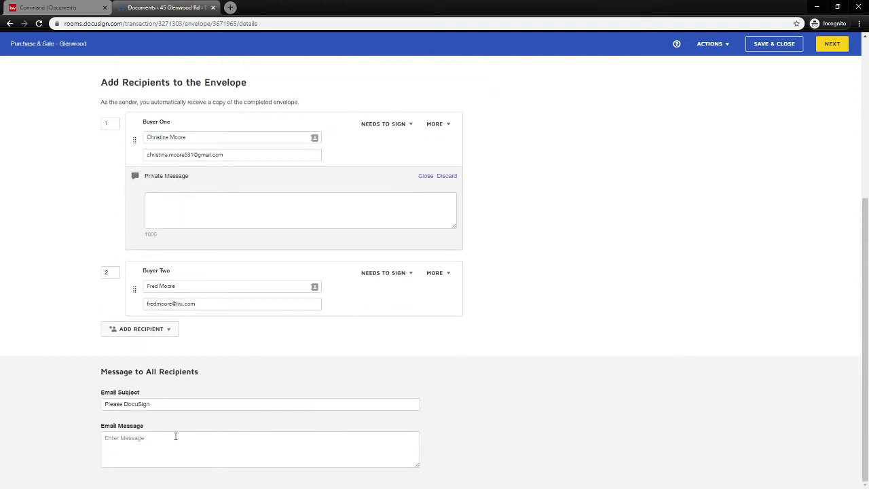
{"action": "left_click", "coordinate": [122, 444]}
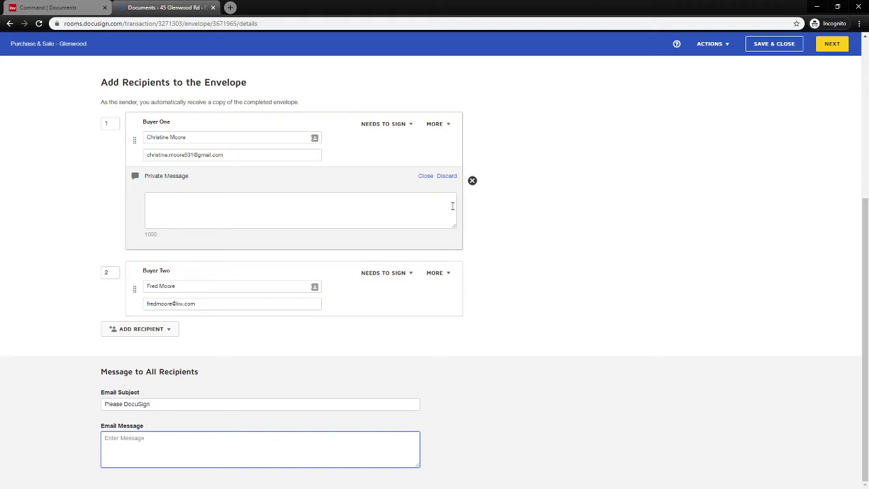
{"action": "left_click", "coordinate": [174, 200]}
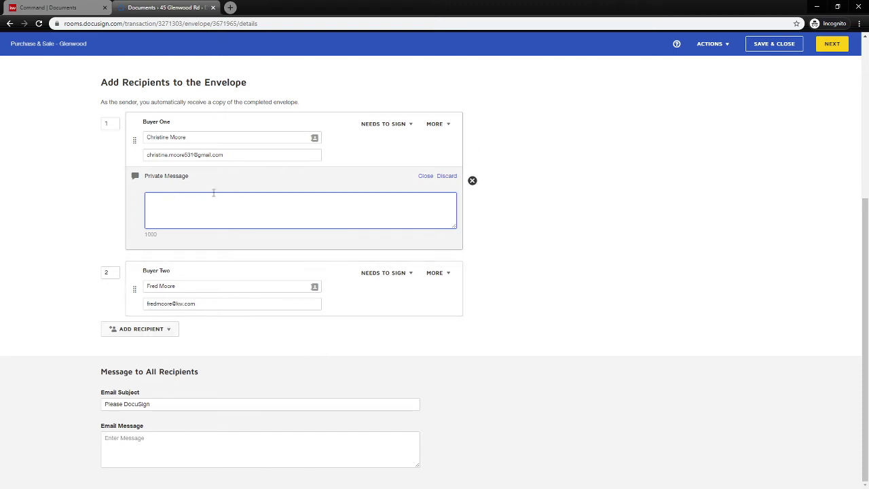
{"action": "left_click", "coordinate": [448, 176]}
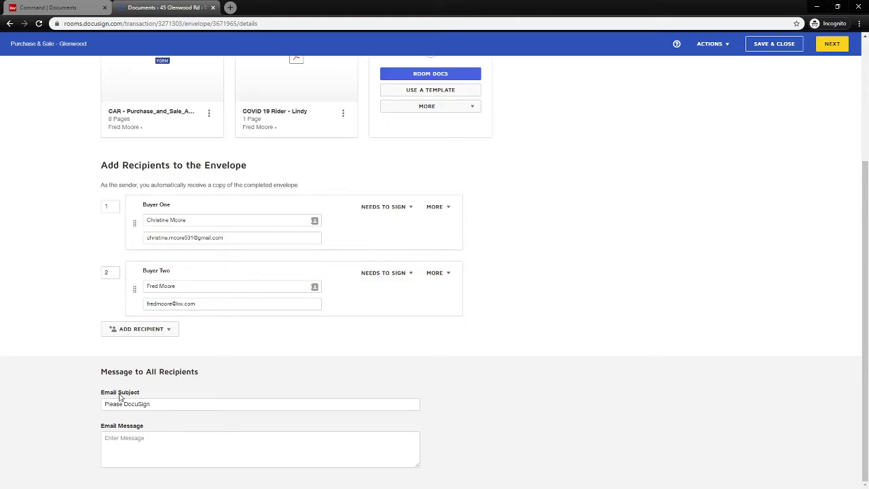
- Keep the 'Please DocuSign' subject and blank message, and advance the envelope to field placement
{"action": "left_click", "coordinate": [171, 406]}
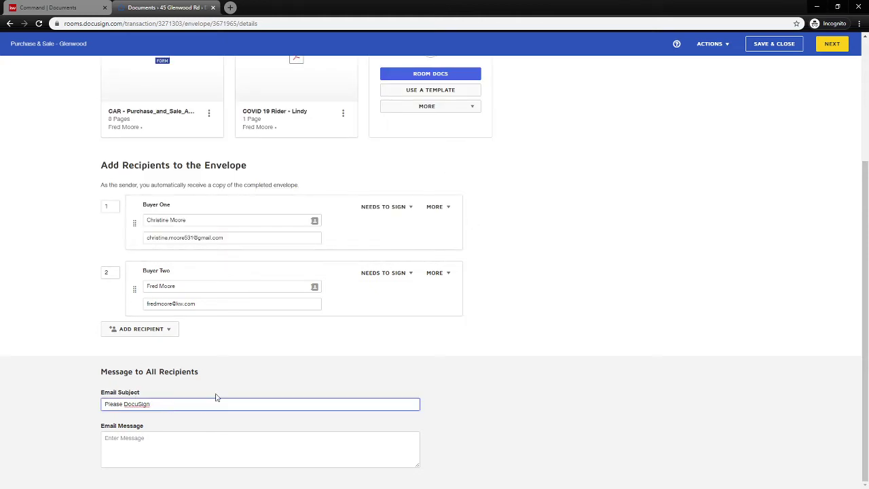
{"action": "left_click", "coordinate": [167, 447]}
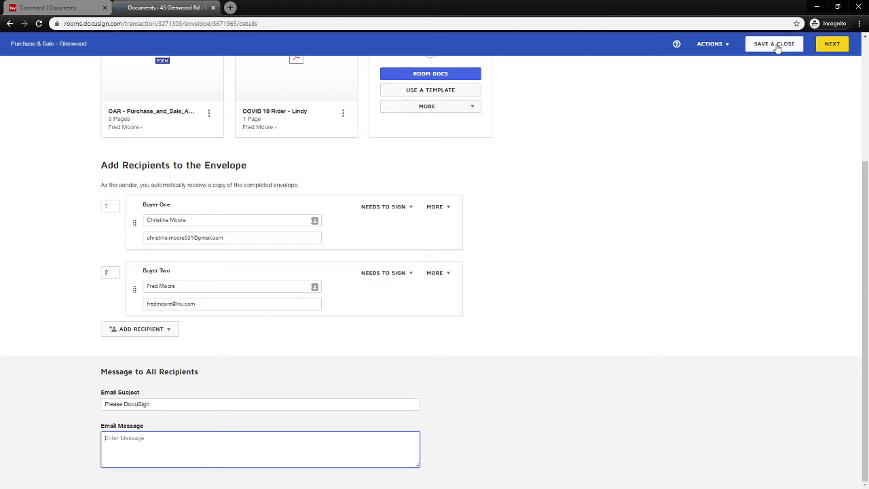
{"action": "left_click", "coordinate": [713, 44]}
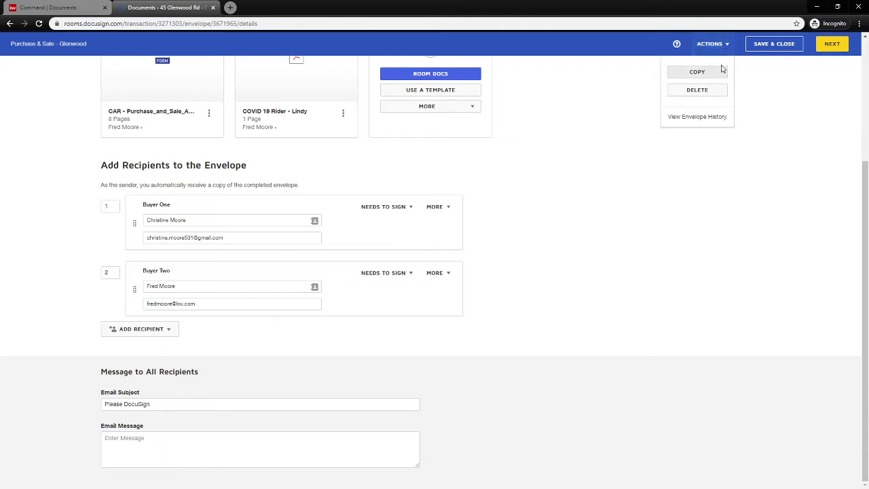
{"action": "left_click", "coordinate": [785, 118]}
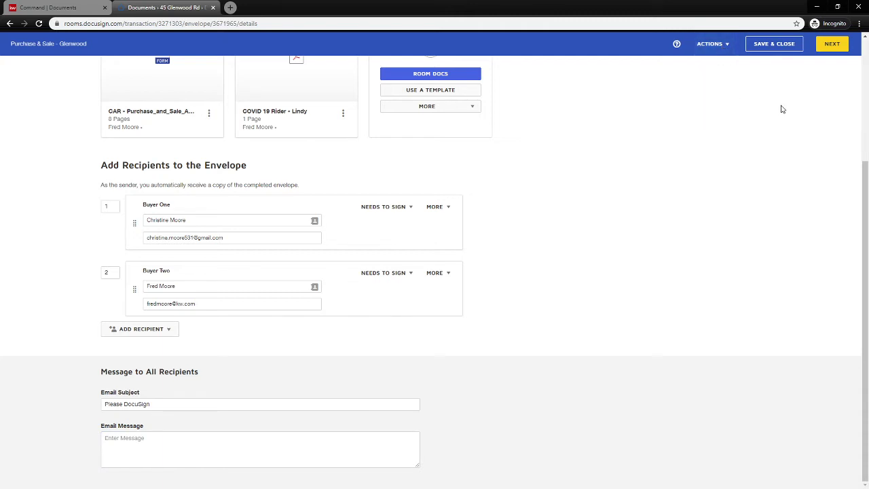
{"action": "left_click", "coordinate": [832, 44]}
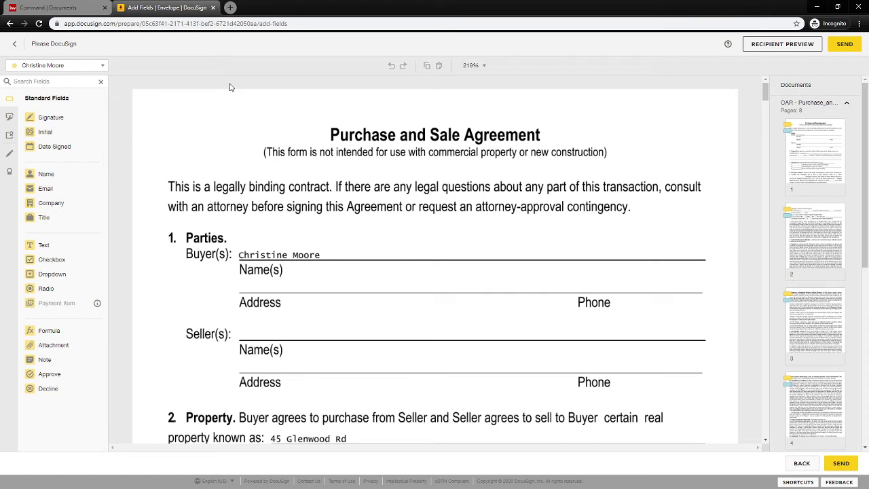
- Open the recipient selector at the top left of the Add Fields page
{"action": "left_click", "coordinate": [100, 65]}
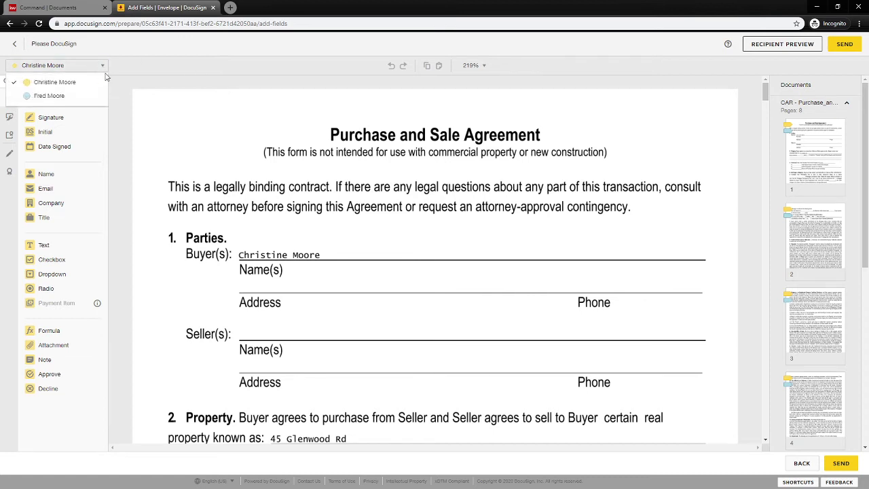
- Toggle the page 1 buyer Initial field between optional and required, leaving it required
{"action": "left_click", "coordinate": [49, 97]}
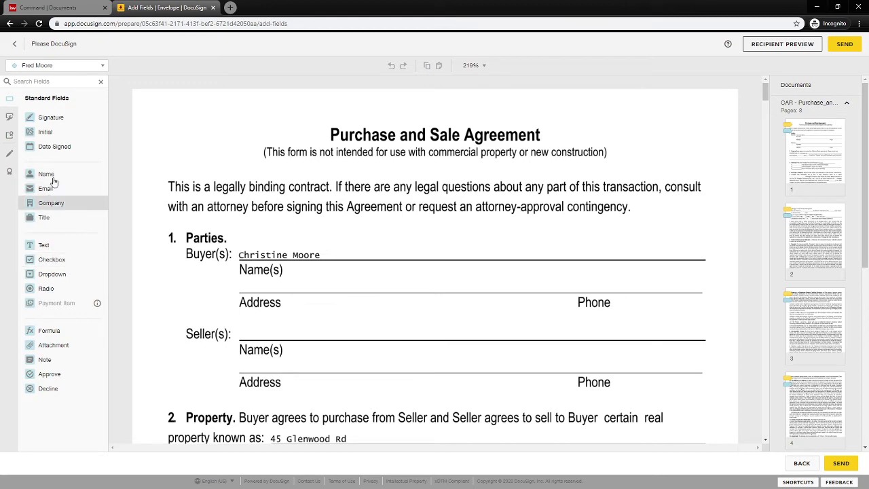
{"action": "left_click_drag", "start_coordinate": [764, 100], "coordinate": [763, 122]}
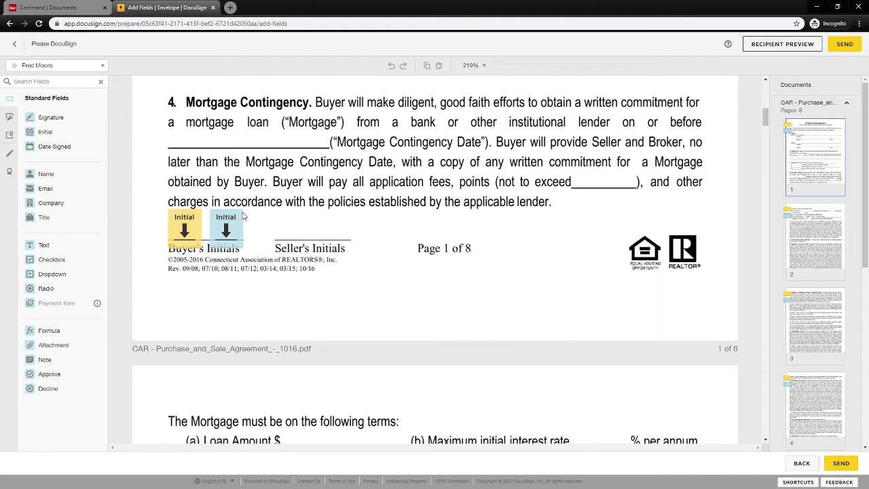
{"action": "left_click", "coordinate": [185, 232]}
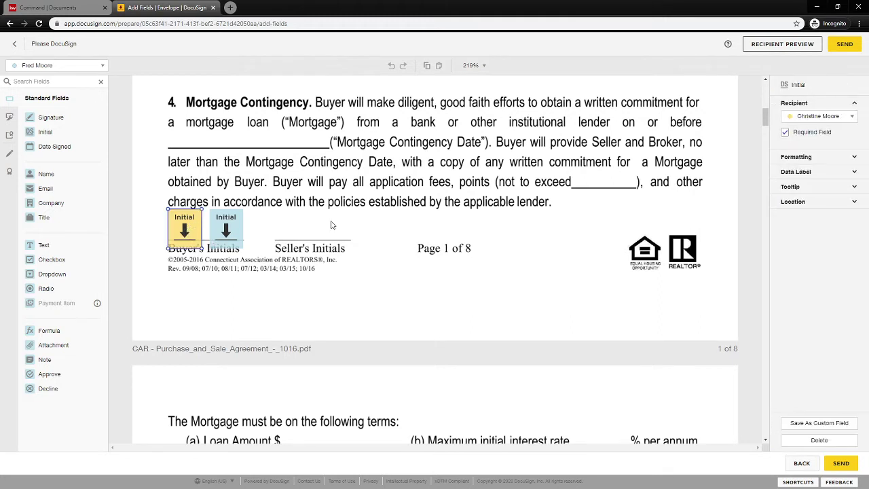
{"action": "left_click", "coordinate": [785, 135]}
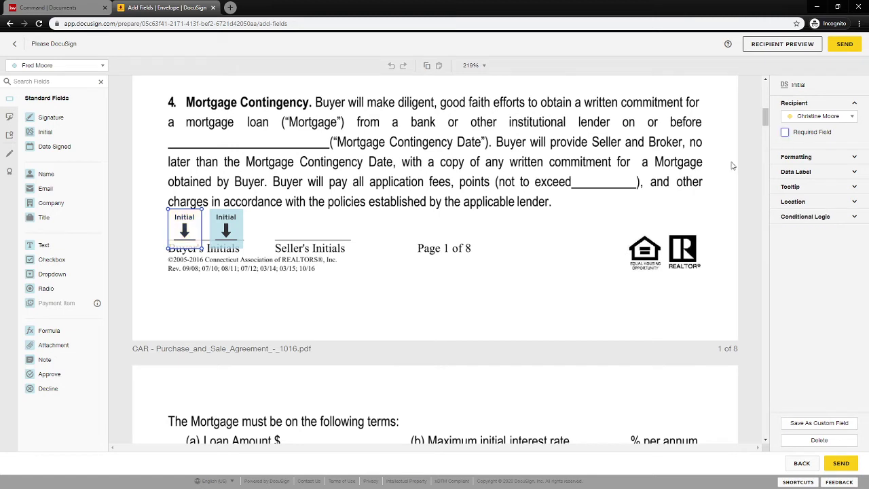
{"action": "left_click", "coordinate": [409, 212]}
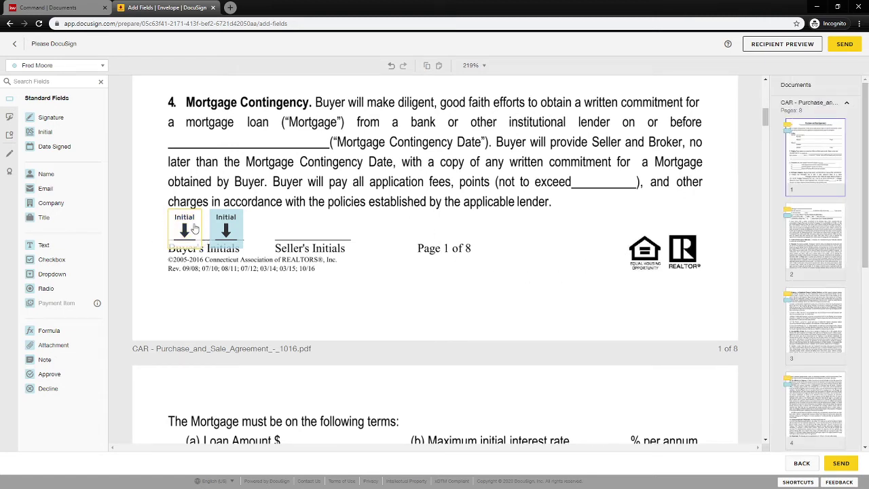
{"action": "left_click", "coordinate": [185, 230]}
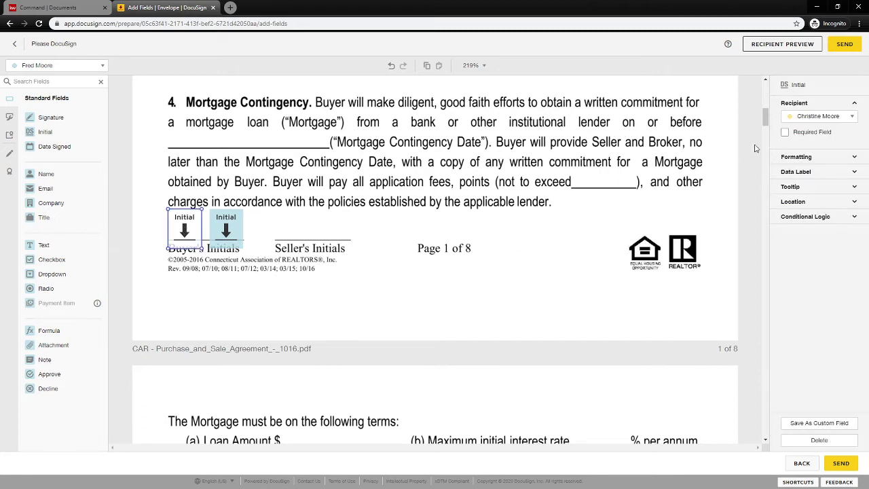
{"action": "left_click", "coordinate": [786, 133]}
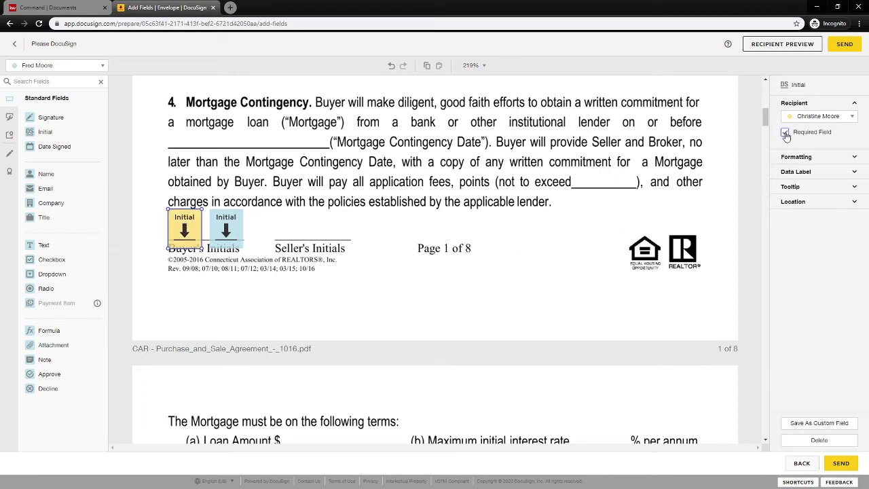
{"action": "left_click", "coordinate": [785, 133]}
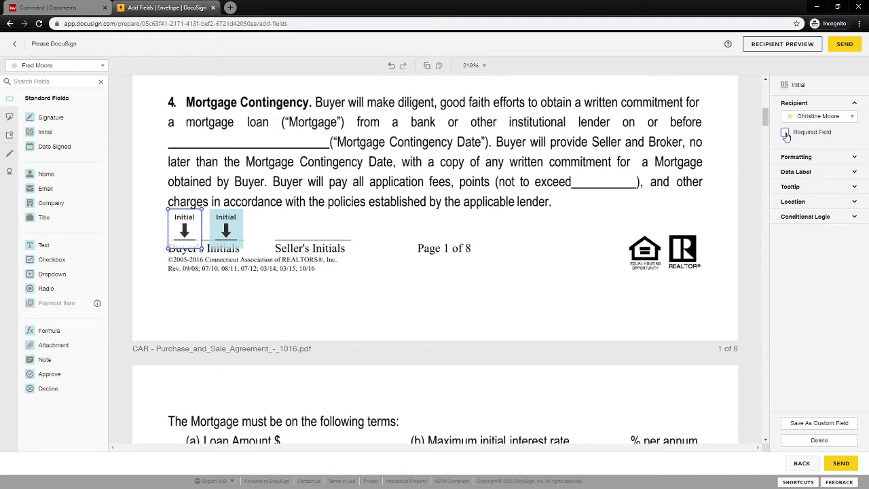
{"action": "left_click", "coordinate": [785, 133]}
{"action": "left_click", "coordinate": [445, 243]}
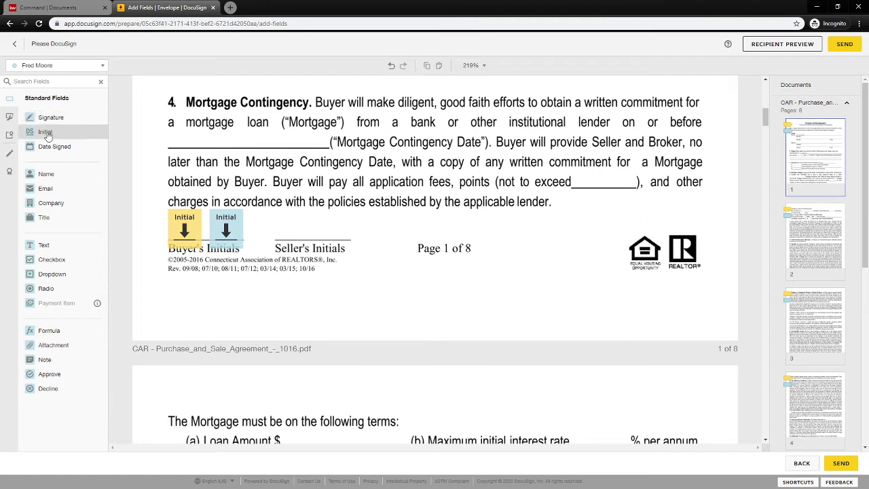
- Reassign the initials field to the second recipient and back to the first buyer, then scroll to section 22 Acceptance
{"action": "left_click", "coordinate": [178, 231]}
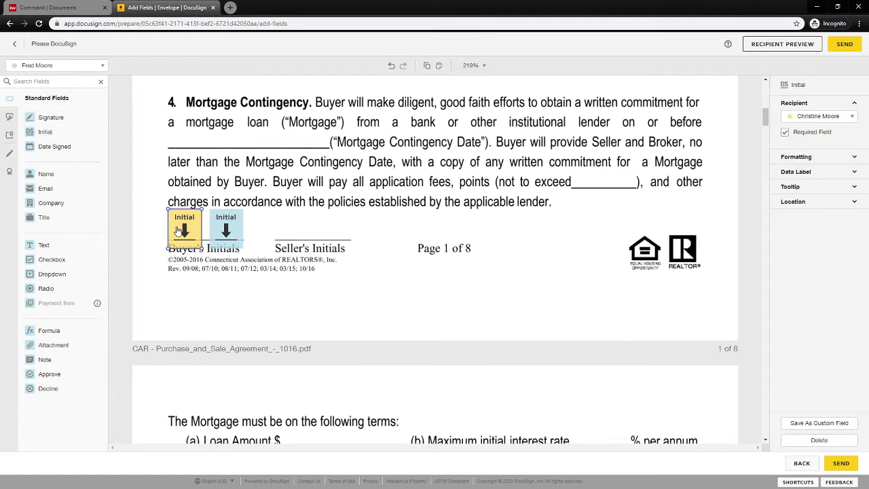
{"action": "left_click", "coordinate": [838, 118]}
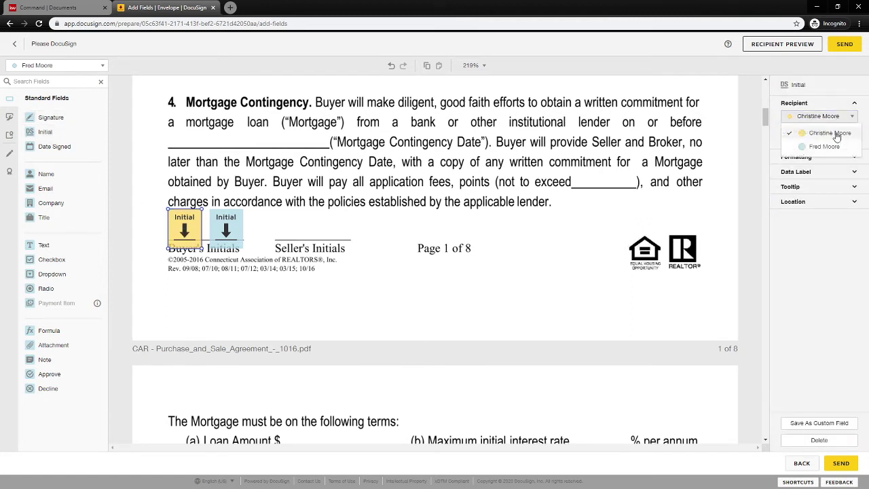
{"action": "left_click", "coordinate": [834, 145]}
{"action": "left_click", "coordinate": [446, 253]}
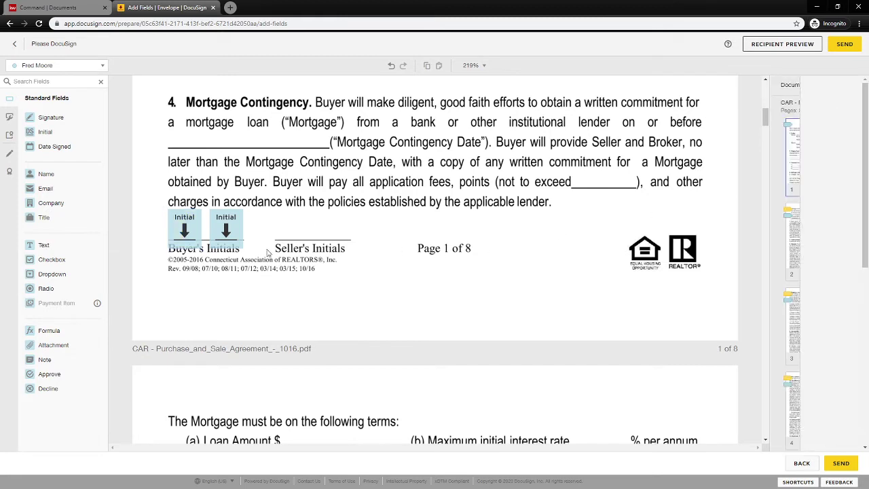
{"action": "left_click", "coordinate": [182, 228]}
{"action": "left_click", "coordinate": [818, 117]}
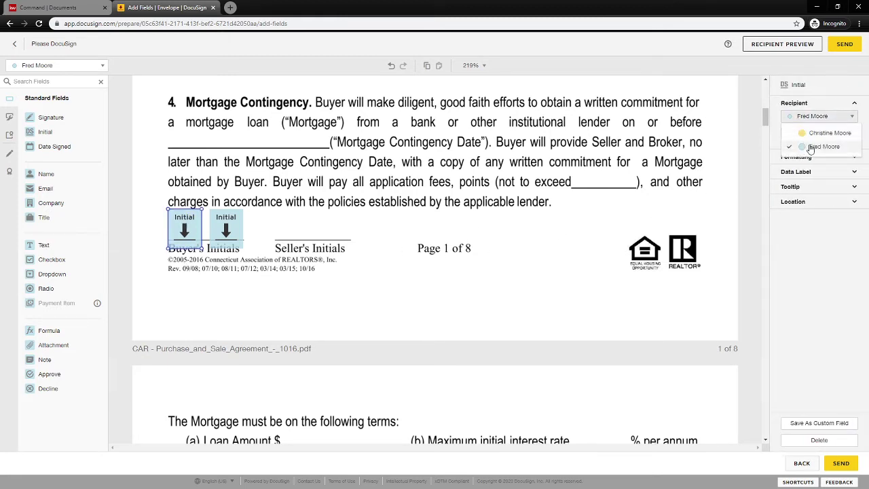
{"action": "left_click", "coordinate": [826, 133]}
{"action": "left_click", "coordinate": [421, 243]}
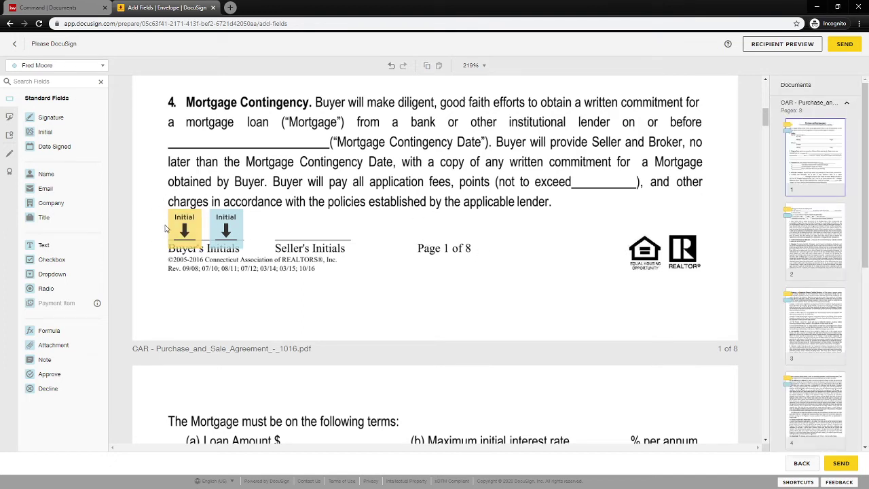
{"action": "mouse_move", "coordinate": [761, 120]}
{"action": "left_mouse_down"}
{"action": "mouse_move", "coordinate": [764, 224]}
{"action": "mouse_move", "coordinate": [797, 410]}
{"action": "mouse_move", "coordinate": [794, 353]}
{"action": "left_mouse_up"}
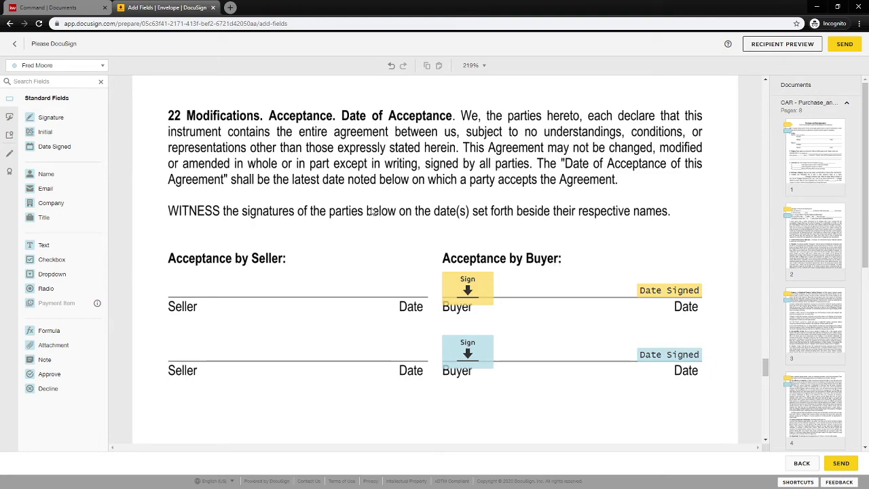
- On the COVID 19 Rider, place and resize a signature field on the Seller line and add Date Signed on the Date line
{"action": "mouse_move", "coordinate": [765, 370]}
{"action": "left_mouse_down"}
{"action": "mouse_move", "coordinate": [764, 427]}
{"action": "mouse_move", "coordinate": [765, 406]}
{"action": "left_mouse_up"}
{"action": "scroll", "coordinate": [348, 259], "scroll_direction": "down", "scroll_amount": 6}
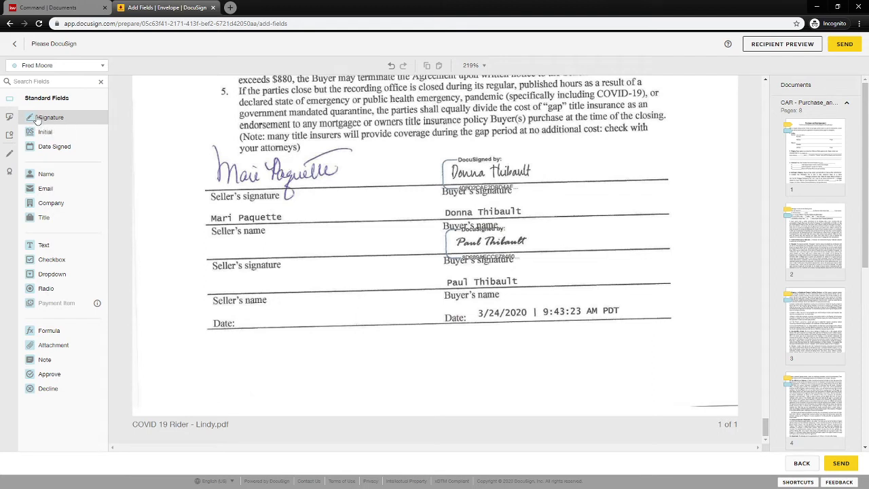
{"action": "mouse_move", "coordinate": [38, 118]}
{"action": "left_mouse_down"}
{"action": "mouse_move", "coordinate": [185, 228]}
{"action": "mouse_move", "coordinate": [211, 234]}
{"action": "left_mouse_up"}
{"action": "mouse_move", "coordinate": [259, 261]}
{"action": "left_mouse_down"}
{"action": "mouse_move", "coordinate": [240, 255]}
{"action": "mouse_move", "coordinate": [259, 259]}
{"action": "left_mouse_up"}
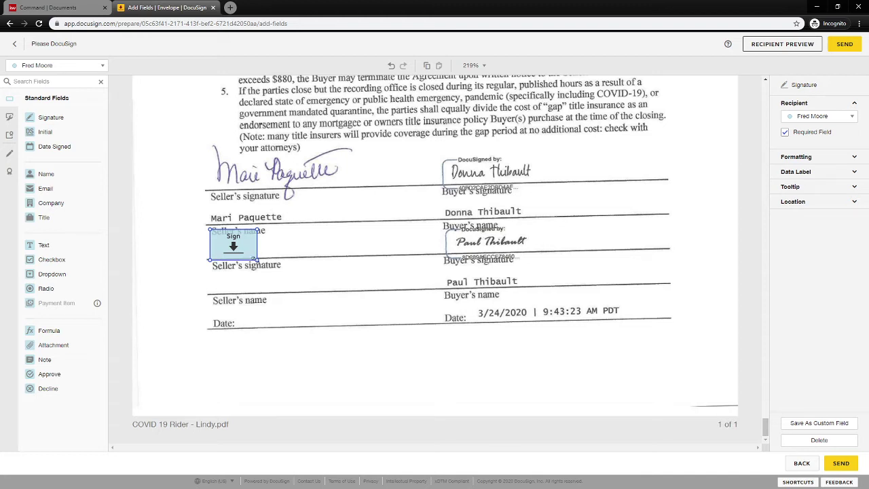
{"action": "left_click_drag", "start_coordinate": [259, 253], "coordinate": [240, 251]}
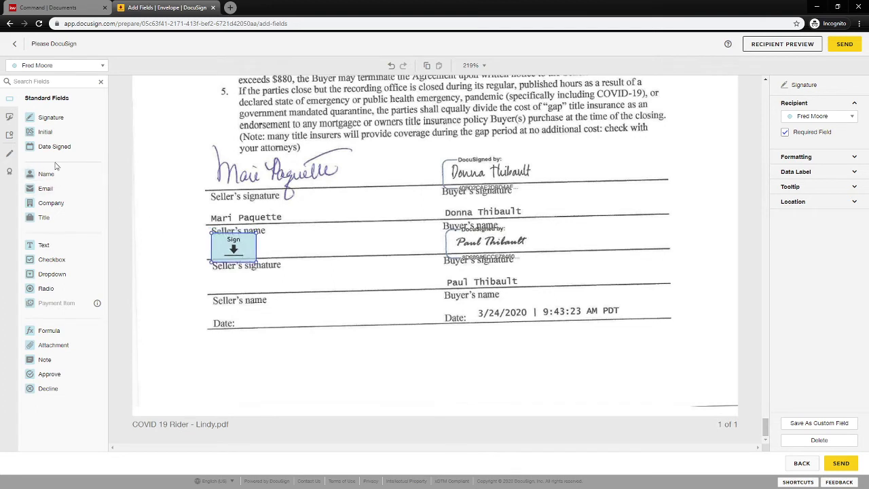
{"action": "left_click_drag", "start_coordinate": [52, 151], "coordinate": [242, 321]}
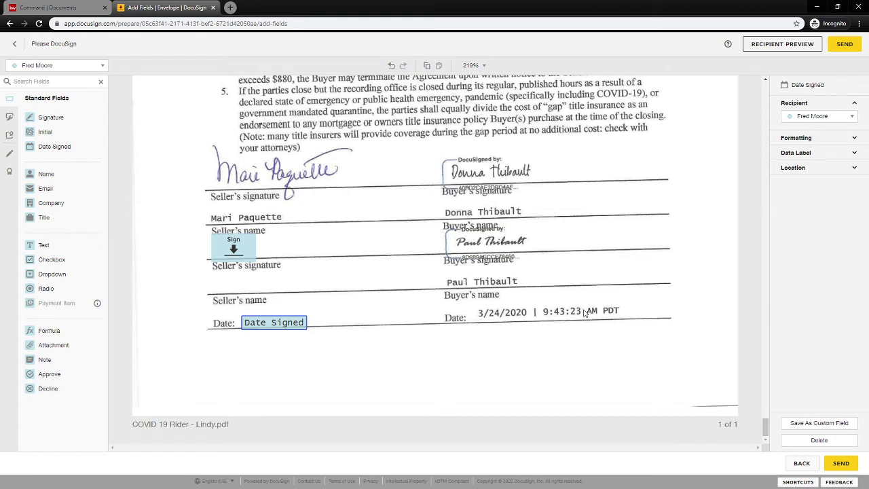
{"action": "left_click", "coordinate": [241, 250]}
{"action": "left_click", "coordinate": [306, 252]}
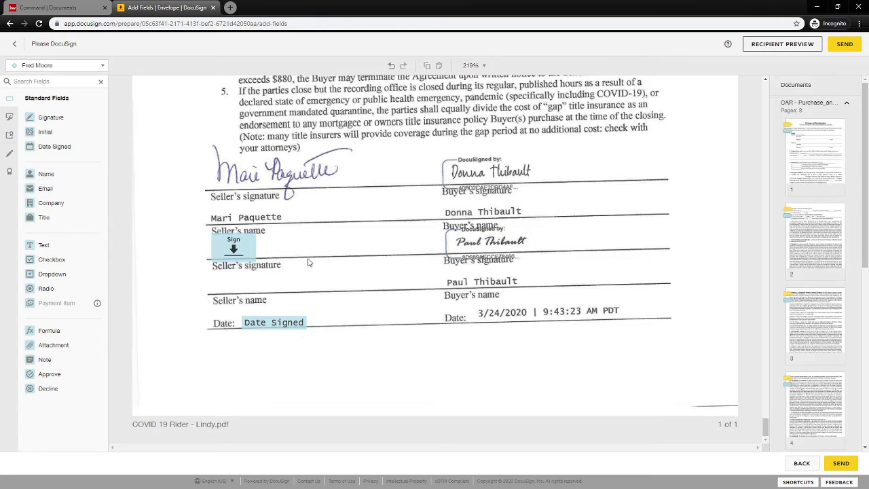
- Copy the rider's signature field and paste a duplicate just below it
{"action": "left_click", "coordinate": [245, 257]}
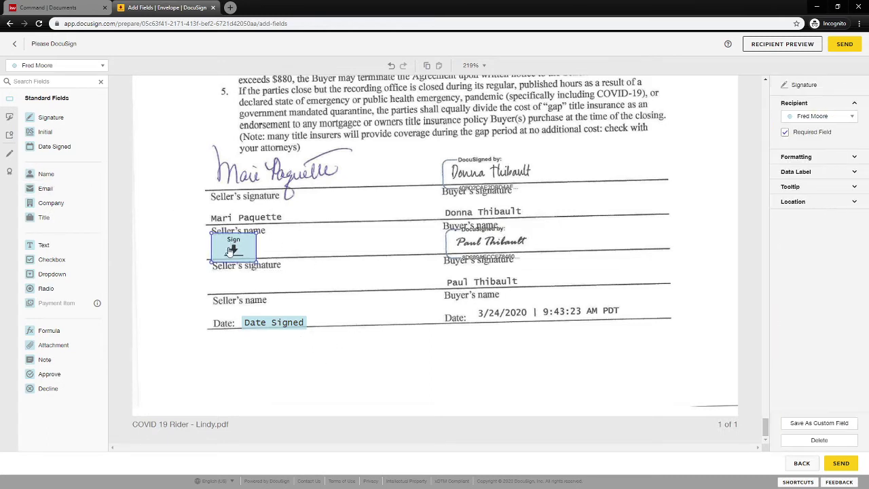
{"action": "right_click", "coordinate": [231, 250]}
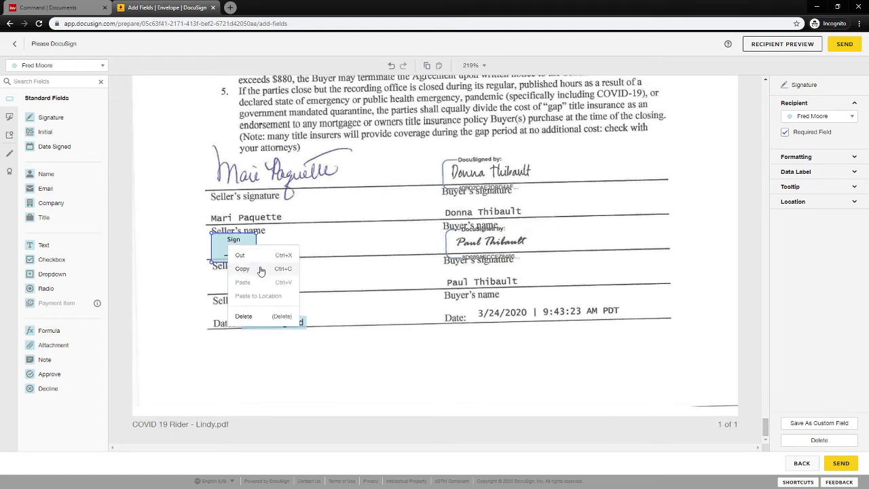
{"action": "left_click", "coordinate": [263, 266]}
{"action": "right_click", "coordinate": [274, 251]}
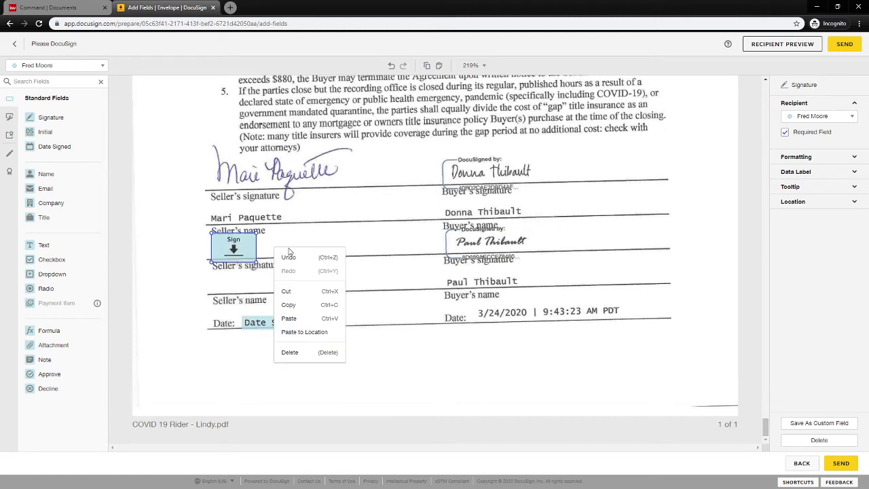
{"action": "left_click", "coordinate": [301, 306]}
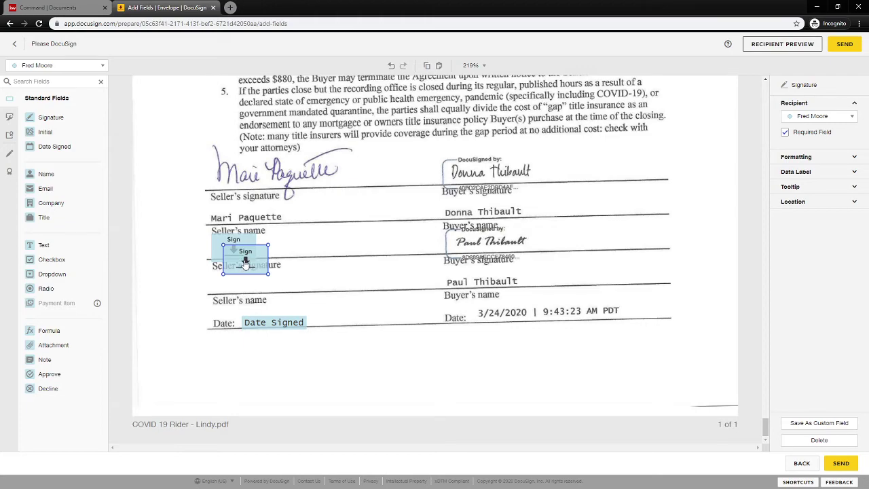
{"action": "left_click_drag", "start_coordinate": [245, 264], "coordinate": [234, 279]}
{"action": "left_click", "coordinate": [355, 290]}
- Paste the signature field onto the first Seller line under Acceptance by Seller, deleting a misplaced paste
{"action": "scroll", "coordinate": [354, 290], "scroll_direction": "up", "scroll_amount": 15}
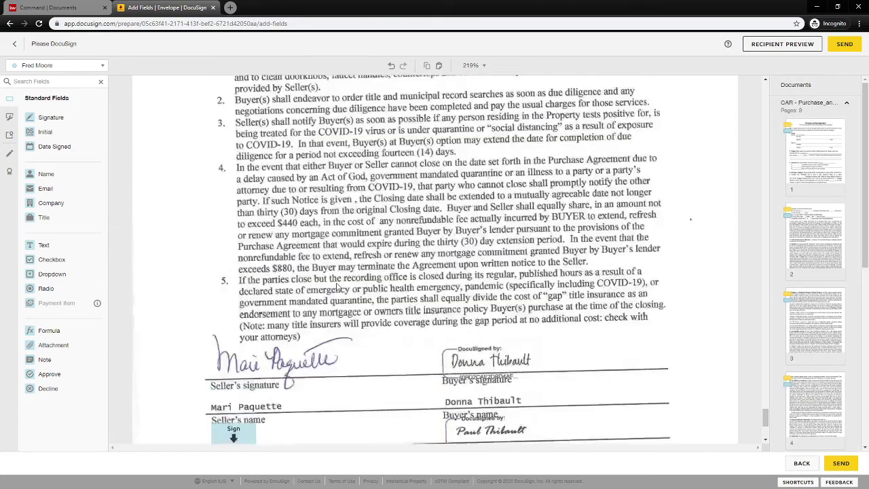
{"action": "scroll", "coordinate": [314, 255], "scroll_direction": "up", "scroll_amount": 5}
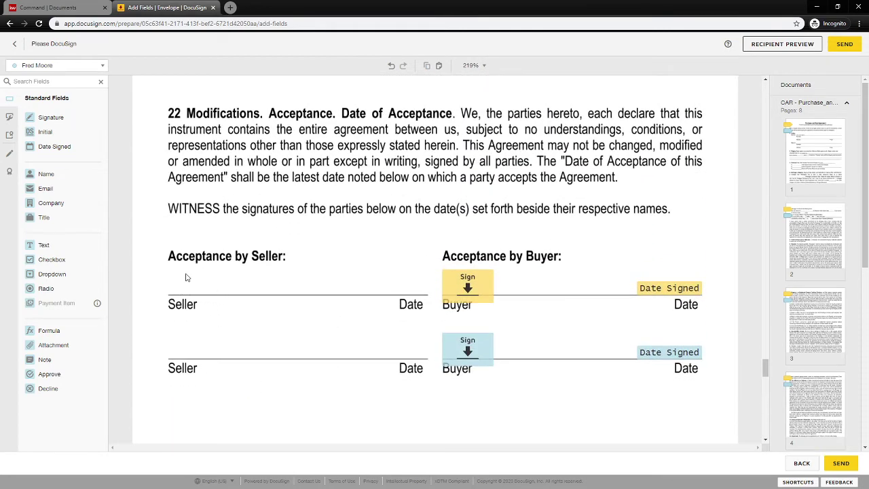
{"action": "right_click", "coordinate": [210, 269]}
{"action": "left_click", "coordinate": [243, 338]}
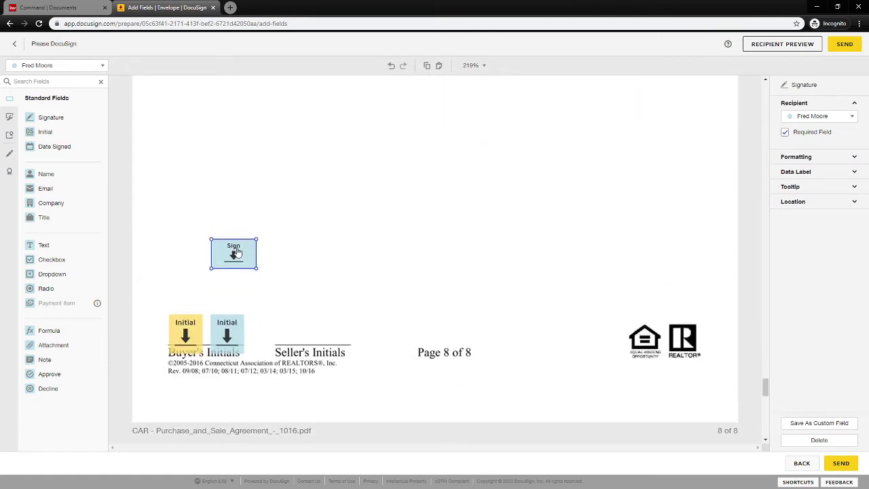
{"action": "key", "text": "Delete"}
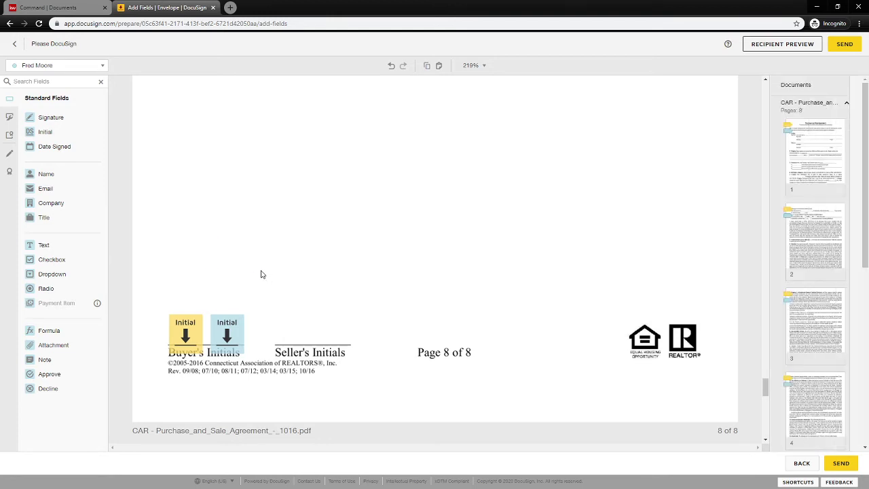
{"action": "scroll", "coordinate": [258, 274], "scroll_direction": "up", "scroll_amount": 10}
{"action": "right_click", "coordinate": [180, 269]}
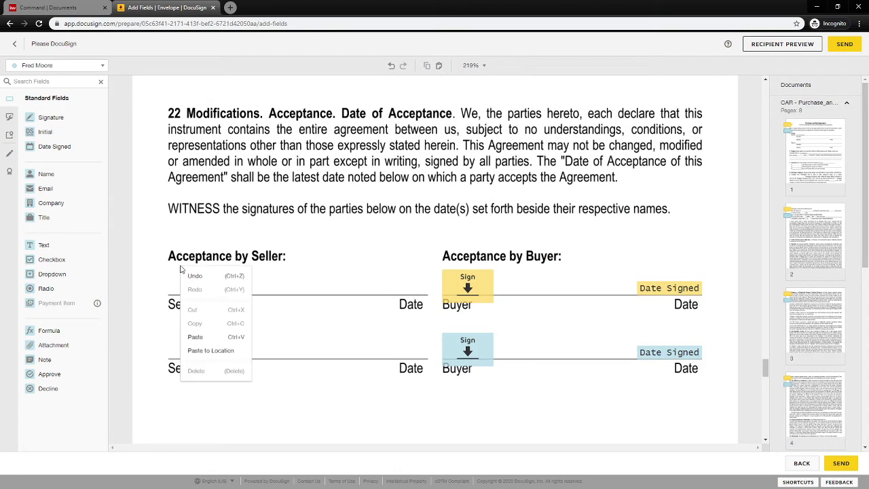
{"action": "left_click", "coordinate": [225, 351]}
{"action": "left_click_drag", "start_coordinate": [206, 280], "coordinate": [193, 278]}
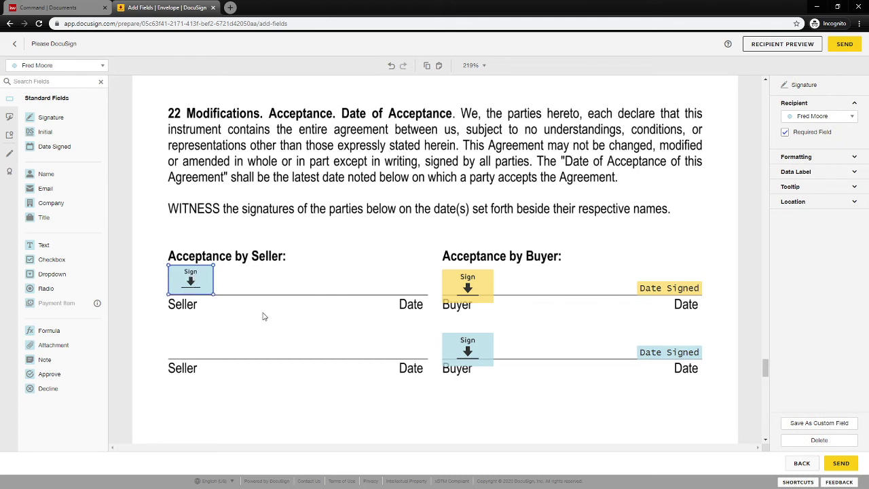
{"action": "left_click", "coordinate": [264, 316]}
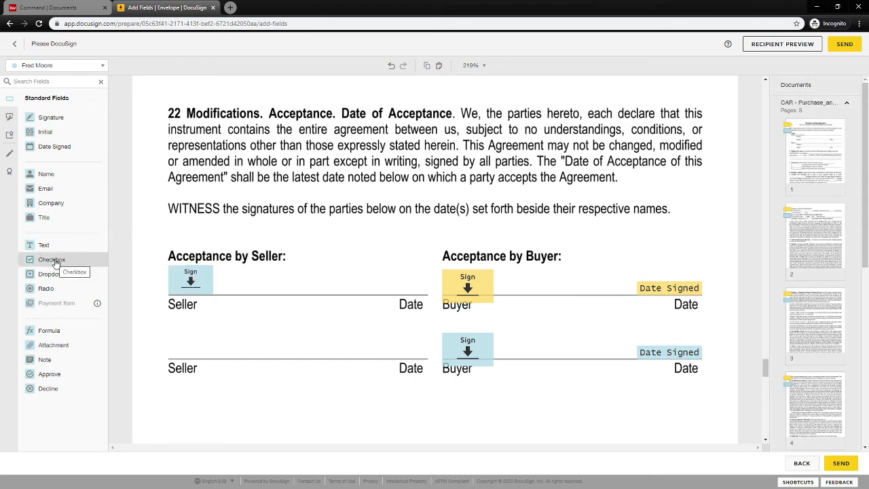
- Add a widened text field above the second Seller line, set optional and read-only
{"action": "left_click_drag", "start_coordinate": [39, 241], "coordinate": [169, 343]}
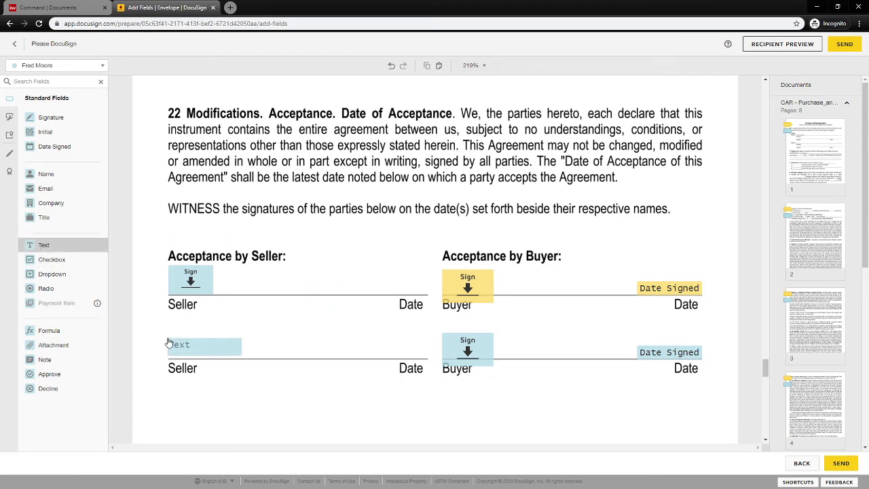
{"action": "left_click_drag", "start_coordinate": [241, 354], "coordinate": [399, 356]}
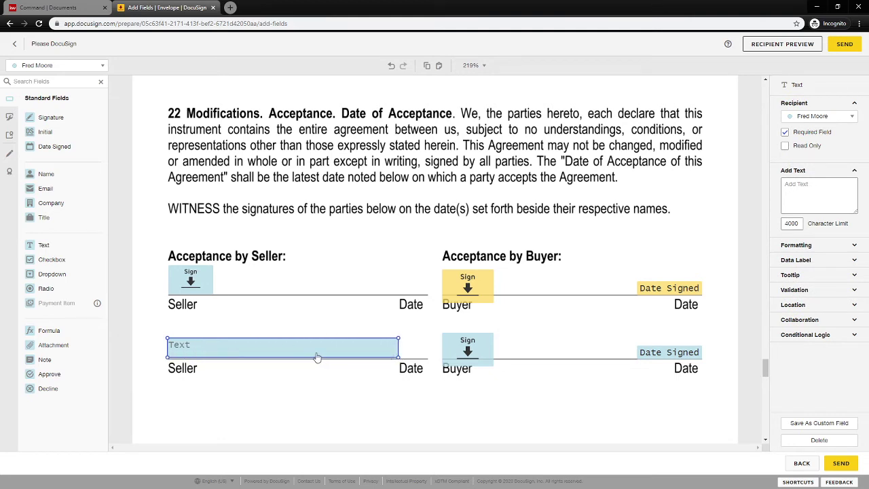
{"action": "left_click", "coordinate": [785, 133]}
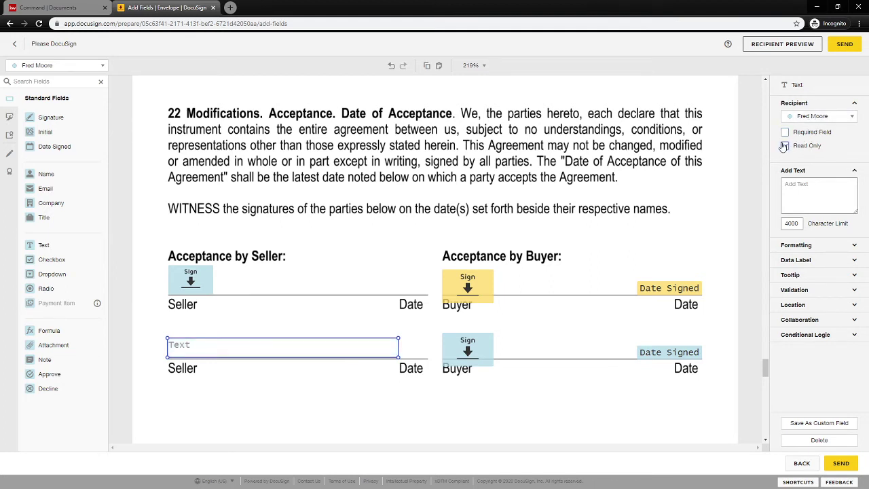
{"action": "left_click", "coordinate": [335, 306]}
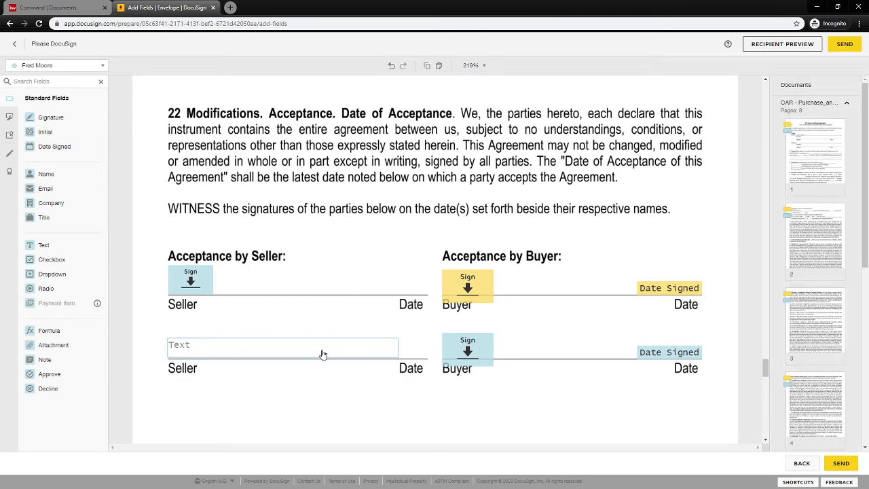
- Fill the Seller text field with 'Typing sdf', then extend it to 'Typing sdf Adding more text'
{"action": "left_click", "coordinate": [293, 351]}
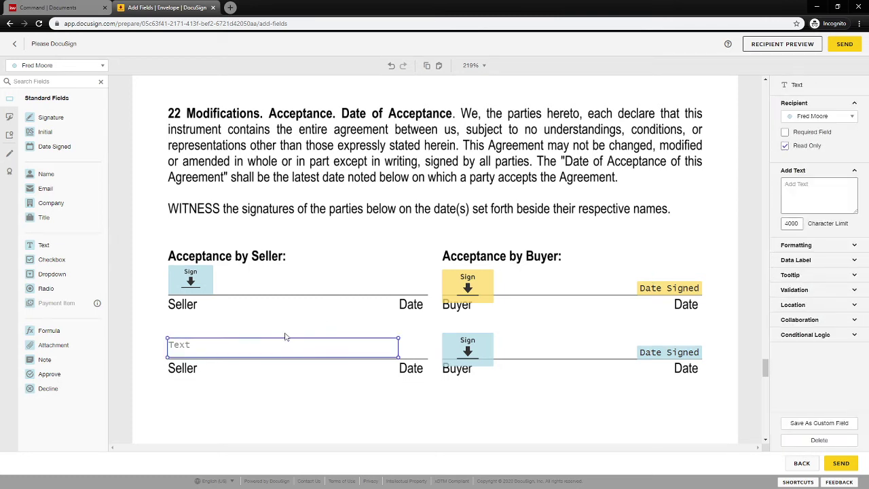
{"action": "left_click", "coordinate": [268, 352]}
{"action": "type", "text": "Typing so"}
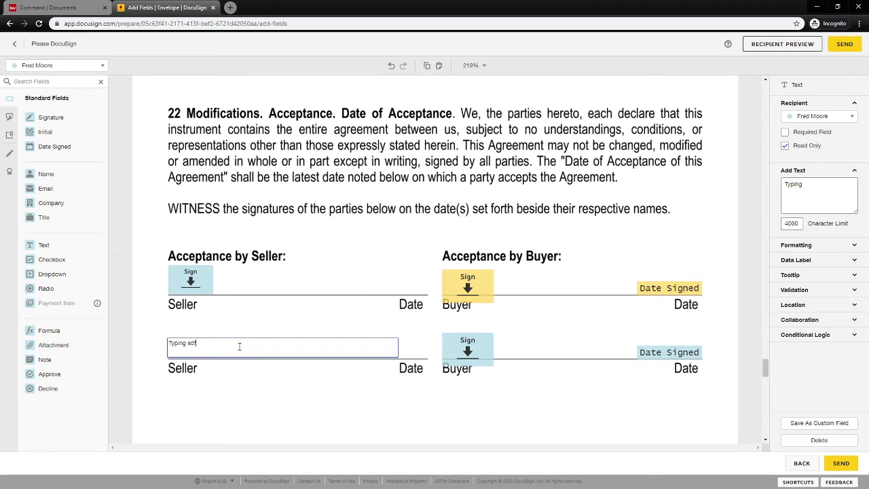
{"action": "left_click", "coordinate": [272, 330]}
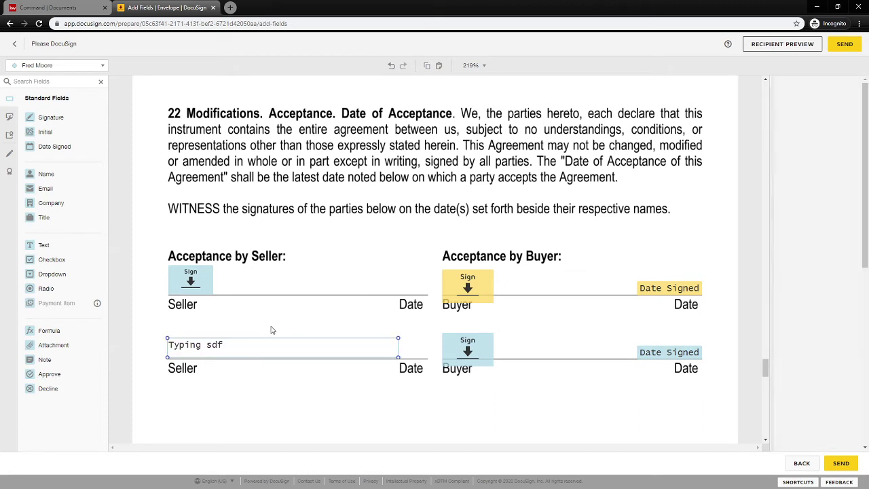
{"action": "left_click", "coordinate": [252, 353]}
{"action": "left_click", "coordinate": [828, 184]}
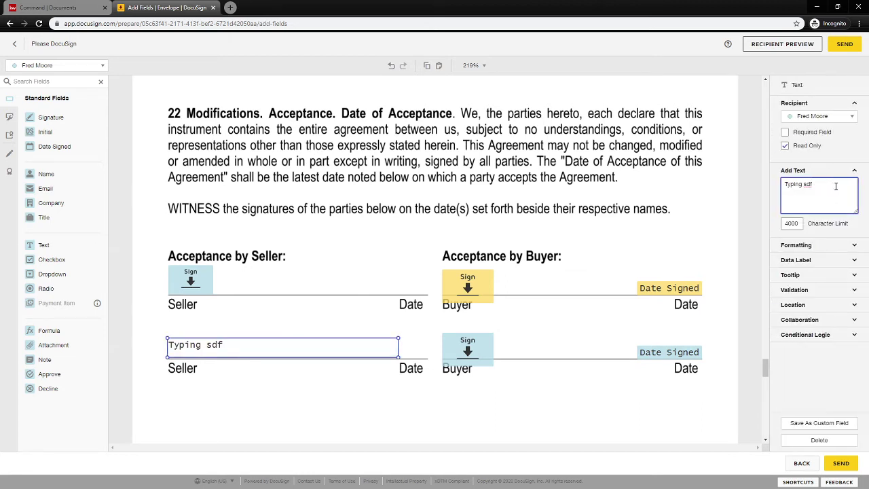
{"action": "type", "text": "Adding more text"}
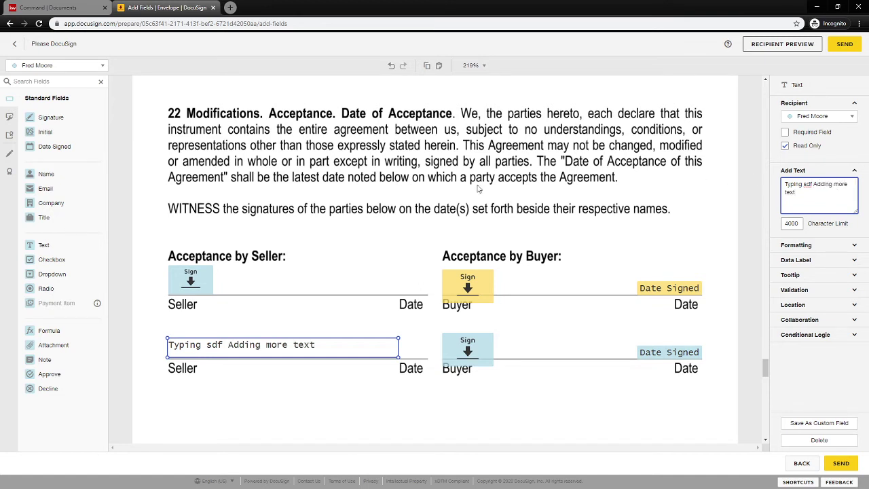
{"action": "left_click", "coordinate": [451, 212]}
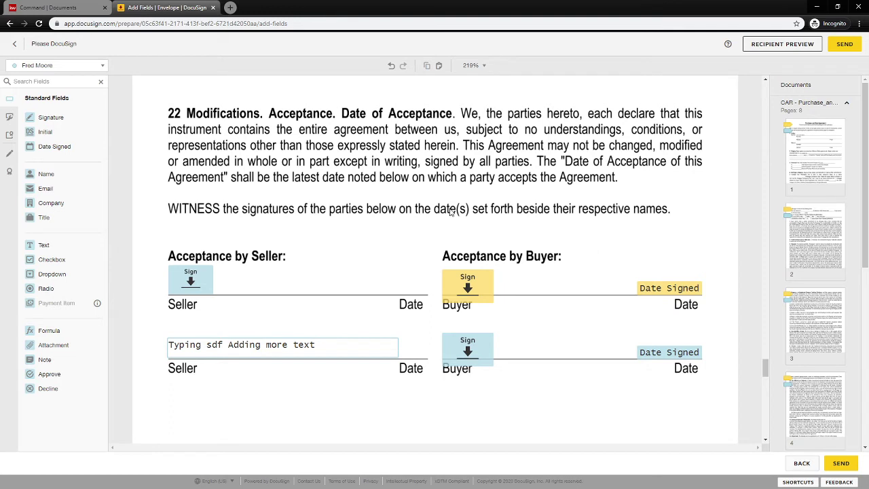
- Place three checkboxes in a row below the second Seller line and tick all three
{"action": "left_click", "coordinate": [49, 260]}
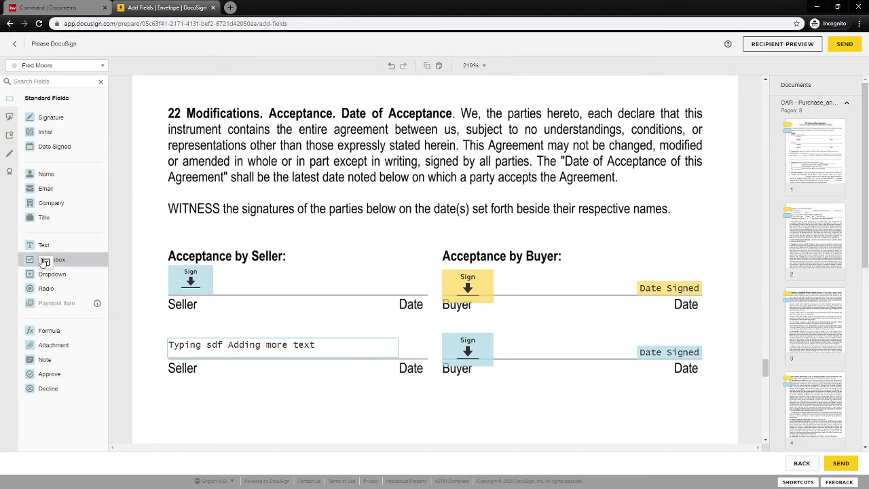
{"action": "left_click", "coordinate": [170, 387]}
{"action": "left_click", "coordinate": [169, 405]}
{"action": "left_click", "coordinate": [169, 421]}
{"action": "left_click_drag", "start_coordinate": [176, 406], "coordinate": [256, 388]}
{"action": "left_click", "coordinate": [291, 389]}
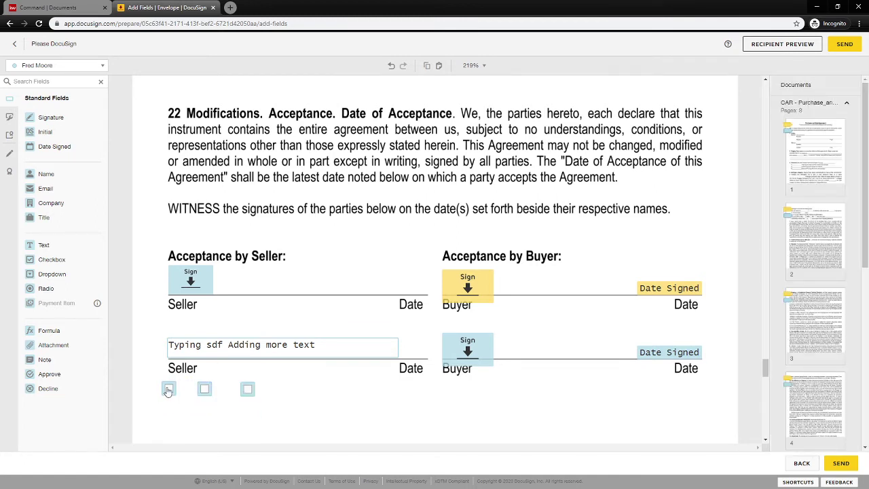
{"action": "left_click", "coordinate": [169, 389]}
{"action": "left_click", "coordinate": [204, 389]}
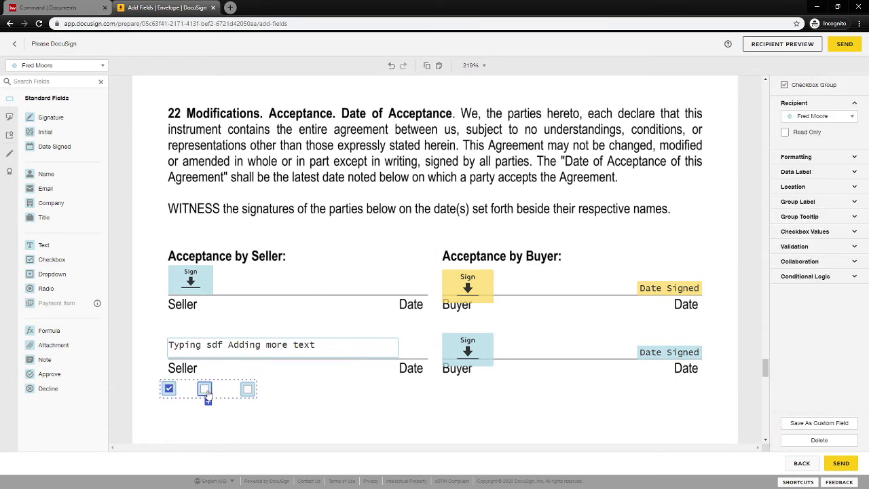
{"action": "left_click", "coordinate": [248, 391]}
{"action": "left_click", "coordinate": [313, 398]}
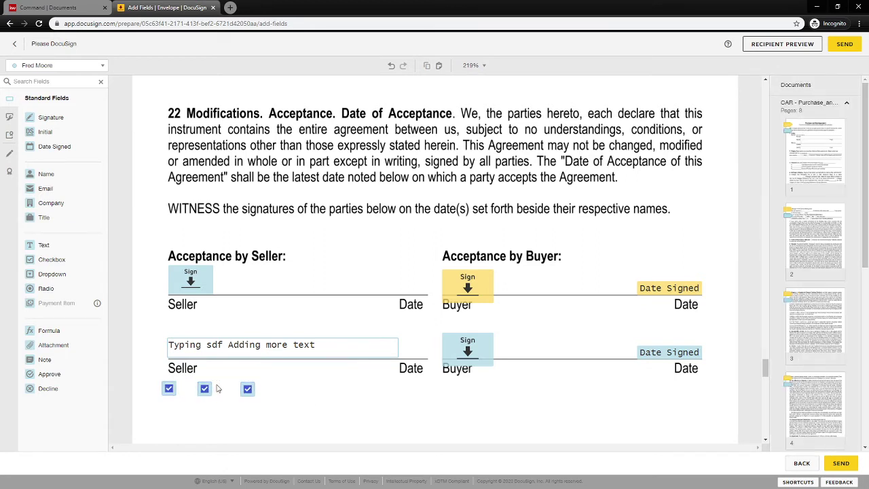
- Add a three-button radio group below the checkboxes with the third option selected
{"action": "left_click_drag", "start_coordinate": [51, 288], "coordinate": [203, 414]}
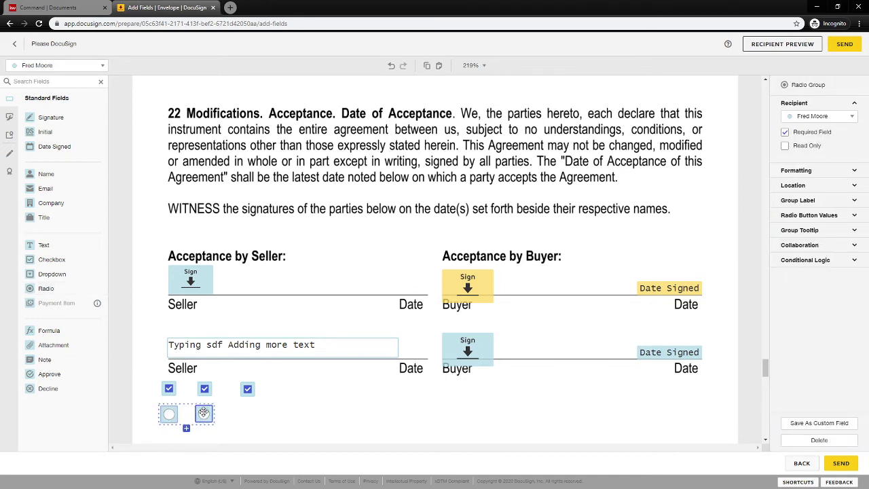
{"action": "left_click", "coordinate": [186, 429]}
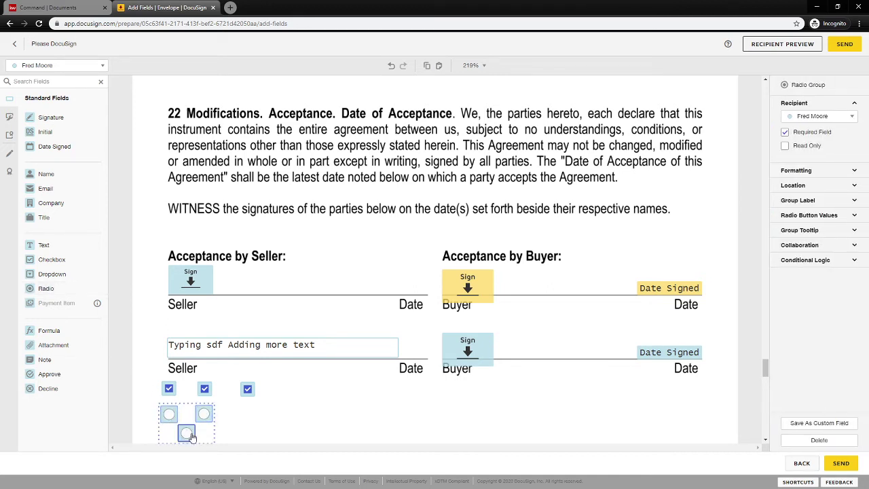
{"action": "left_click", "coordinate": [240, 432]}
{"action": "left_click", "coordinate": [168, 415]}
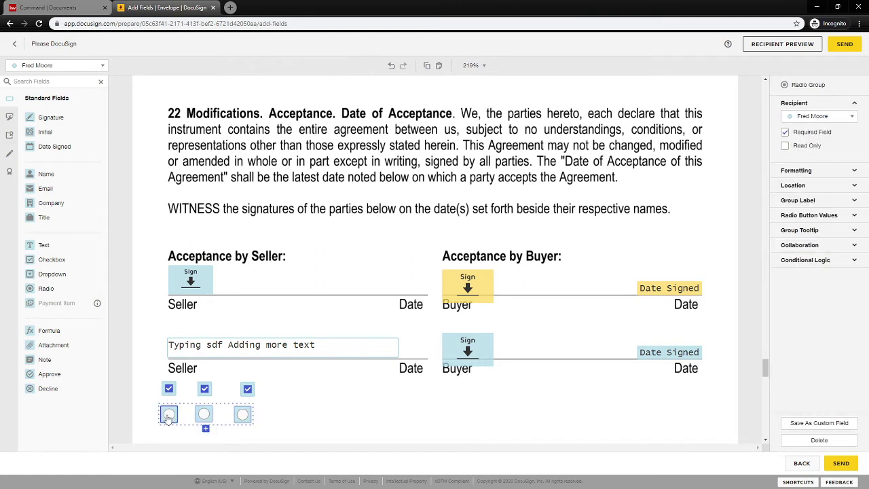
{"action": "left_click", "coordinate": [168, 415]}
{"action": "left_click", "coordinate": [204, 416]}
{"action": "left_click", "coordinate": [242, 416]}
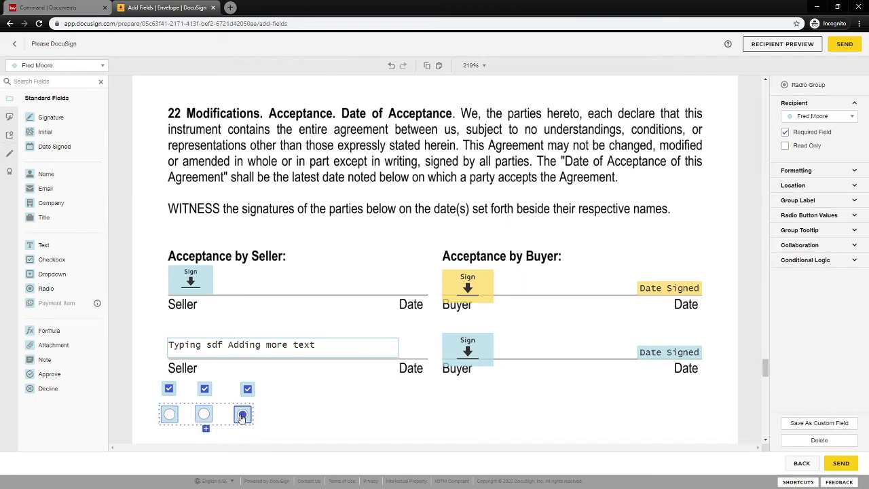
{"action": "left_click", "coordinate": [307, 411]}
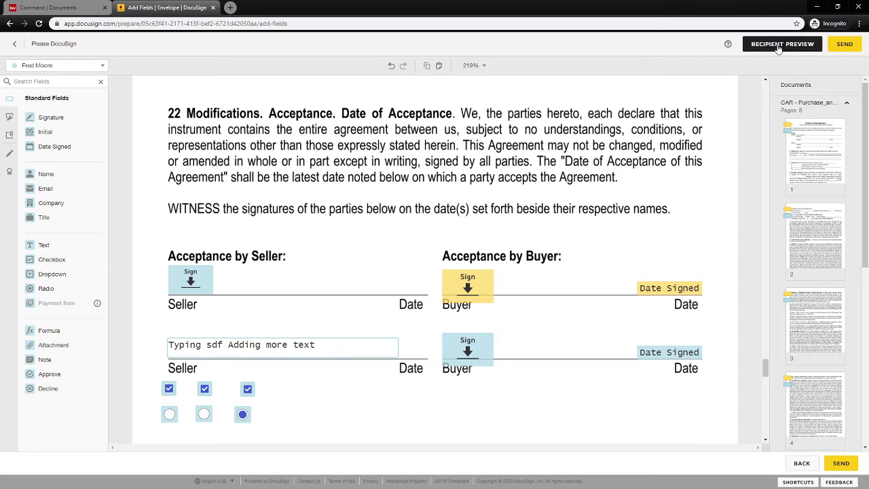
- Preview the envelope in tablet and mobile layouts as the other buyer, returning to desktop
{"action": "left_click", "coordinate": [780, 45]}
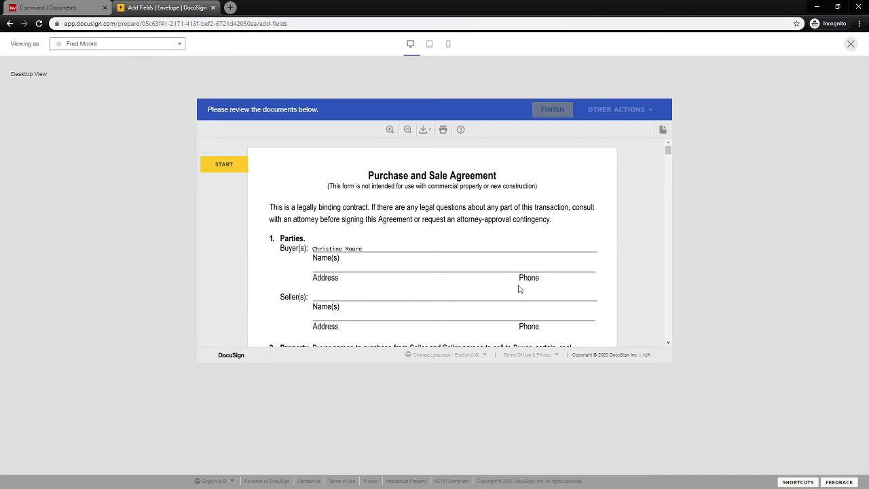
{"action": "left_click", "coordinate": [429, 44]}
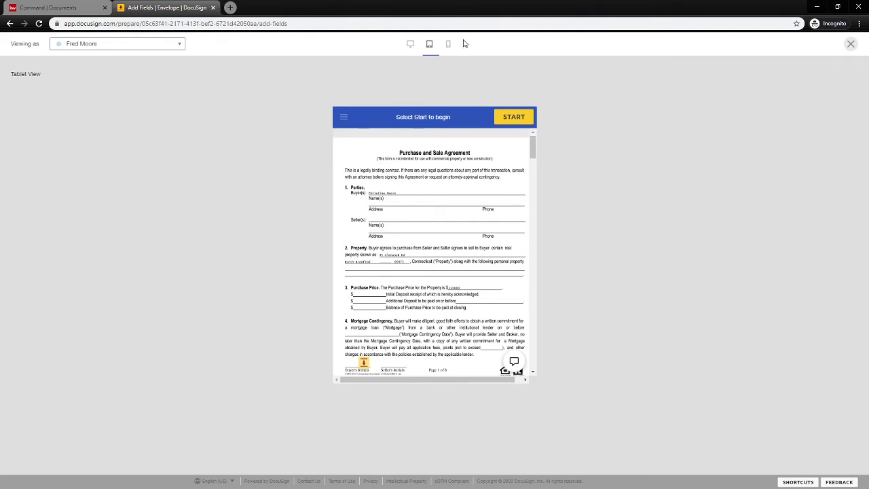
{"action": "left_click", "coordinate": [449, 46]}
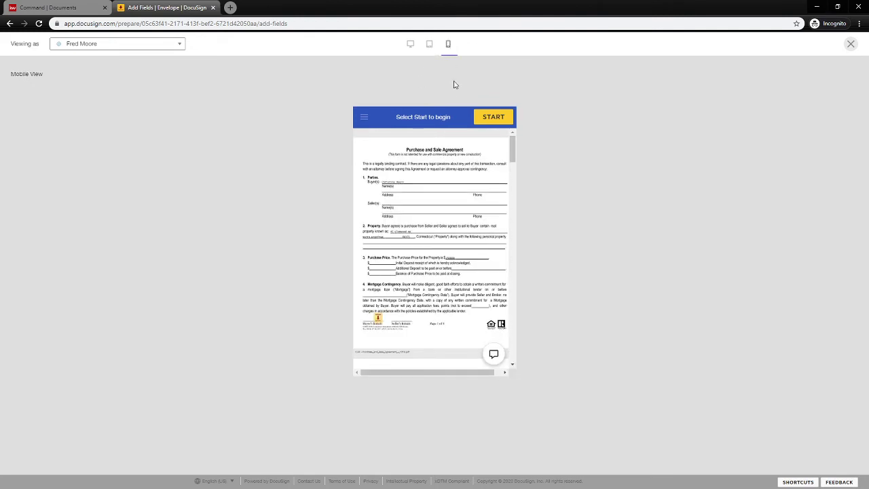
{"action": "left_click", "coordinate": [89, 48]}
{"action": "left_click", "coordinate": [98, 61]}
{"action": "left_click", "coordinate": [428, 49]}
{"action": "left_click", "coordinate": [410, 46]}
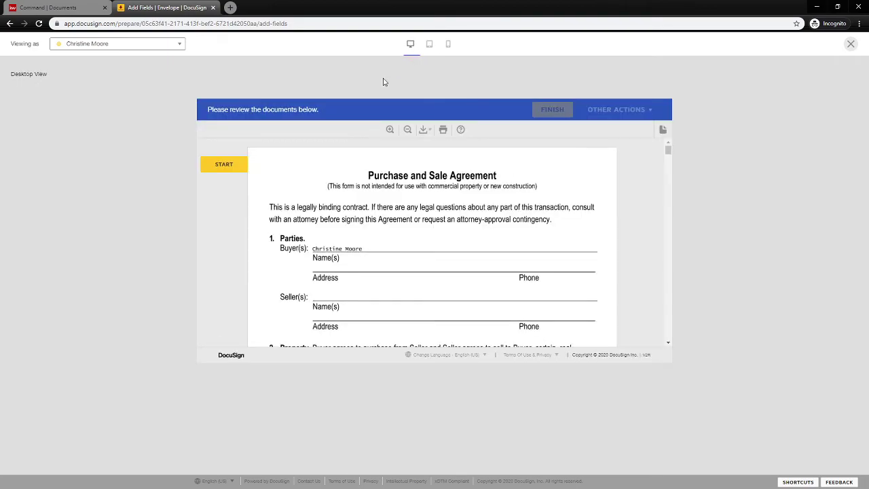
- Run the signing walkthrough, apply initials on pages 1 through 6, then exit the preview
{"action": "left_click", "coordinate": [219, 167]}
{"action": "left_click", "coordinate": [276, 241]}
{"action": "left_click", "coordinate": [279, 241]}
{"action": "left_click", "coordinate": [279, 238]}
{"action": "left_click", "coordinate": [280, 239]}
{"action": "left_click", "coordinate": [280, 241]}
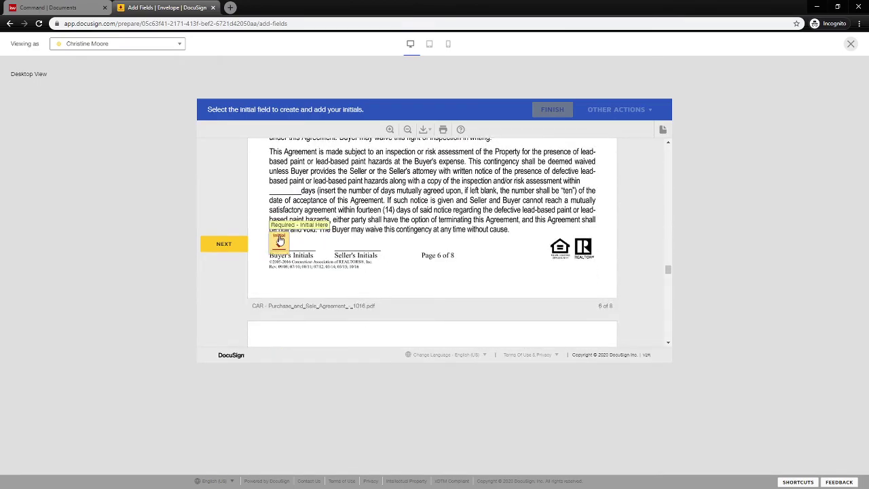
{"action": "left_click", "coordinate": [279, 241]}
{"action": "scroll", "coordinate": [280, 241], "scroll_direction": "up", "scroll_amount": 8}
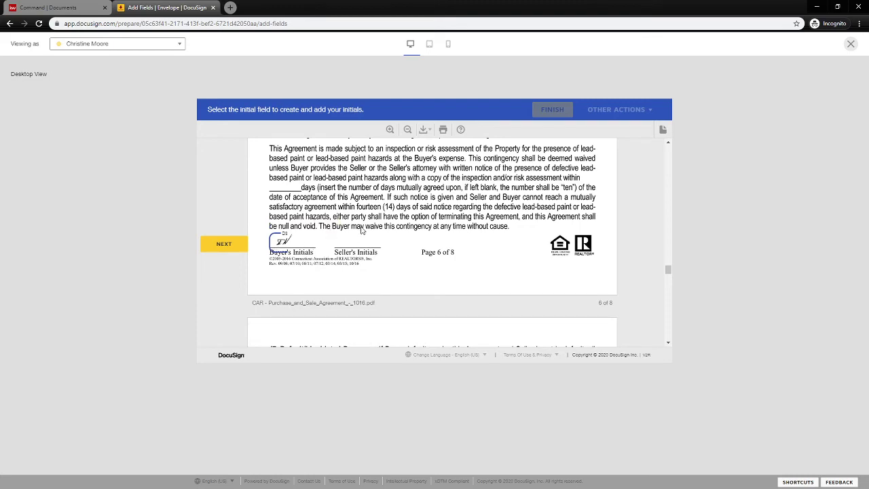
{"action": "scroll", "coordinate": [347, 243], "scroll_direction": "up", "scroll_amount": 6}
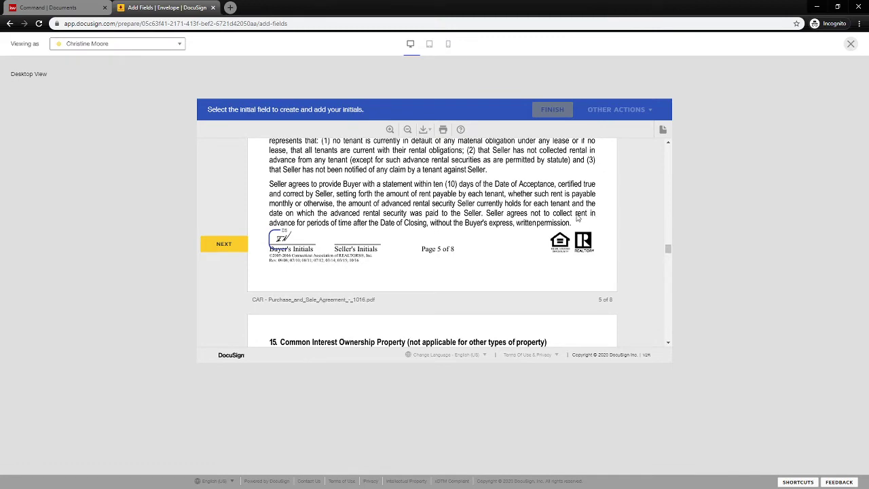
{"action": "left_click", "coordinate": [847, 45]}
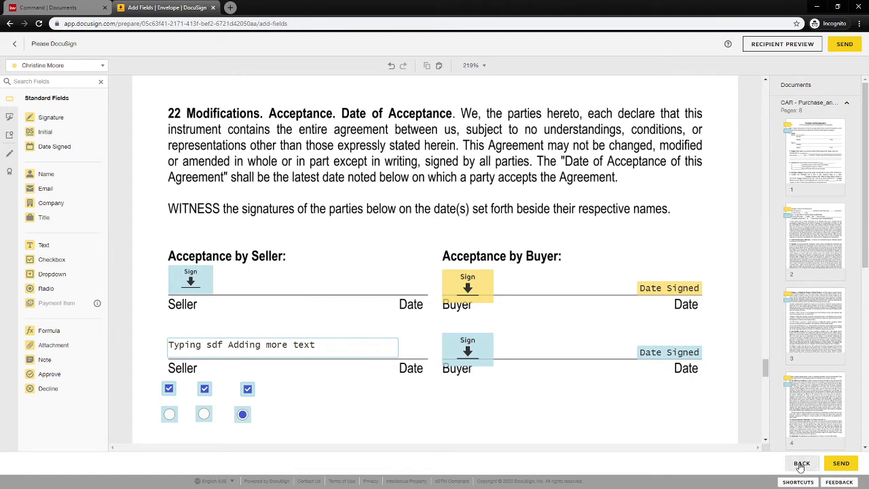
- Leave the field editor and return from the Purchase & Sale - Glenwood envelope to the room's Envelopes list
{"action": "left_click", "coordinate": [15, 46]}
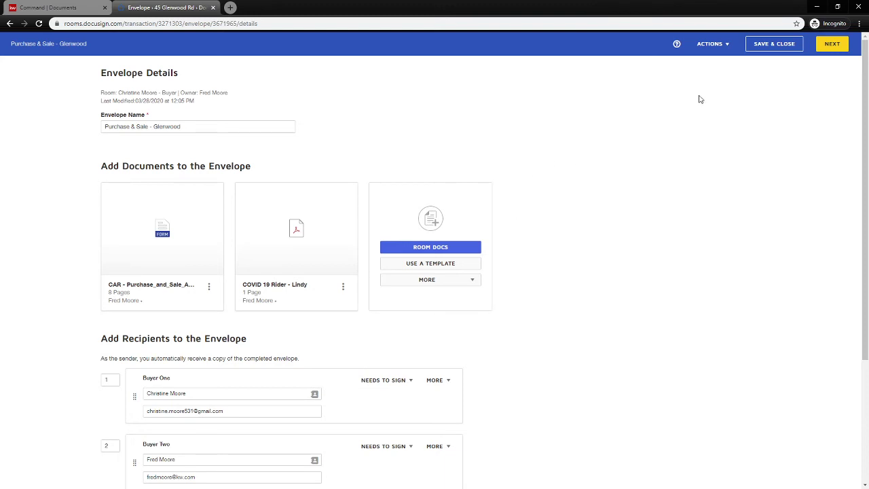
{"action": "left_click", "coordinate": [778, 49]}
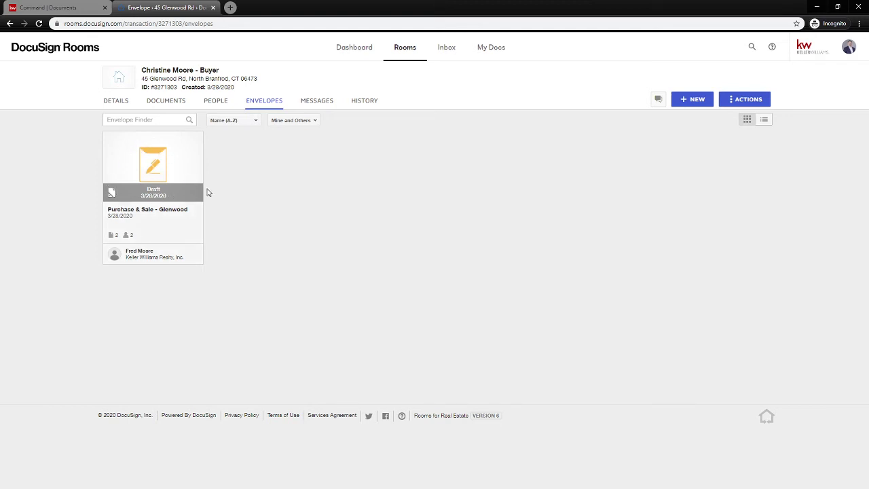
- Open the room's documents to show the purchase agreement and COVID 19 Rider
{"action": "left_click", "coordinate": [165, 103]}
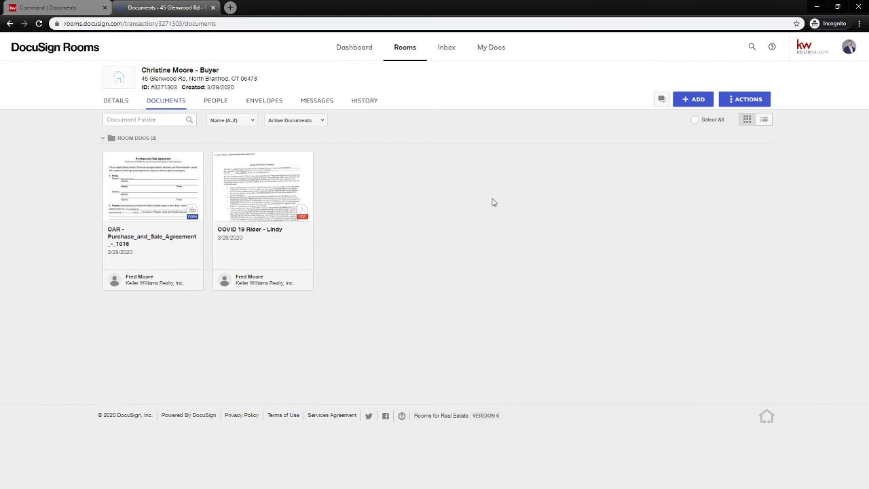
- Select both room documents and open the email-sharing form, then cancel it unsent
{"action": "left_click", "coordinate": [219, 160]}
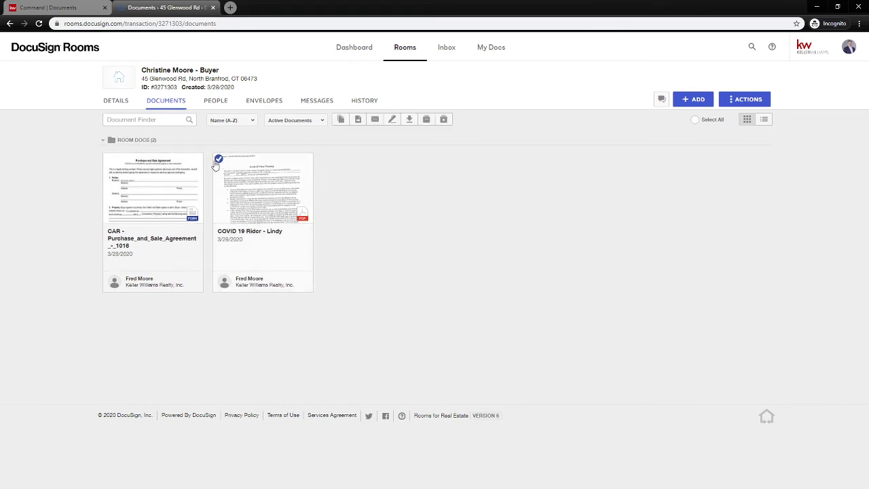
{"action": "left_click", "coordinate": [109, 159]}
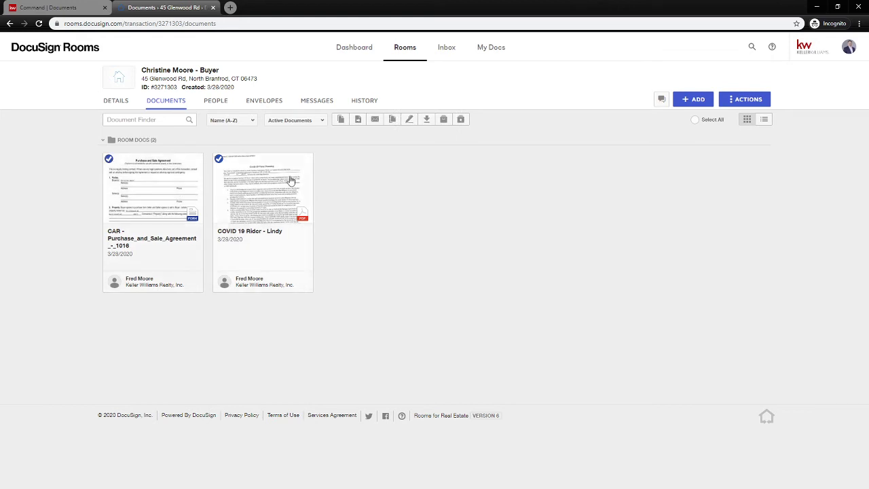
{"action": "left_click", "coordinate": [374, 121]}
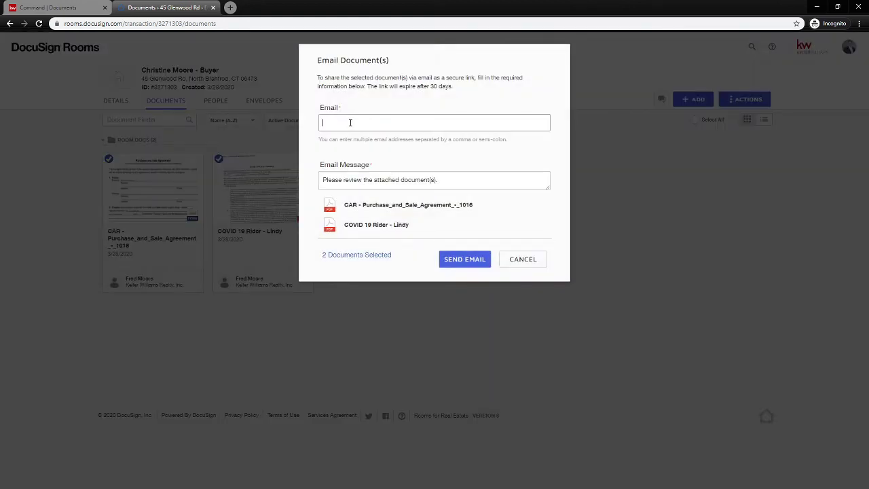
{"action": "left_click", "coordinate": [531, 264]}
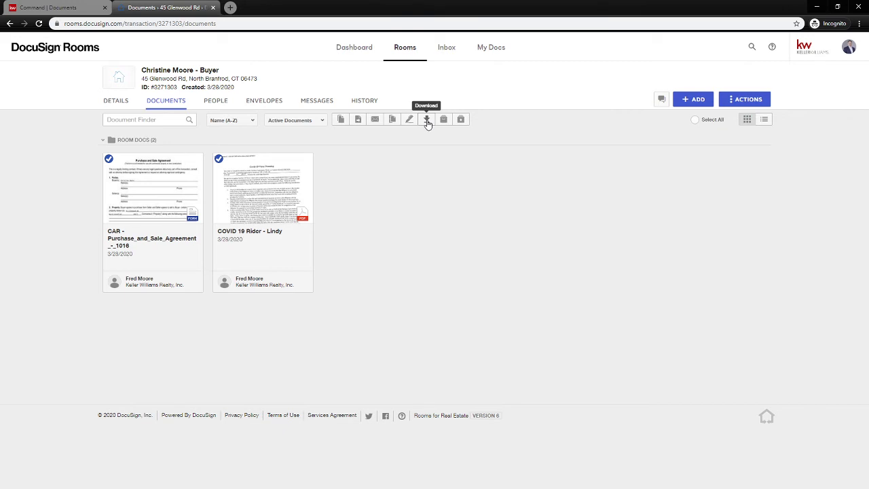
- Deselect the CAR agreement and COVID 19 Rider cards and return to KW Command's documents page
{"action": "left_click", "coordinate": [218, 159]}
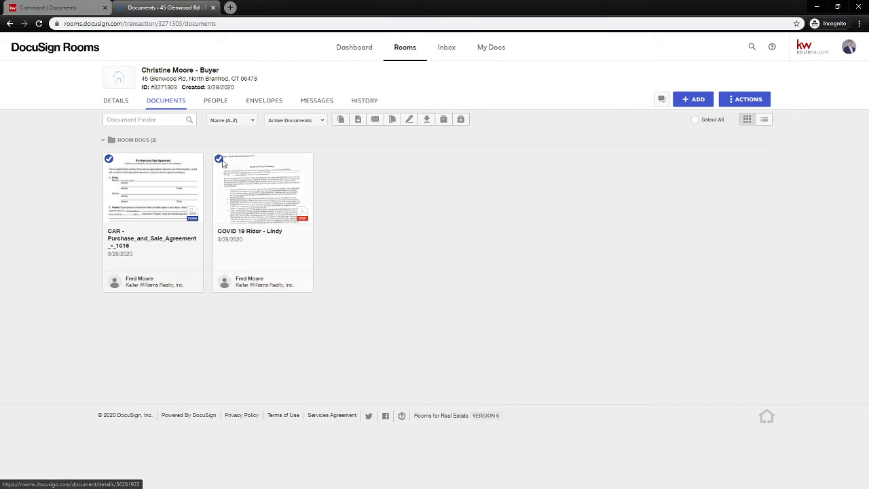
{"action": "left_click", "coordinate": [109, 159]}
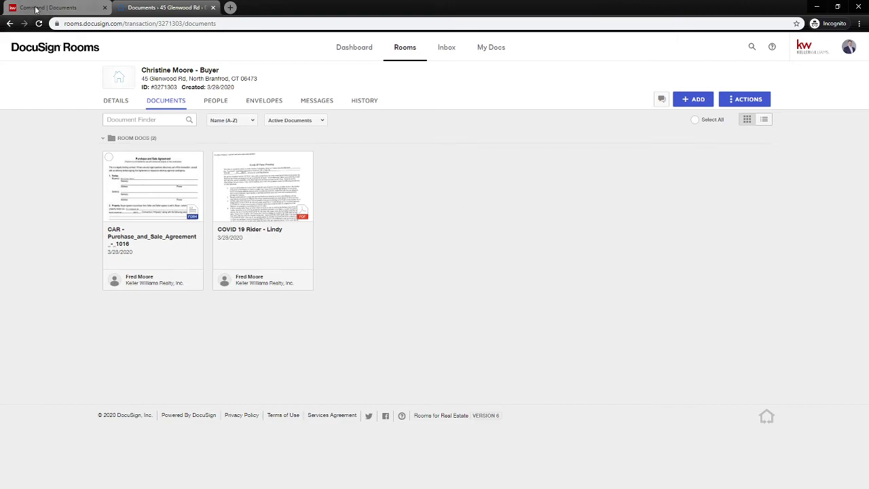
{"action": "left_click", "coordinate": [36, 9]}
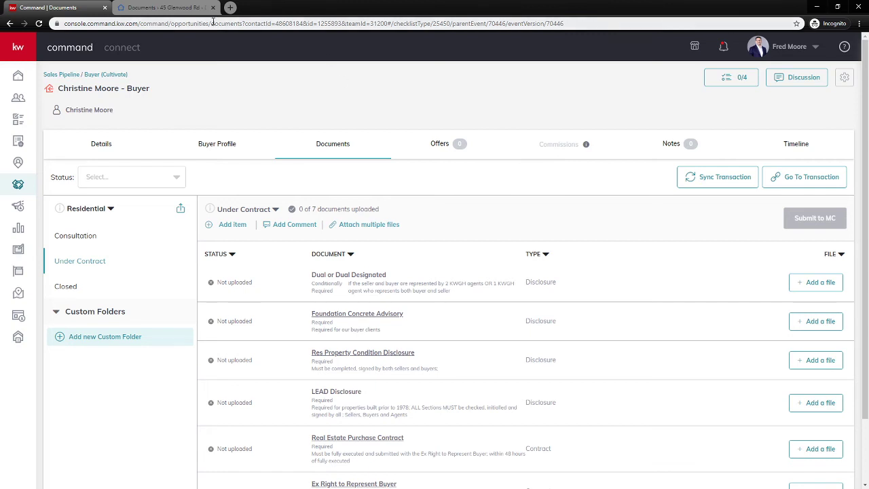
- Switch to DocuSign and back to the buyer's Under Contract checklist showing 0 of 7 uploaded
{"action": "left_click", "coordinate": [166, 8]}
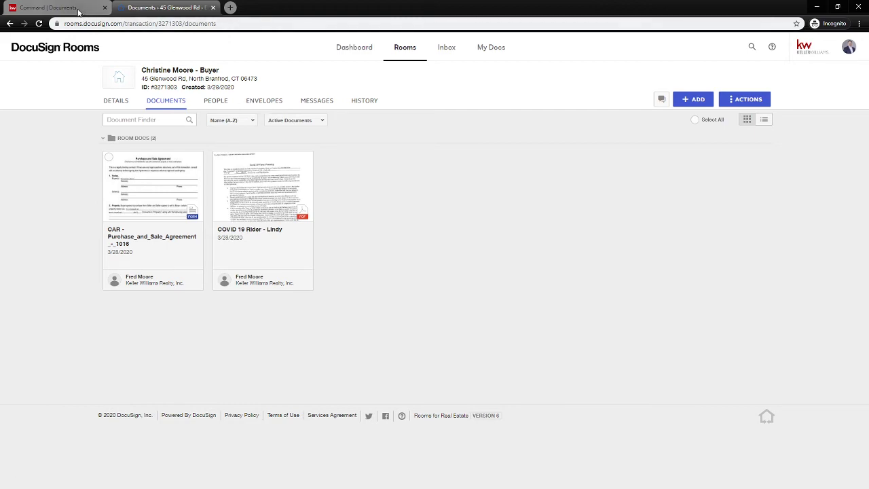
{"action": "left_click", "coordinate": [57, 7]}
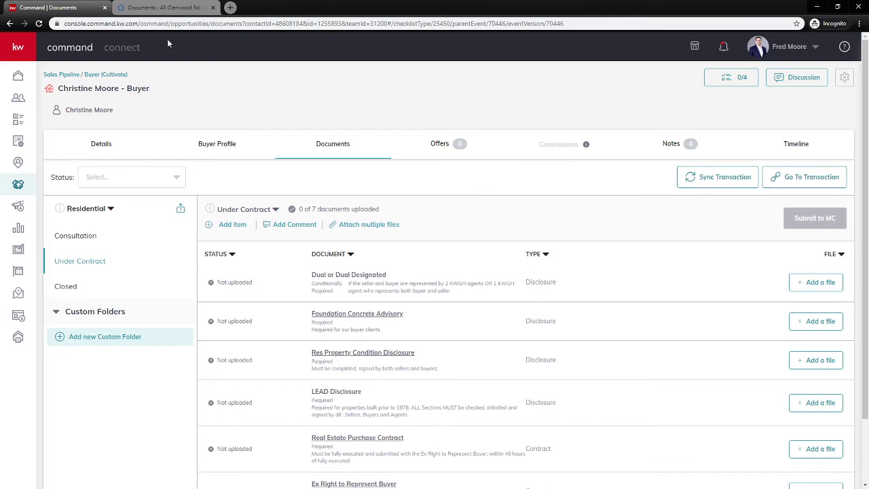
{"action": "scroll", "coordinate": [747, 214], "scroll_direction": "down", "scroll_amount": 1}
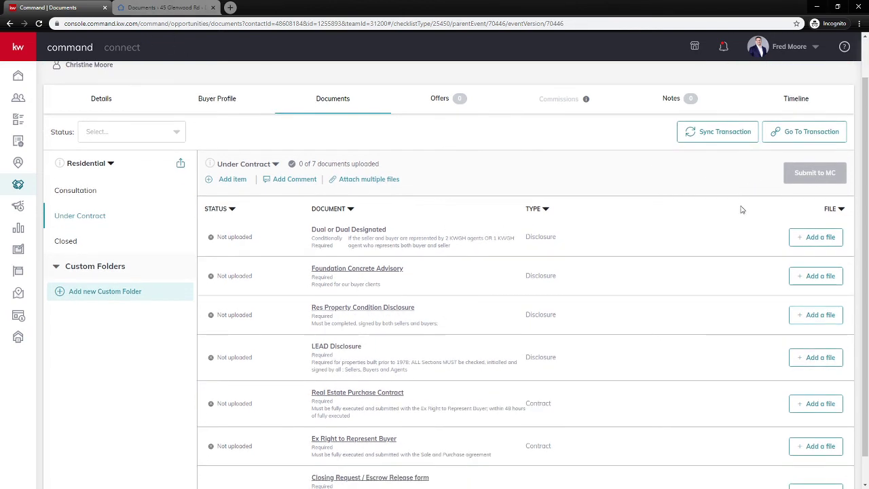
- Attach COVID 19 Rider - Lindy.pdf from DocuSign to the Dual or Dual Designated item
{"action": "left_click", "coordinate": [818, 239]}
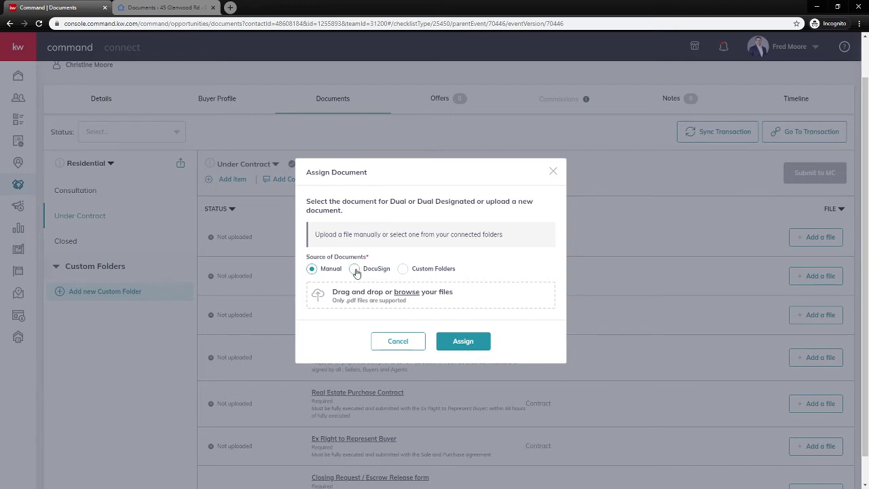
{"action": "left_click", "coordinate": [355, 270]}
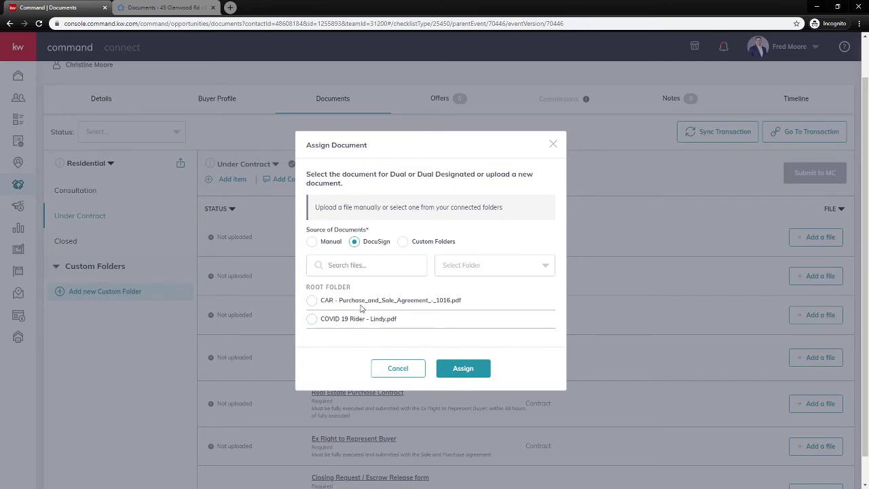
{"action": "left_click", "coordinate": [311, 319]}
{"action": "left_click", "coordinate": [473, 368]}
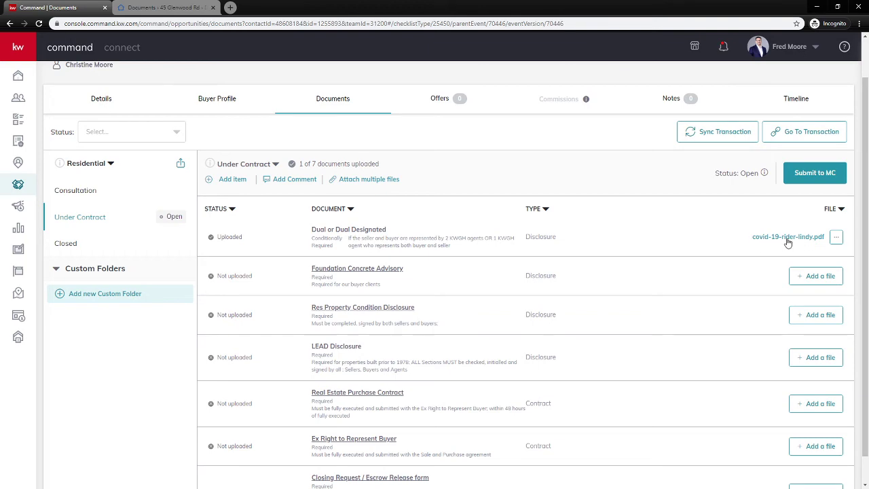
{"action": "left_click", "coordinate": [787, 237]}
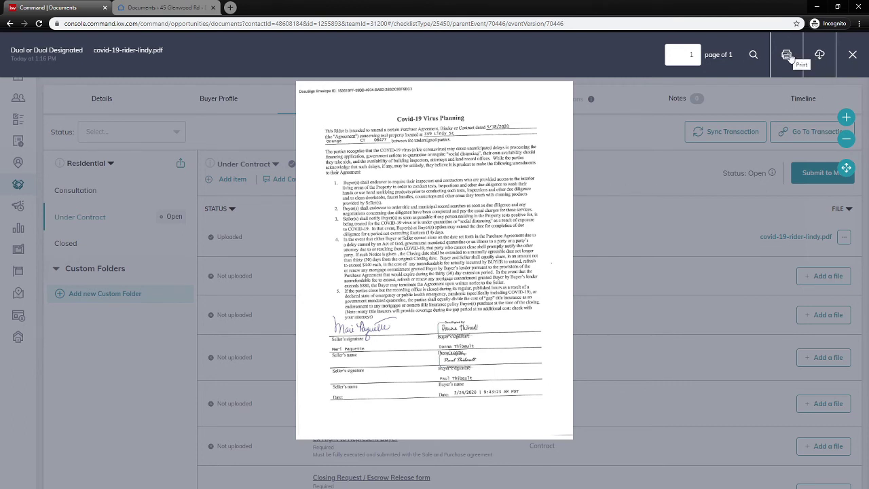
{"action": "left_click", "coordinate": [851, 55]}
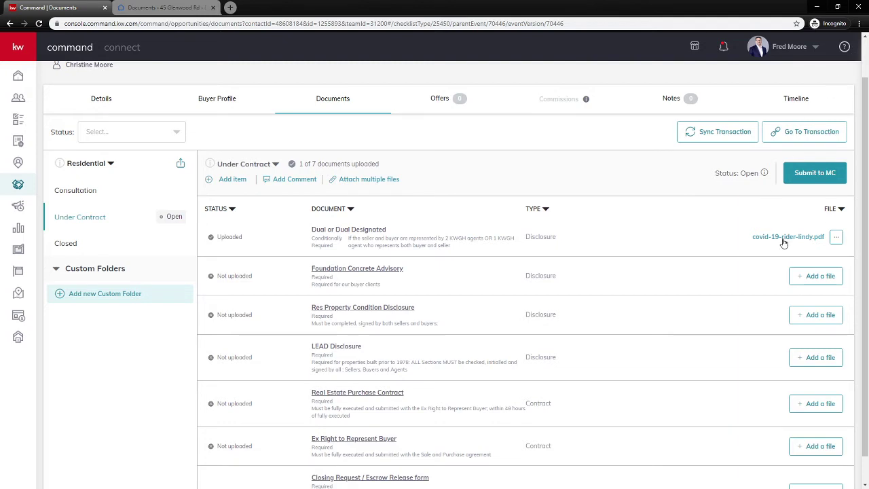
{"action": "left_click", "coordinate": [836, 238]}
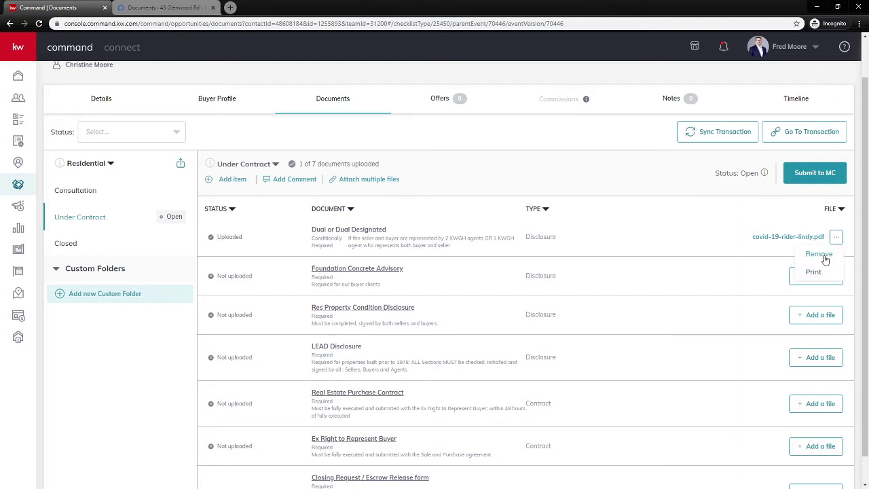
{"action": "left_click", "coordinate": [819, 253]}
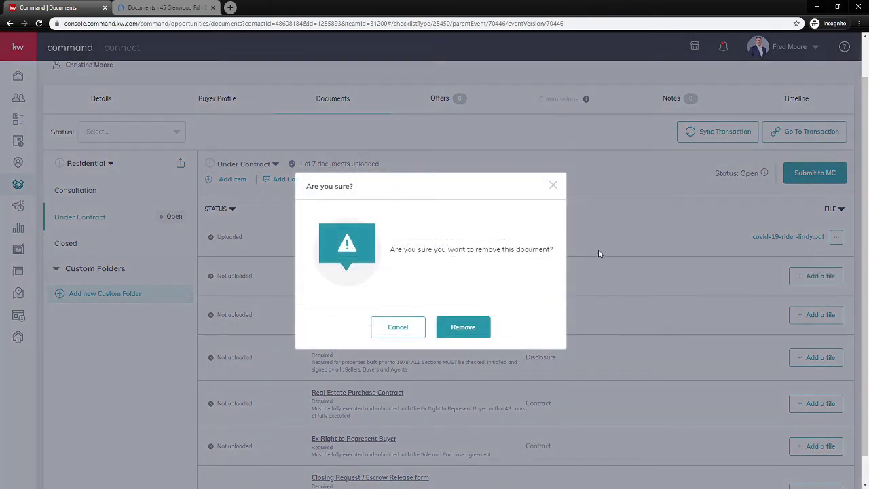
{"action": "left_click", "coordinate": [553, 185]}
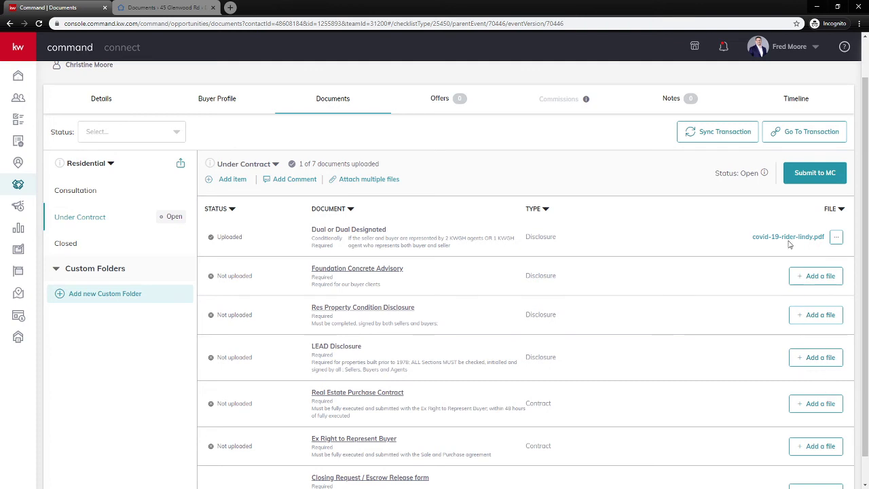
{"action": "left_click", "coordinate": [370, 181]}
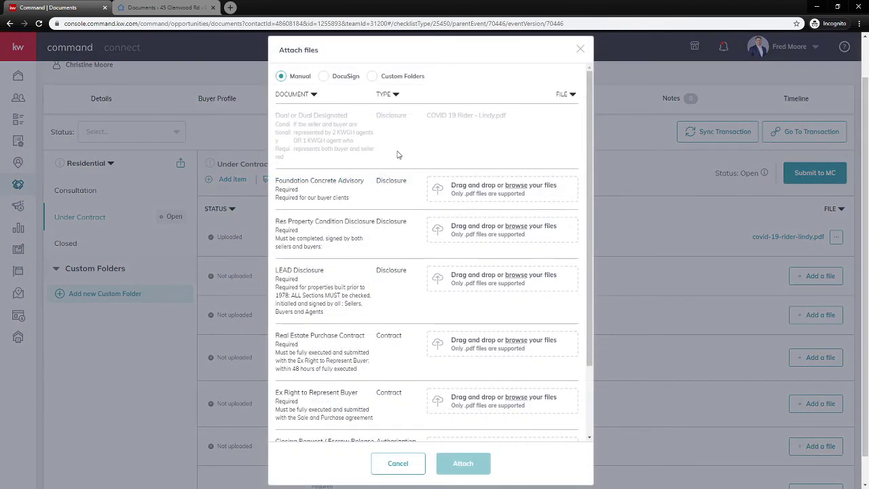
{"action": "left_click", "coordinate": [324, 77]}
{"action": "left_click", "coordinate": [479, 189]}
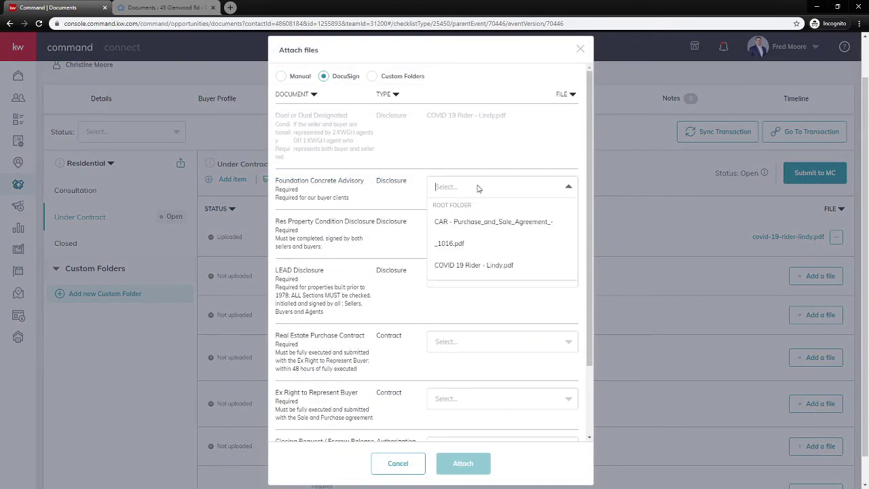
{"action": "left_click", "coordinate": [457, 263]}
{"action": "left_click", "coordinate": [464, 230]}
{"action": "left_click", "coordinate": [456, 283]}
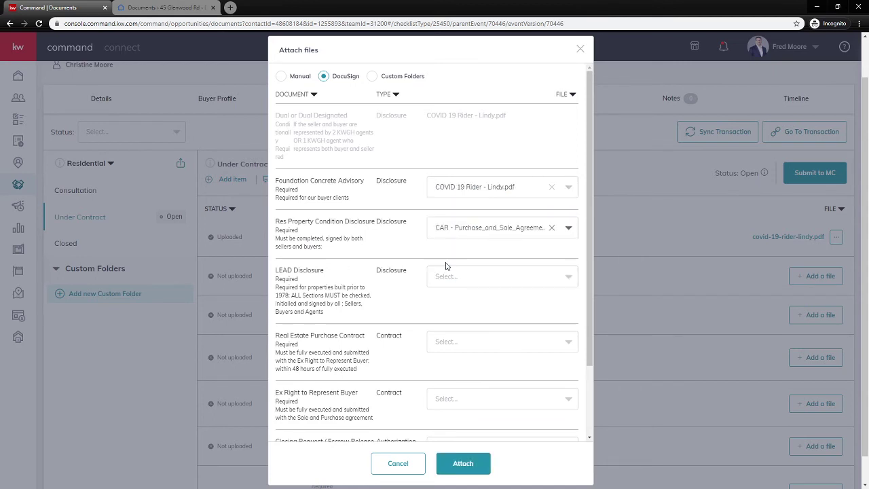
{"action": "left_click", "coordinate": [455, 276]}
{"action": "left_click", "coordinate": [459, 320]}
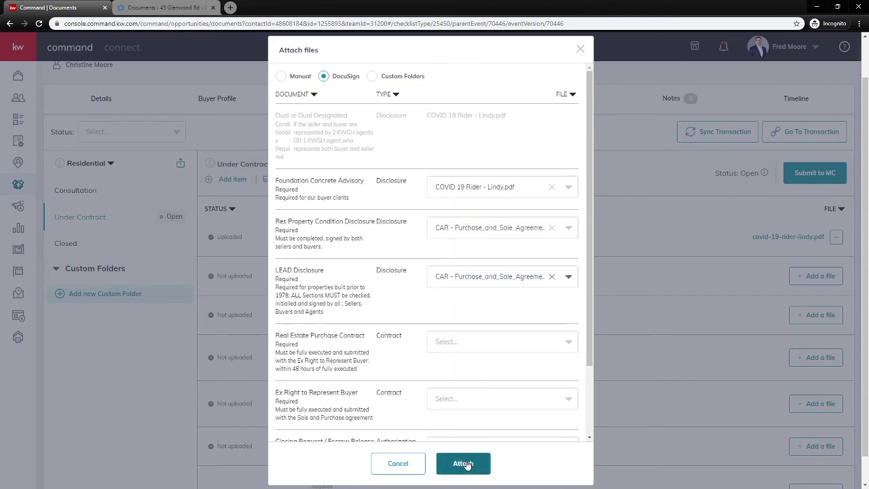
{"action": "left_click", "coordinate": [405, 464]}
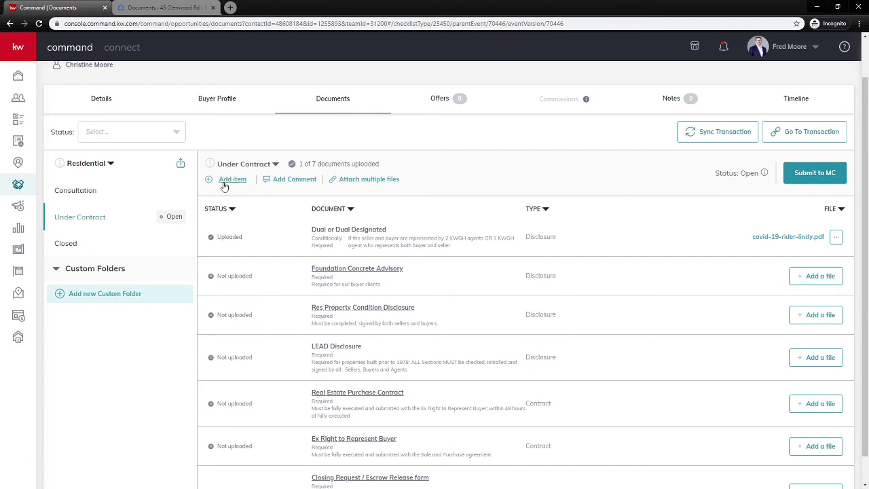
{"action": "scroll", "coordinate": [376, 257], "scroll_direction": "down", "scroll_amount": 1}
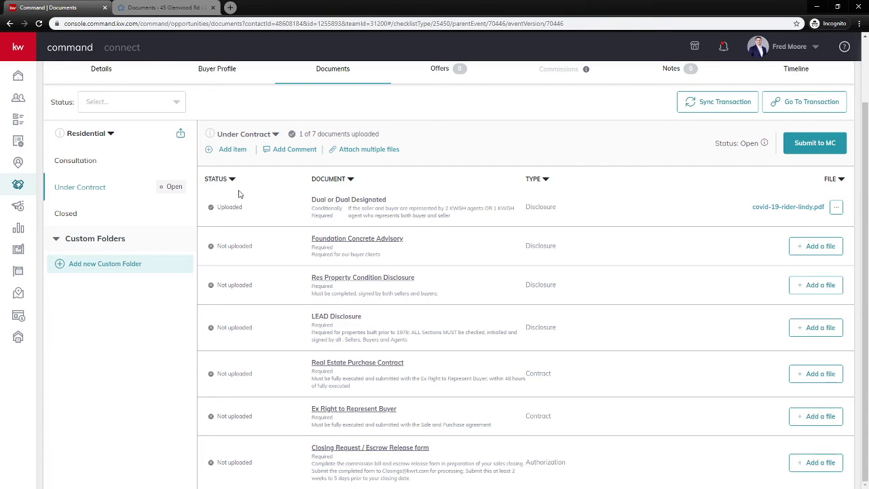
{"action": "left_click", "coordinate": [231, 150]}
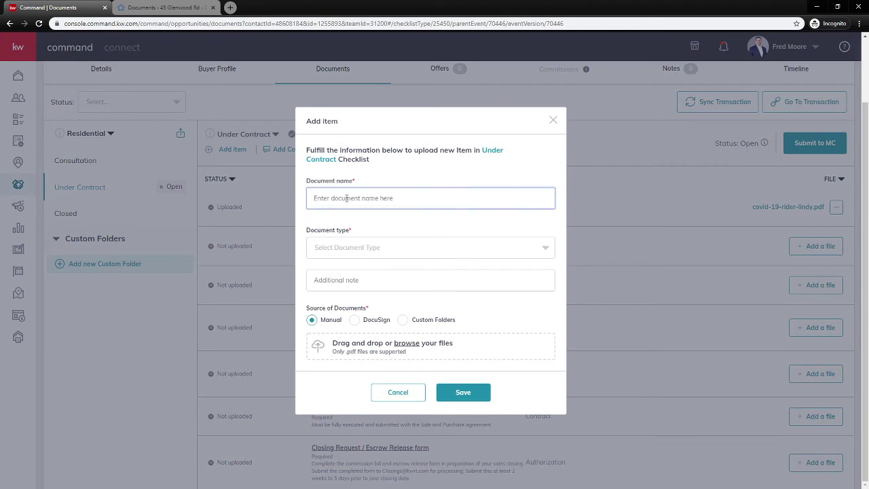
{"action": "left_click", "coordinate": [344, 247]}
{"action": "scroll", "coordinate": [363, 288], "scroll_direction": "down", "scroll_amount": 1}
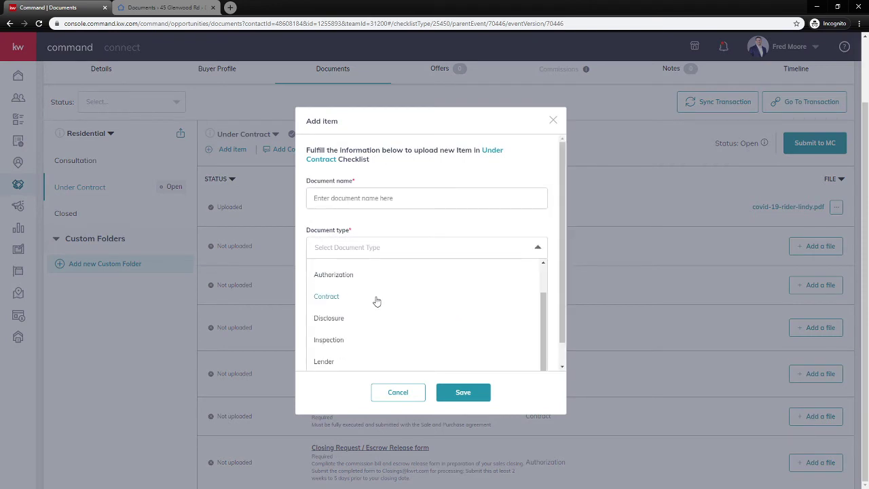
{"action": "scroll", "coordinate": [555, 273], "scroll_direction": "down", "scroll_amount": 1}
{"action": "left_click", "coordinate": [553, 271]}
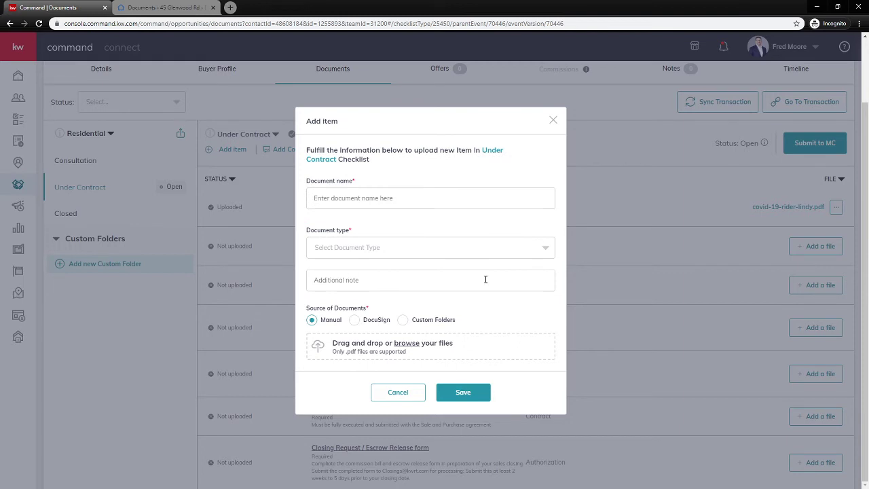
{"action": "left_click", "coordinate": [329, 284]}
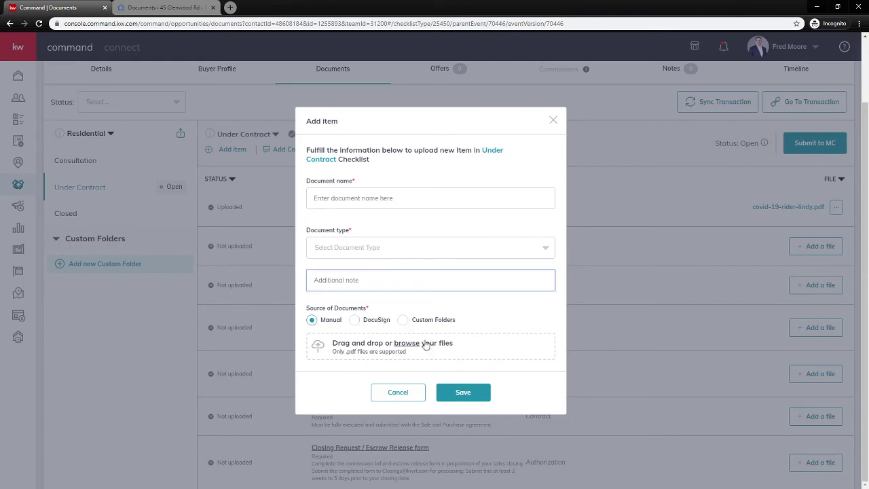
{"action": "left_click", "coordinate": [398, 392]}
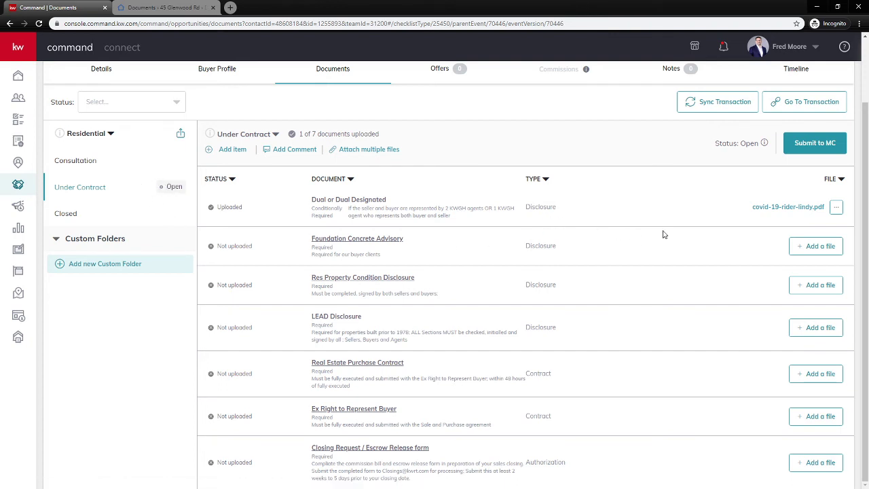
{"action": "left_click", "coordinate": [836, 208]}
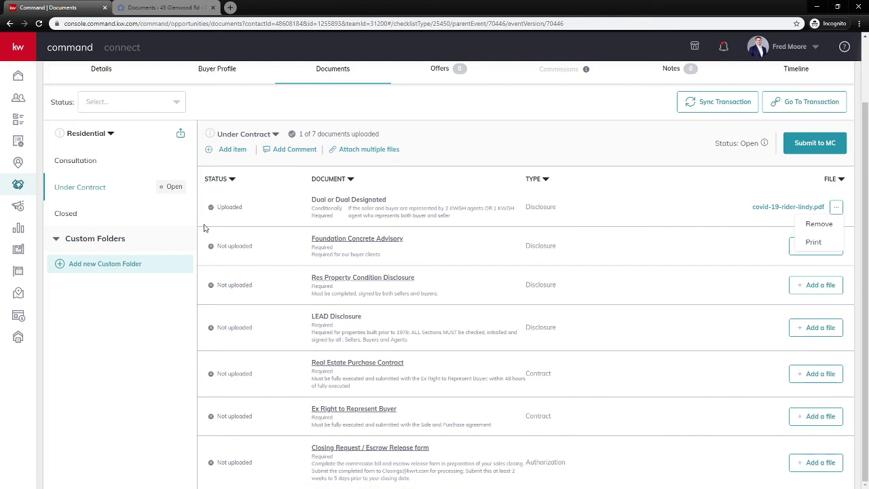
{"action": "scroll", "coordinate": [370, 247], "scroll_direction": "up", "scroll_amount": 1}
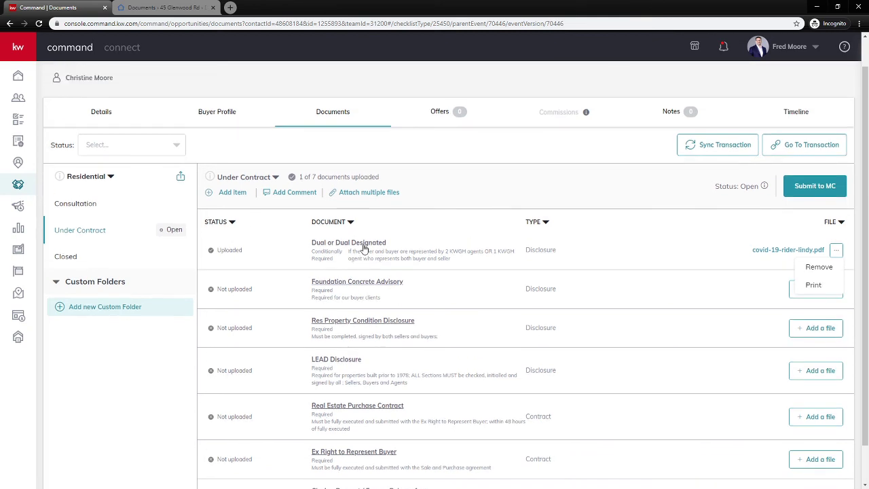
{"action": "scroll", "coordinate": [449, 173], "scroll_direction": "up", "scroll_amount": 1}
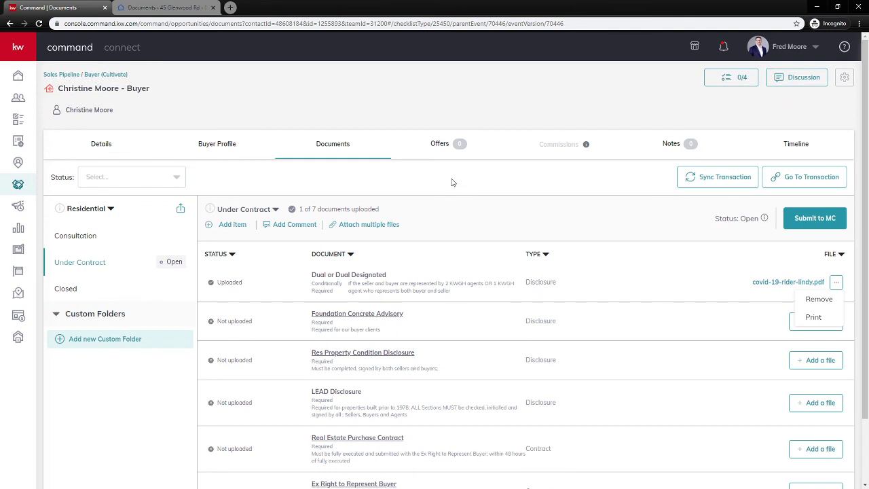
- Create a new offer named Initial Offer from the buyer's Offers page
{"action": "left_click", "coordinate": [438, 145]}
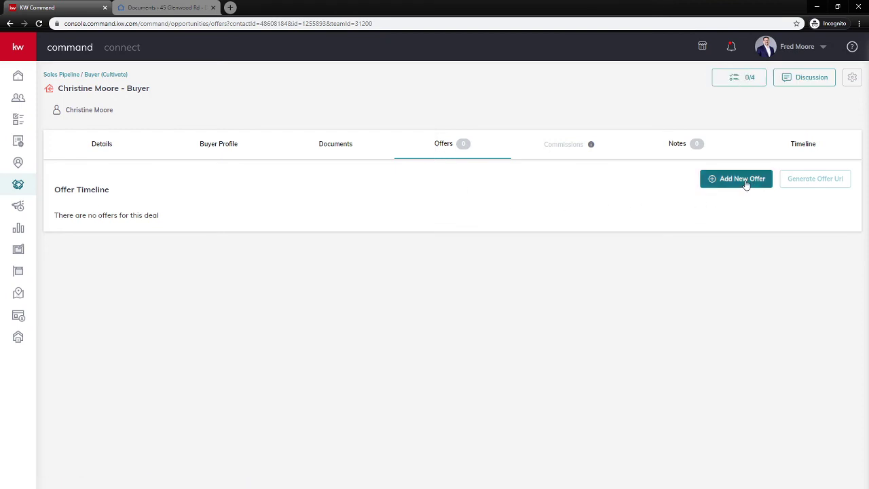
{"action": "left_click", "coordinate": [745, 179]}
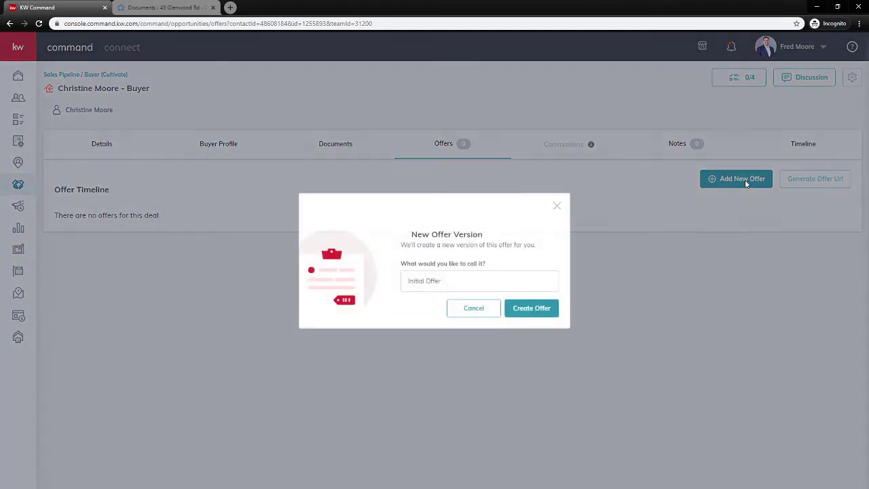
{"action": "left_click", "coordinate": [467, 280]}
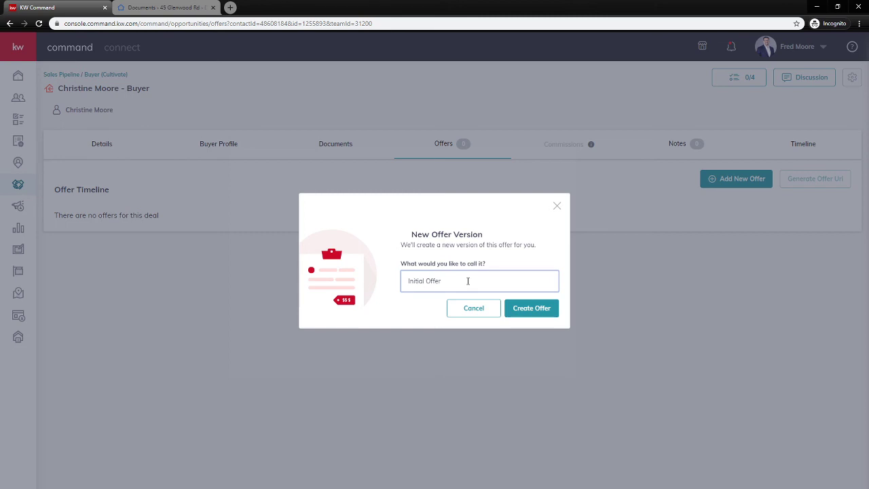
{"action": "left_click", "coordinate": [546, 317]}
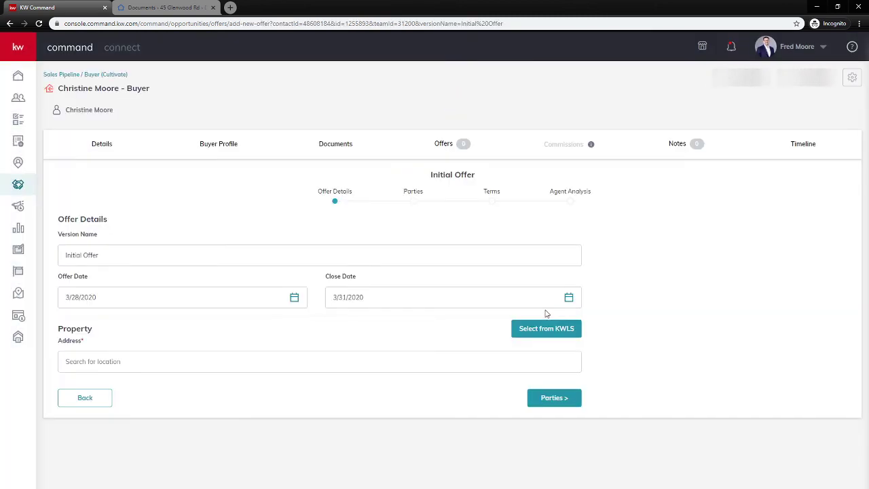
{"action": "left_click", "coordinate": [143, 262]}
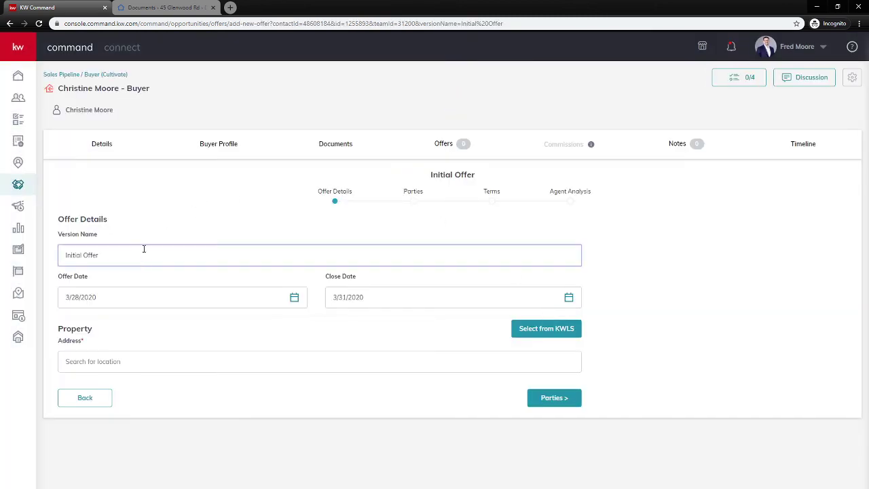
- Set the offer's close date to May 22, 2020
{"action": "left_click", "coordinate": [111, 298]}
{"action": "left_click", "coordinate": [376, 298]}
{"action": "left_click", "coordinate": [453, 324]}
{"action": "left_click", "coordinate": [453, 324]}
{"action": "left_click", "coordinate": [435, 408]}
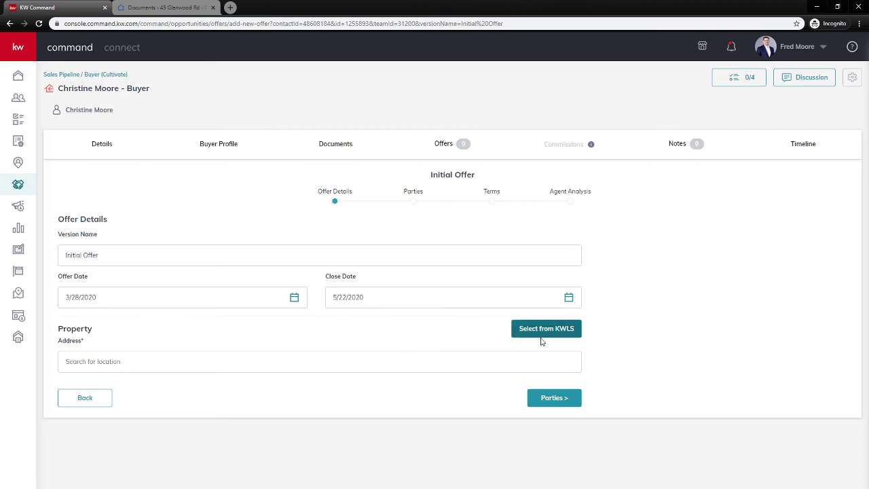
{"action": "left_click", "coordinate": [222, 364]}
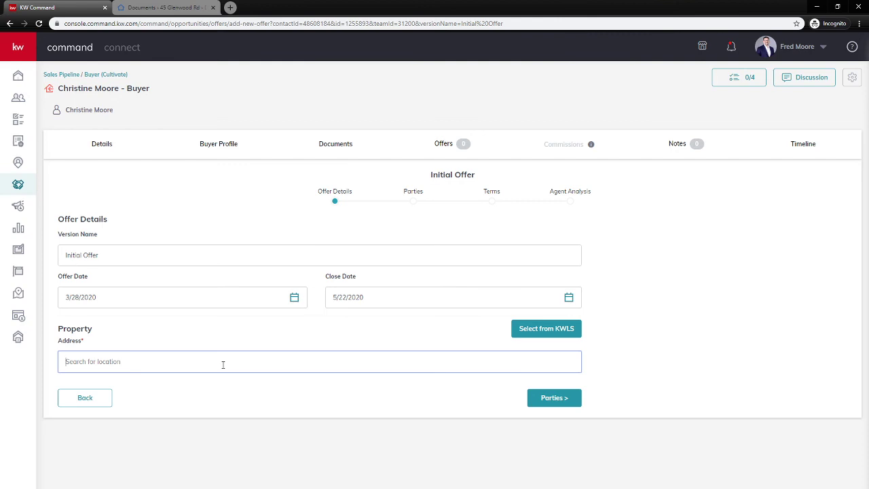
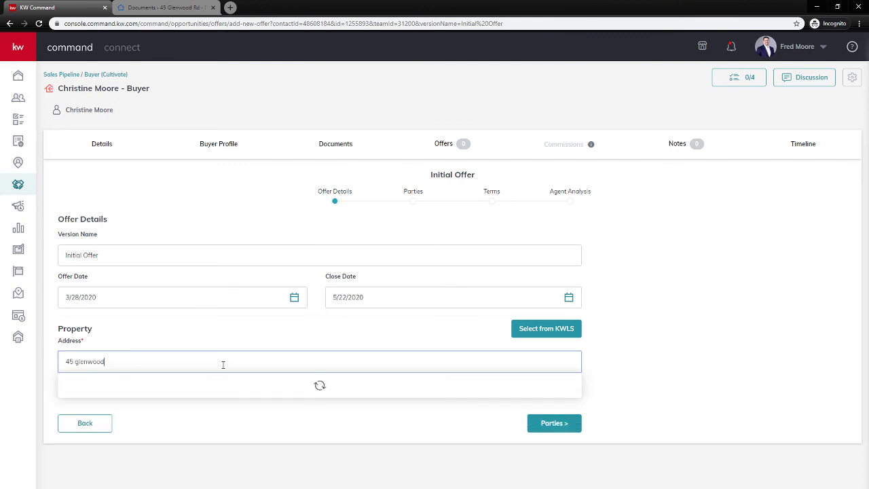
{"action": "left_click", "coordinate": [140, 392]}
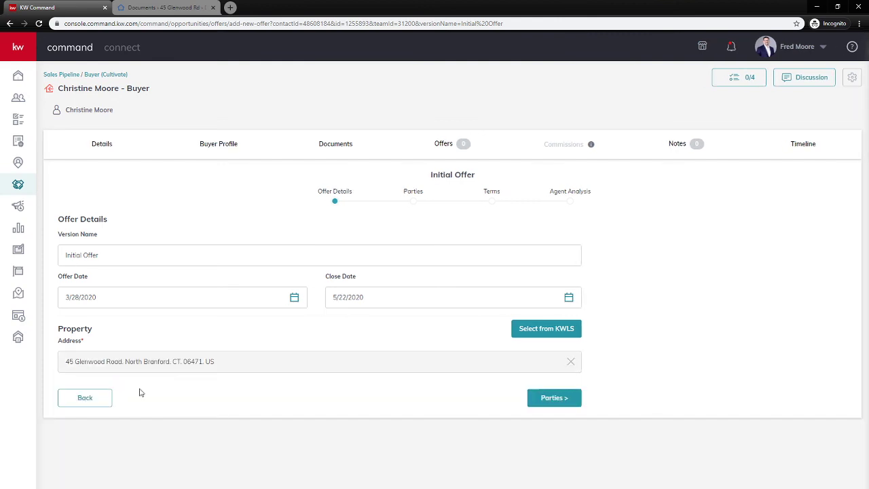
{"action": "left_click", "coordinate": [555, 399]}
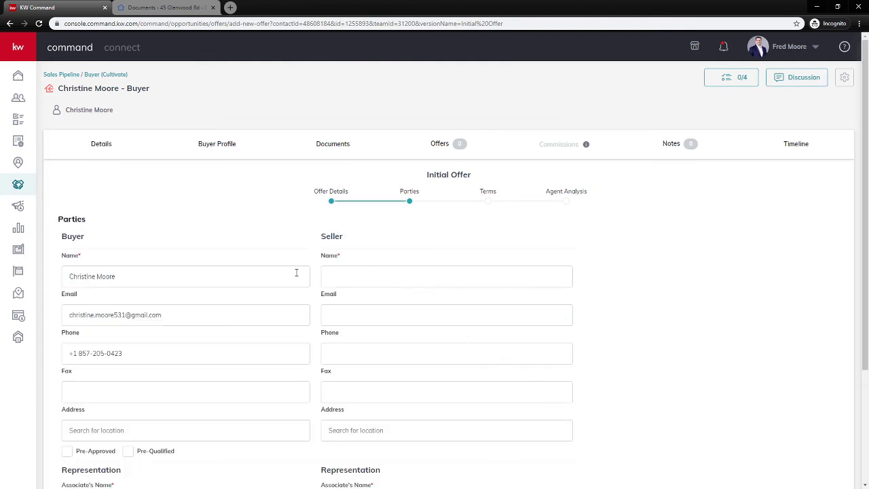
- Enter 'Sellers Name' as the seller and 'Listing Agent' as the seller's representing associate
{"action": "scroll", "coordinate": [296, 272], "scroll_direction": "down", "scroll_amount": 1}
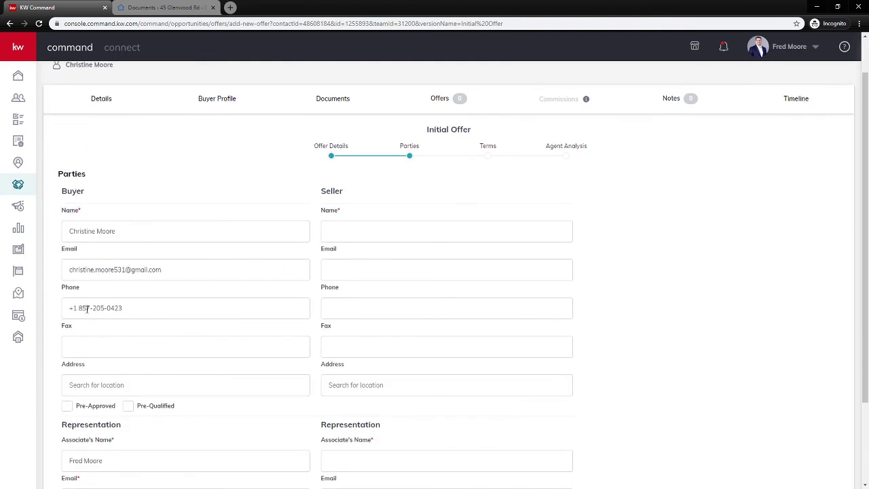
{"action": "scroll", "coordinate": [88, 308], "scroll_direction": "down", "scroll_amount": 3}
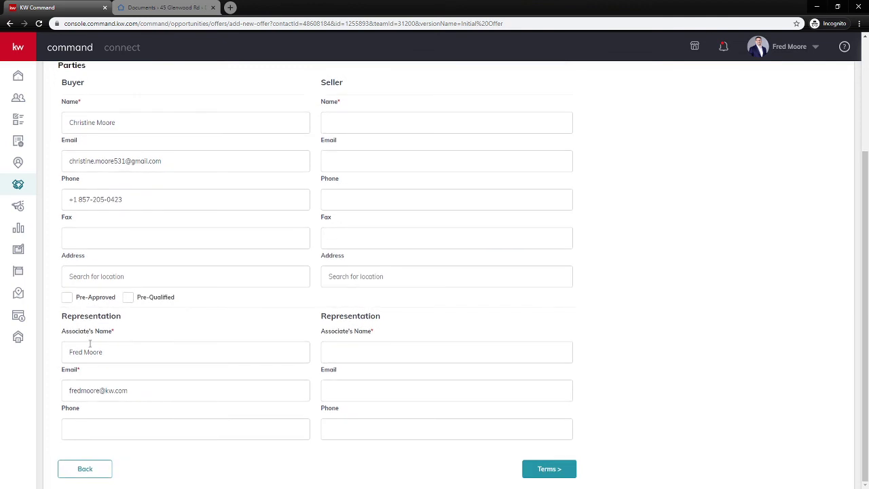
{"action": "scroll", "coordinate": [264, 333], "scroll_direction": "up", "scroll_amount": 2}
{"action": "scroll", "coordinate": [361, 214], "scroll_direction": "down", "scroll_amount": 1}
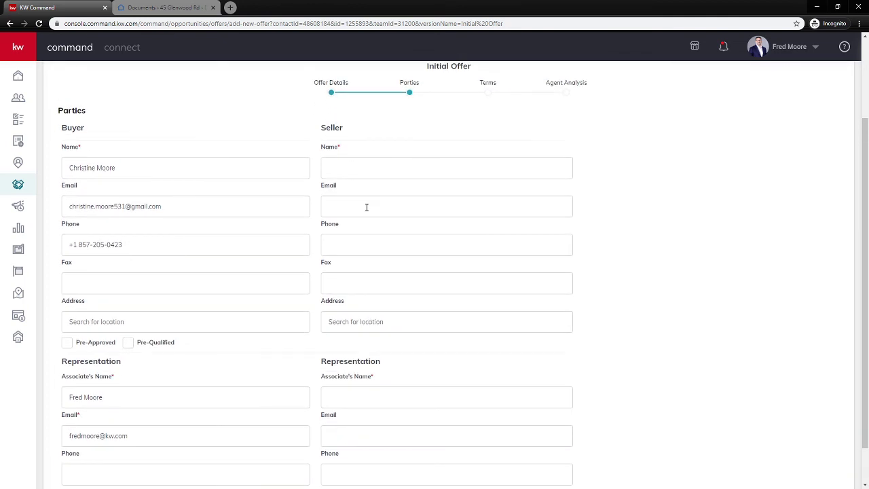
{"action": "left_click", "coordinate": [357, 167]}
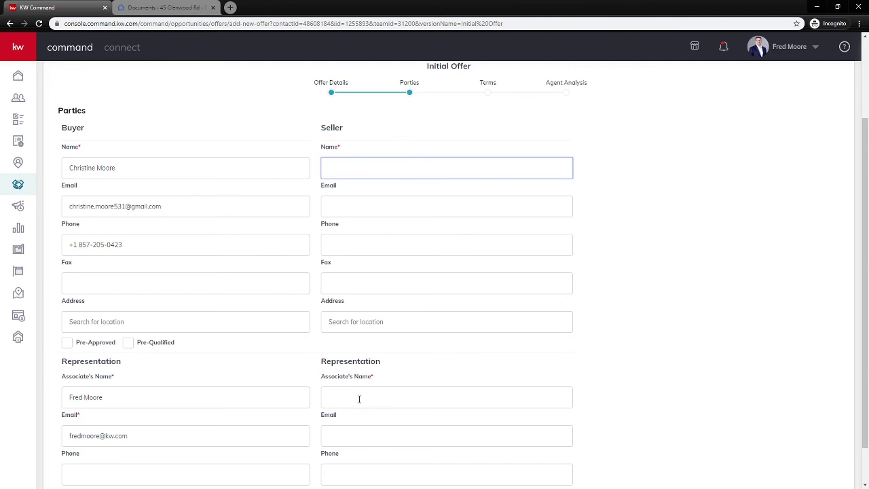
{"action": "type", "text": "Sellers Name"}
{"action": "left_click", "coordinate": [352, 399]}
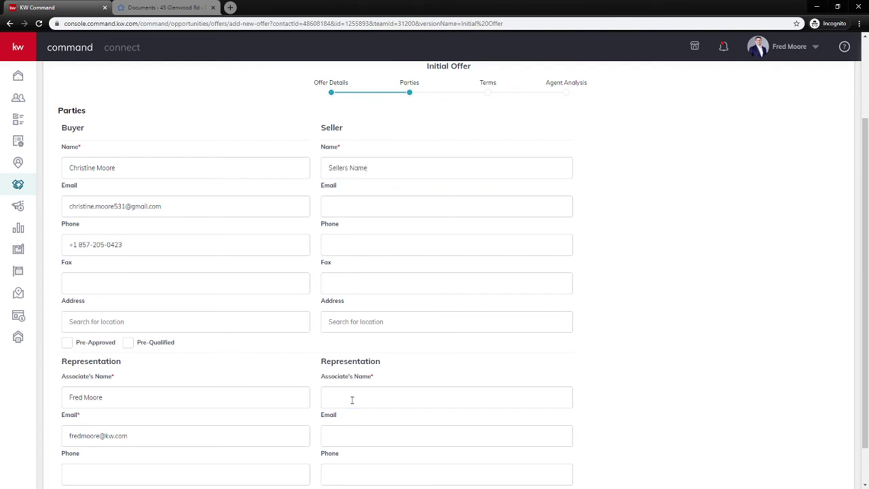
{"action": "type", "text": "Listing Agent"}
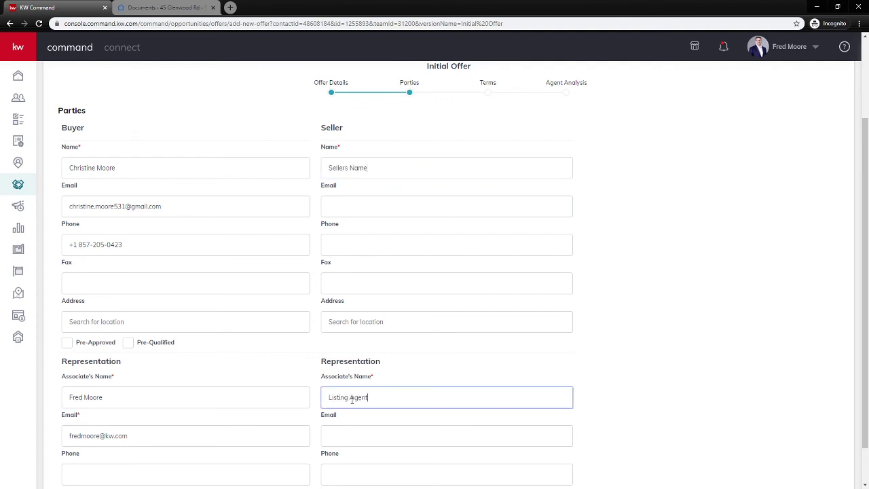
{"action": "left_click", "coordinate": [638, 353]}
{"action": "scroll", "coordinate": [622, 344], "scroll_direction": "down", "scroll_amount": 1}
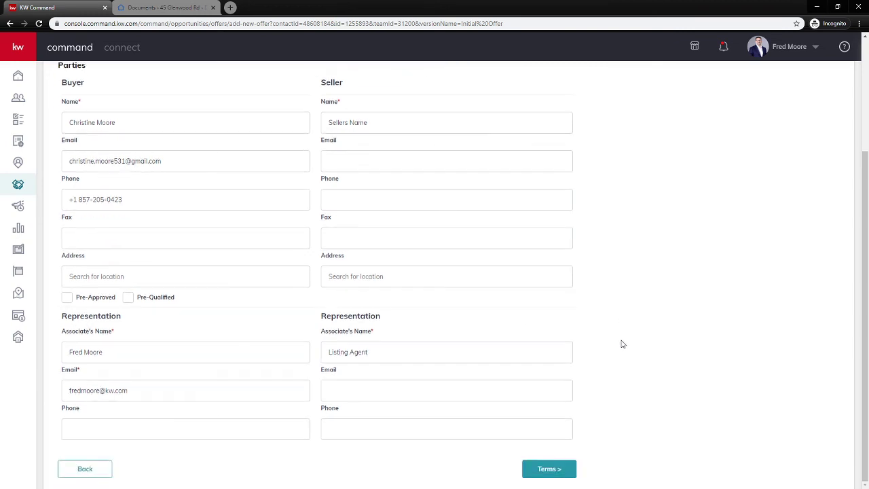
- Enter $50,000 cash and $200,000 financing for a calculated $250,000 sales price
{"action": "left_click", "coordinate": [561, 473]}
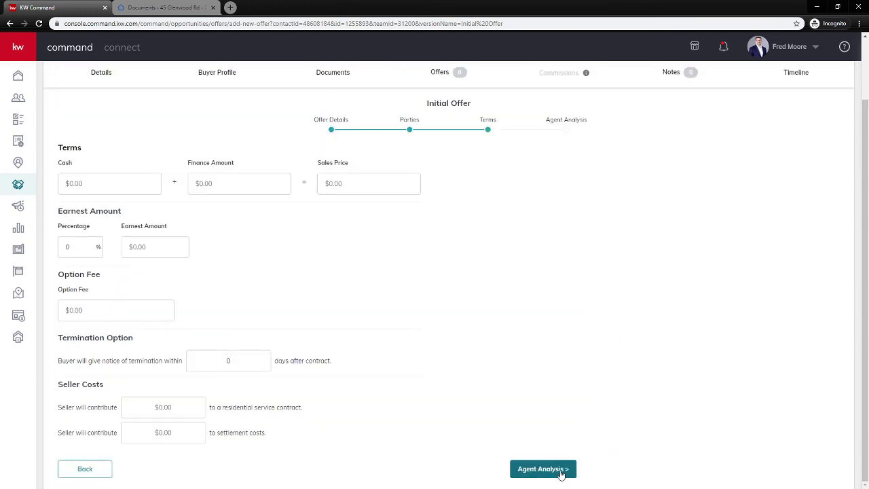
{"action": "left_click", "coordinate": [225, 183]}
{"action": "left_click", "coordinate": [354, 185]}
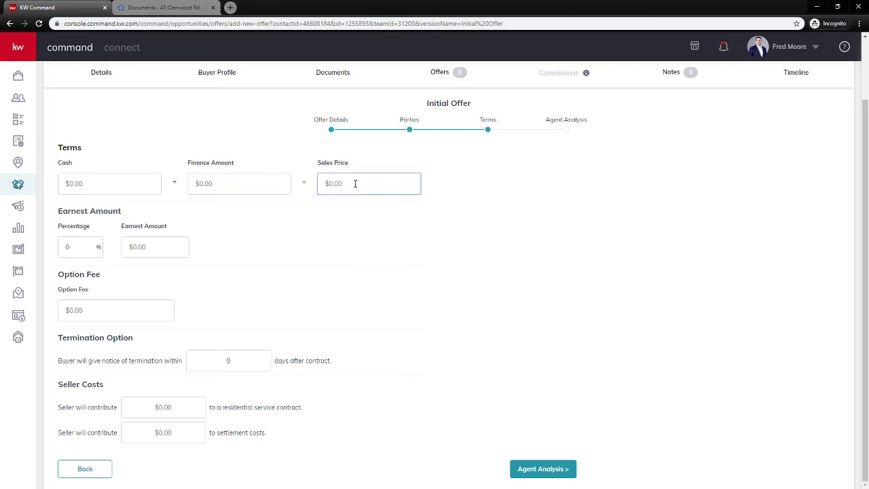
{"action": "left_click", "coordinate": [100, 184]}
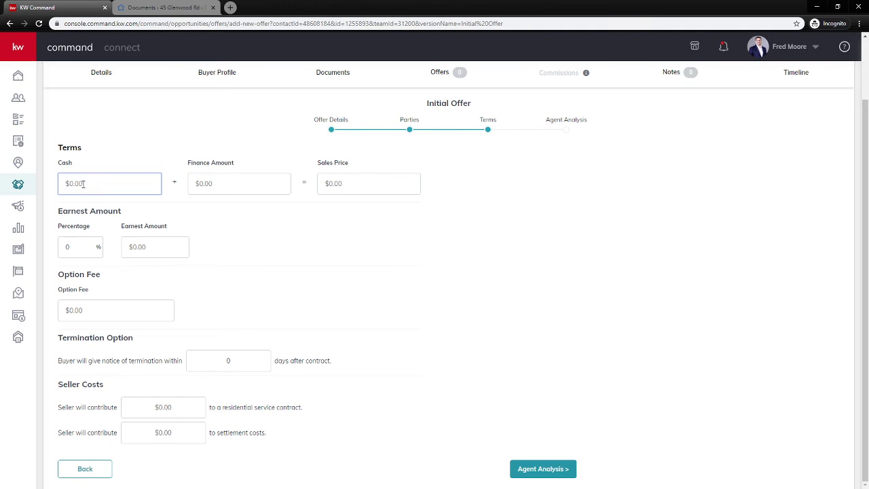
{"action": "type", "text": "500000"}
{"action": "key", "text": "Tab"}
{"action": "type", "text": "200000"}
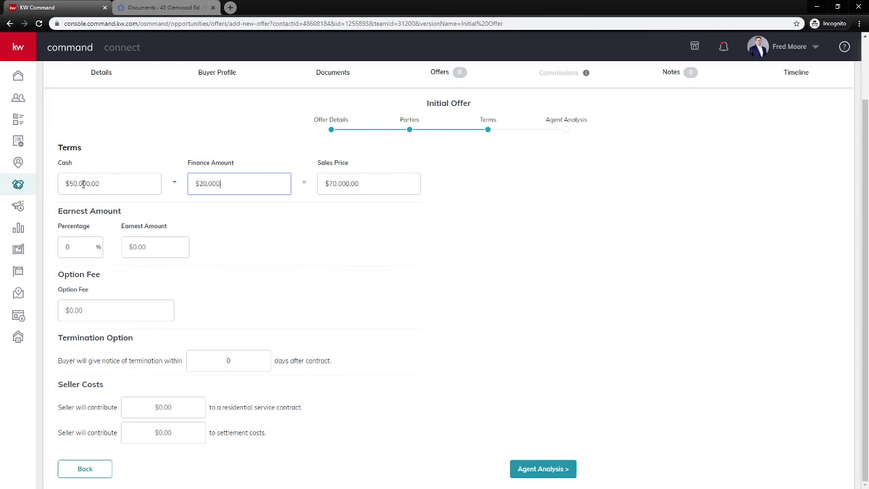
{"action": "key", "text": "Tab"}
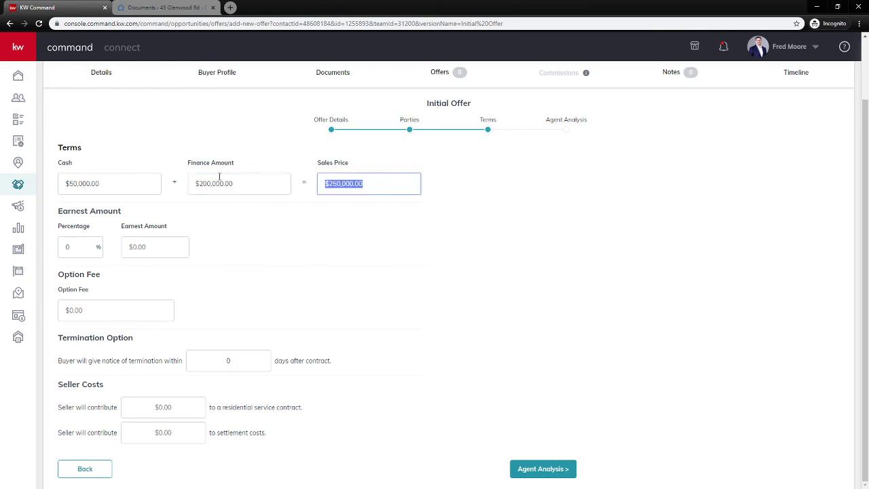
{"action": "left_click", "coordinate": [344, 183]}
{"action": "triple_click", "coordinate": [356, 183]}
{"action": "left_click", "coordinate": [216, 183]}
{"action": "left_click", "coordinate": [126, 186]}
- Set the earnest money to 1 percent, $3,500
{"action": "left_click", "coordinate": [261, 237]}
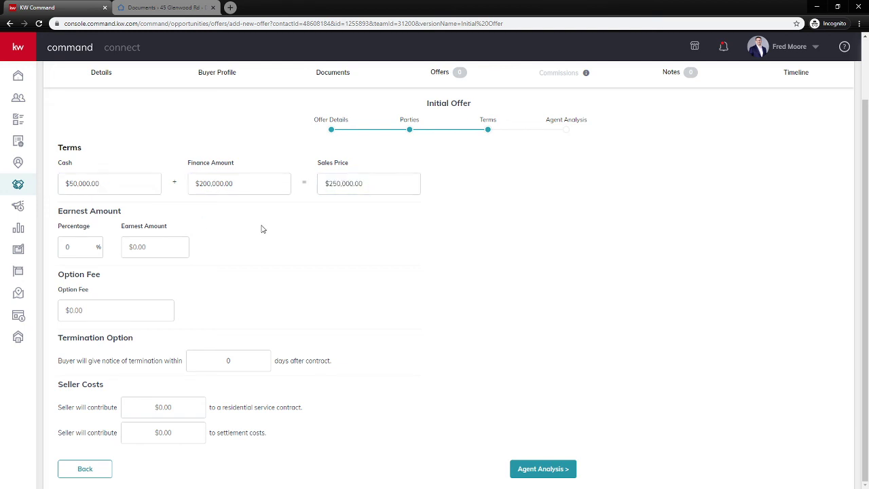
{"action": "double_click", "coordinate": [80, 247]}
{"action": "type", "text": "1"}
{"action": "key", "text": "Tab"}
{"action": "type", "text": "3500"}
{"action": "left_click", "coordinate": [169, 268]}
- Go through the Agent Analysis Pros, Cons and Summary boxes, then save the Initial Offer
{"action": "left_click", "coordinate": [547, 471]}
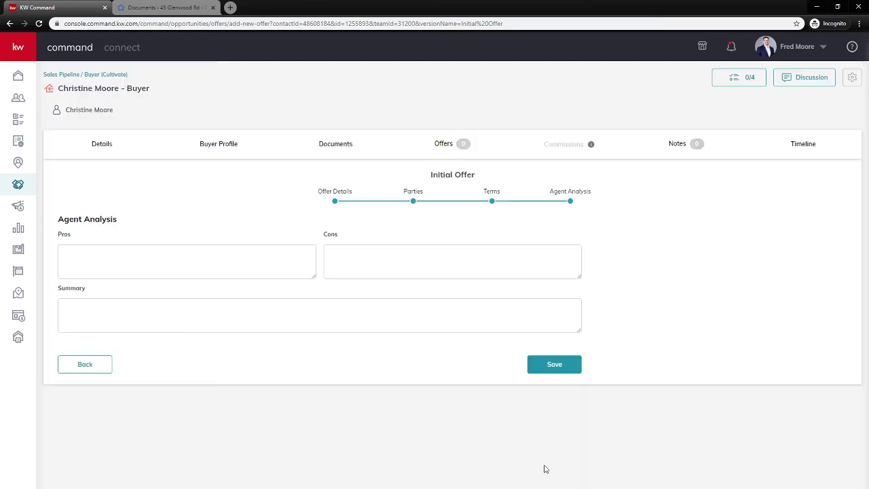
{"action": "left_click", "coordinate": [159, 265]}
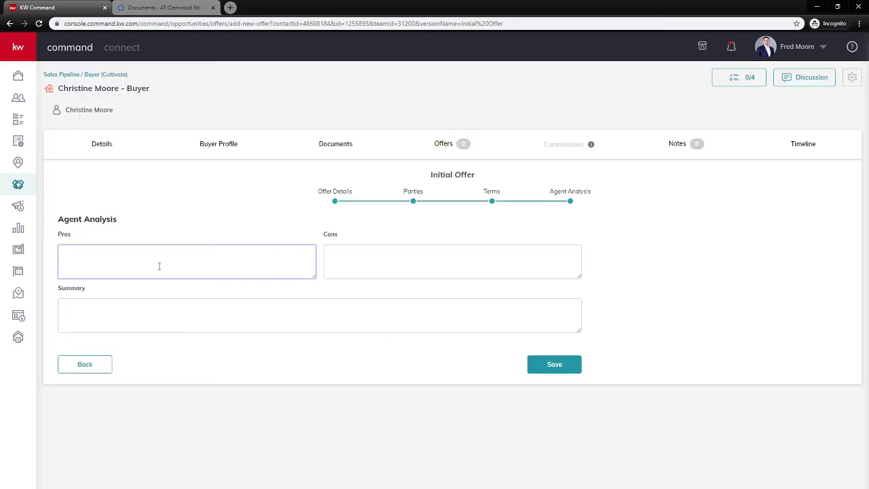
{"action": "left_click", "coordinate": [359, 263]}
{"action": "left_click", "coordinate": [299, 315]}
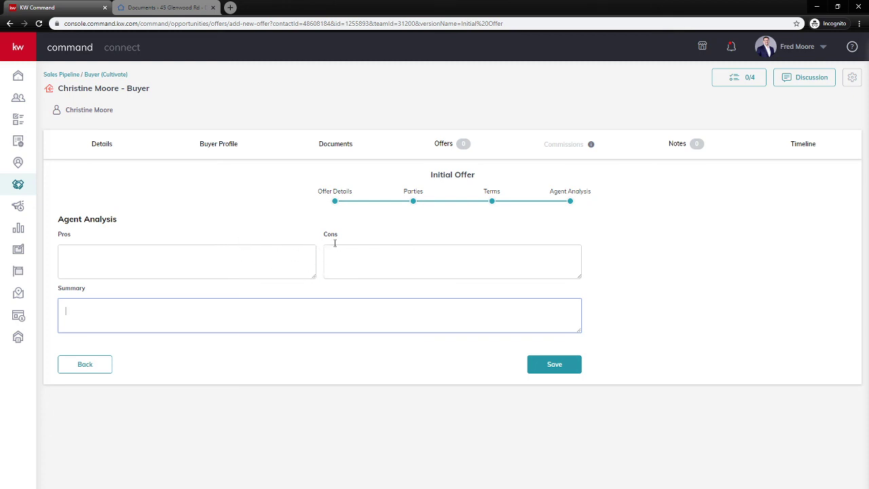
{"action": "left_click", "coordinate": [211, 259]}
{"action": "left_click", "coordinate": [341, 261]}
{"action": "left_click", "coordinate": [318, 305]}
{"action": "left_click", "coordinate": [556, 367]}
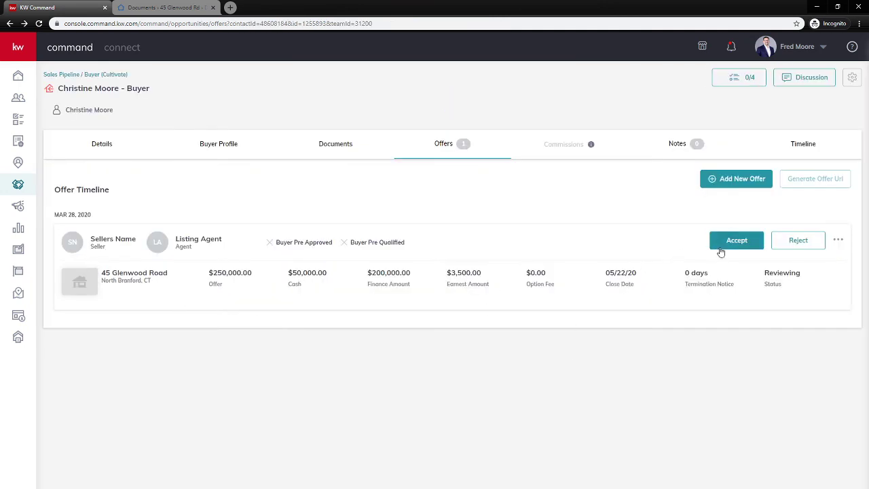
{"action": "left_click", "coordinate": [838, 240]}
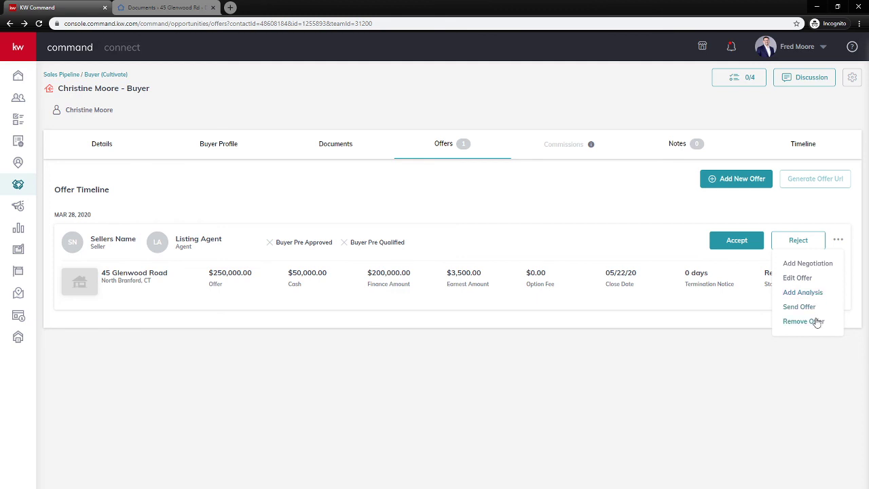
{"action": "left_click", "coordinate": [592, 205]}
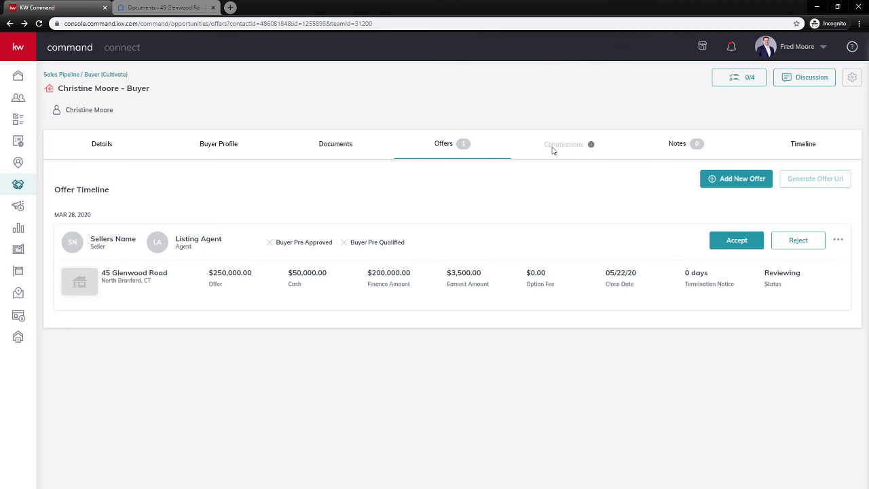
{"action": "left_click", "coordinate": [728, 245]}
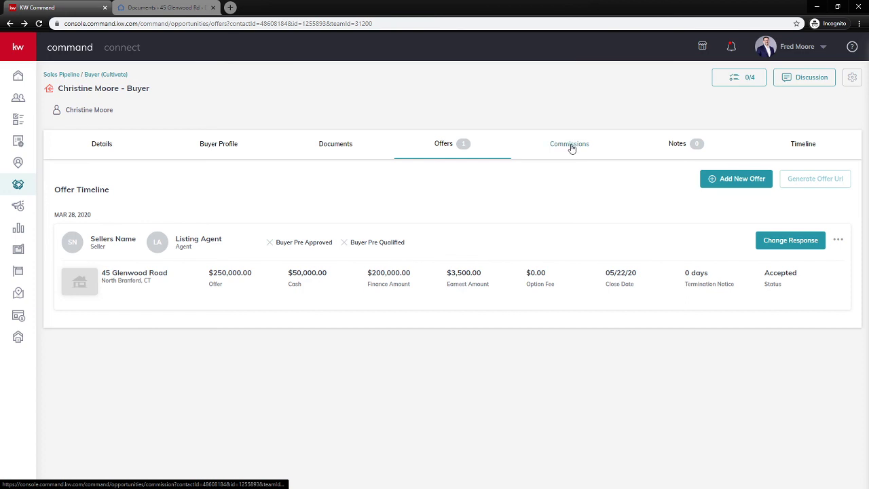
{"action": "left_click", "coordinate": [572, 149]}
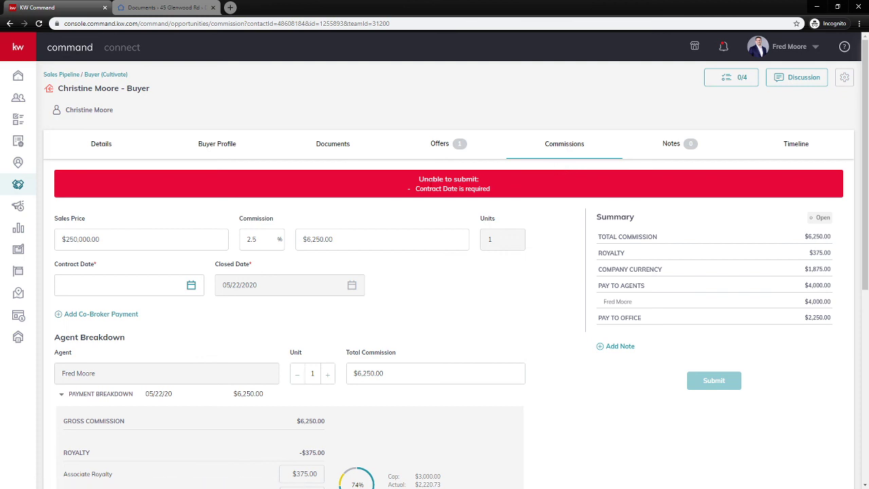
- Review the sales price field and the 2.5 commission percentage and amount fields
{"action": "left_click_drag", "start_coordinate": [416, 188], "coordinate": [511, 195]}
{"action": "left_click", "coordinate": [272, 179]}
{"action": "left_click", "coordinate": [110, 239]}
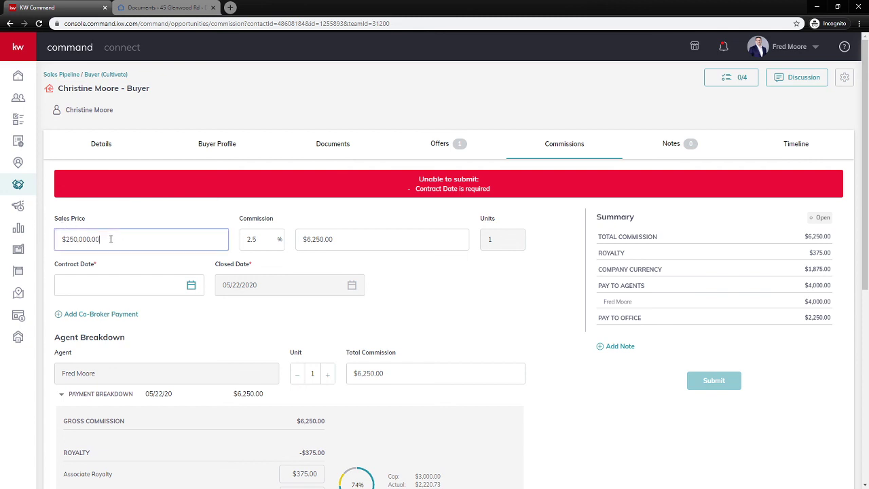
{"action": "left_click", "coordinate": [252, 238]}
{"action": "left_click", "coordinate": [365, 239]}
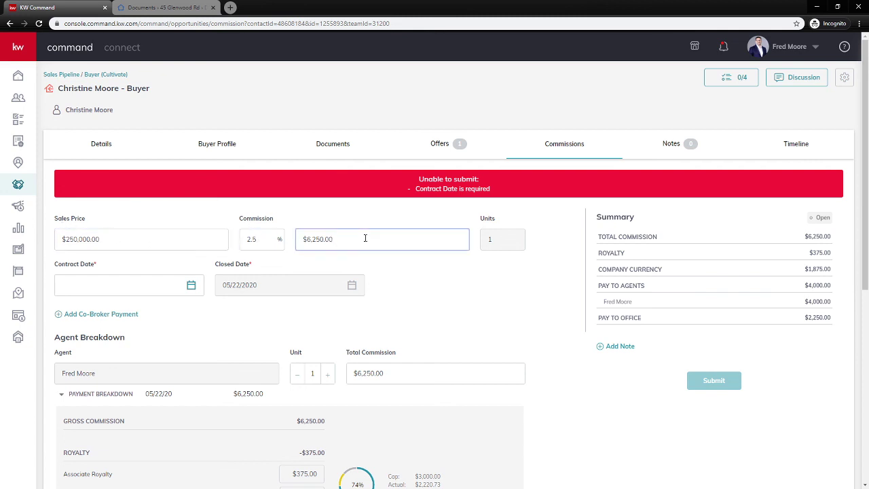
{"action": "double_click", "coordinate": [255, 239]}
{"action": "left_click", "coordinate": [356, 237]}
- Set the contract date to March 19, 2020, then open and cancel the co-broker payment form
{"action": "left_click", "coordinate": [95, 285]}
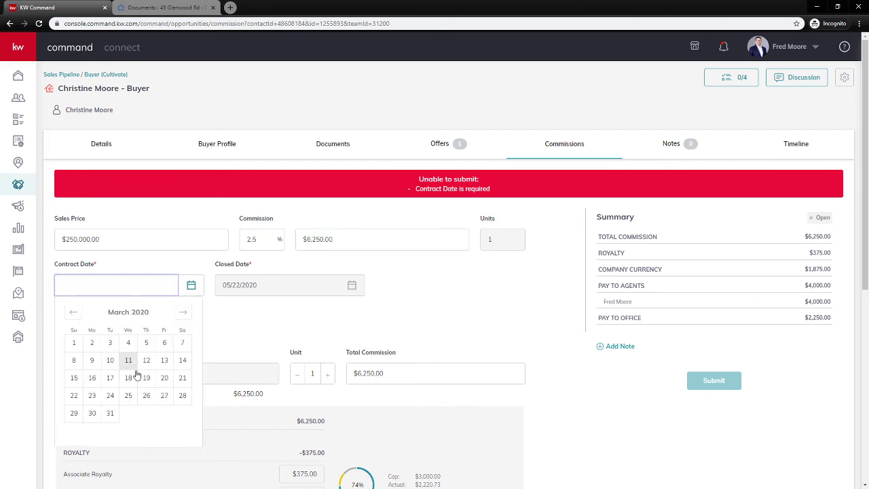
{"action": "left_click", "coordinate": [146, 377]}
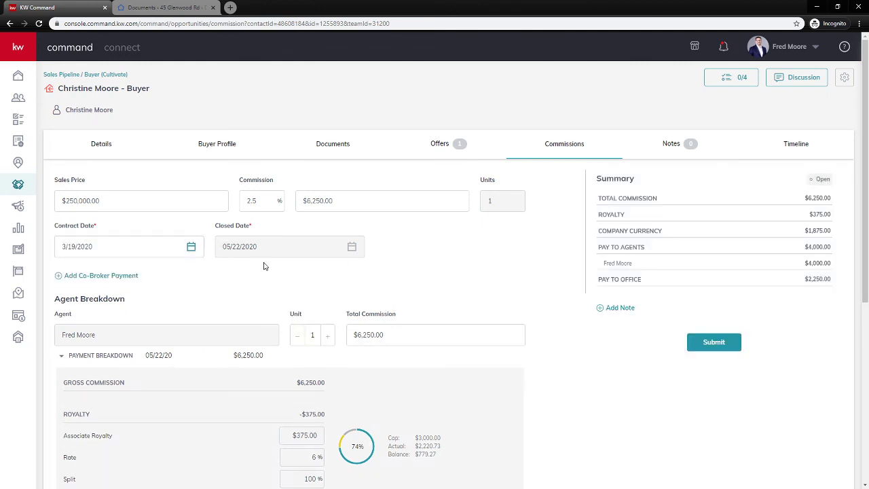
{"action": "left_click", "coordinate": [103, 276]}
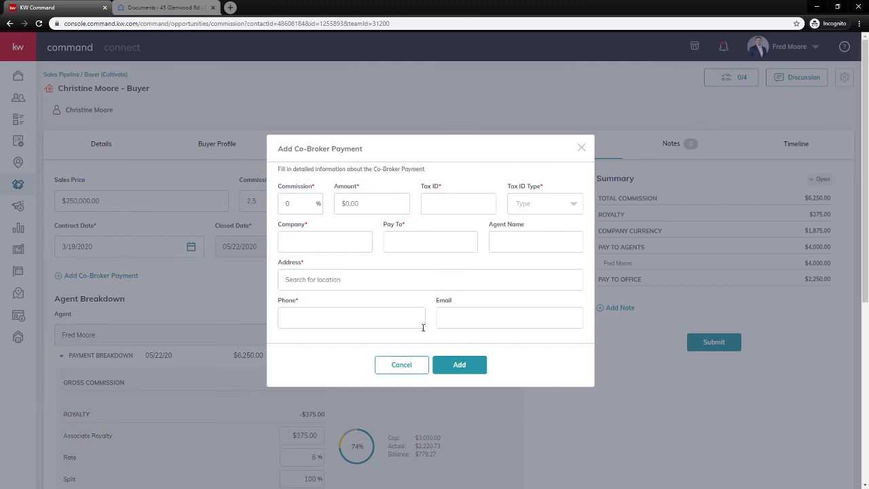
{"action": "left_click", "coordinate": [398, 370]}
{"action": "scroll", "coordinate": [287, 281], "scroll_direction": "down", "scroll_amount": 2}
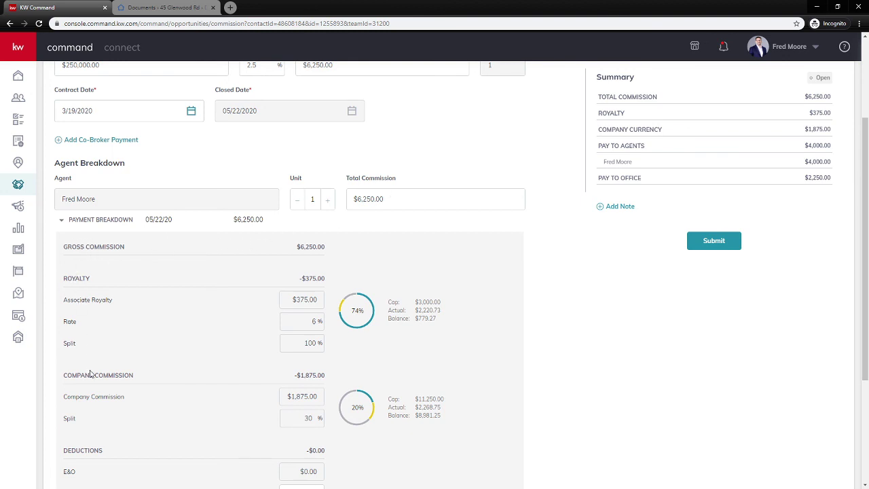
{"action": "scroll", "coordinate": [102, 367], "scroll_direction": "down", "scroll_amount": 3}
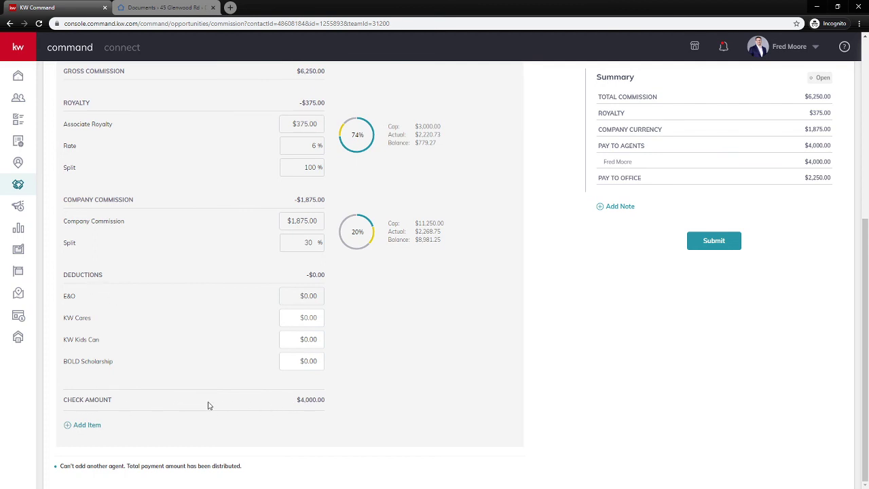
- Start a new Inside Referral item in the commission breakdown
{"action": "left_click", "coordinate": [82, 425]}
{"action": "left_click", "coordinate": [410, 224]}
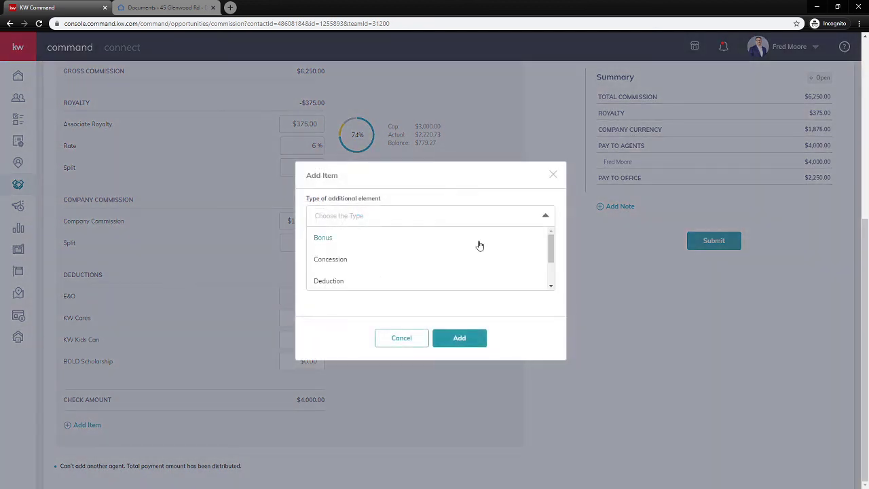
{"action": "left_click_drag", "start_coordinate": [551, 244], "coordinate": [550, 268]}
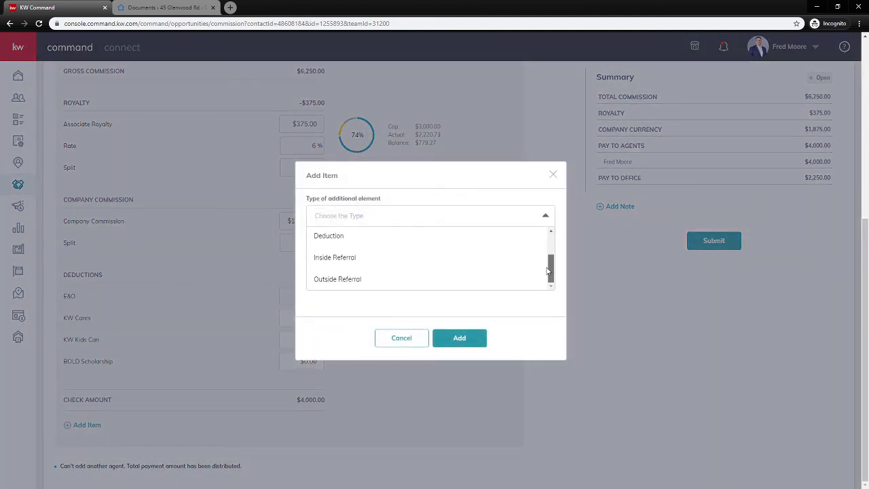
{"action": "left_click", "coordinate": [350, 263]}
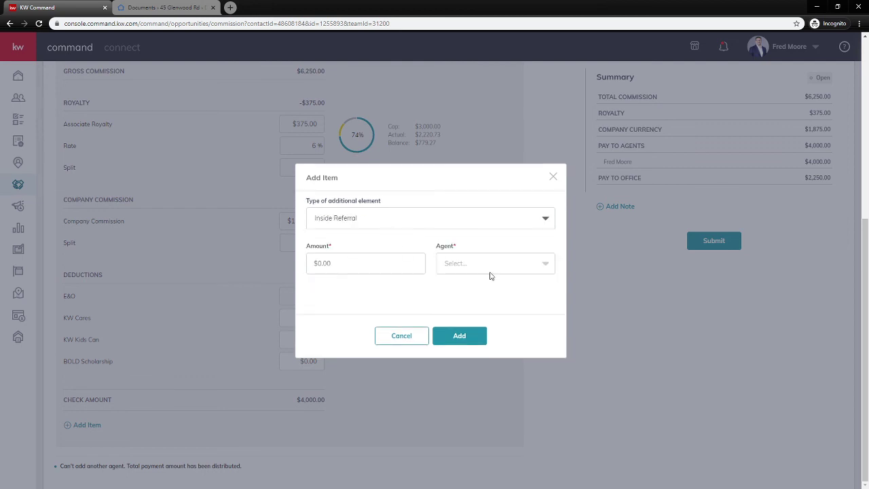
- Enter a $900 referral amount, select the referring agent, and add the referral
{"action": "left_click", "coordinate": [353, 262]}
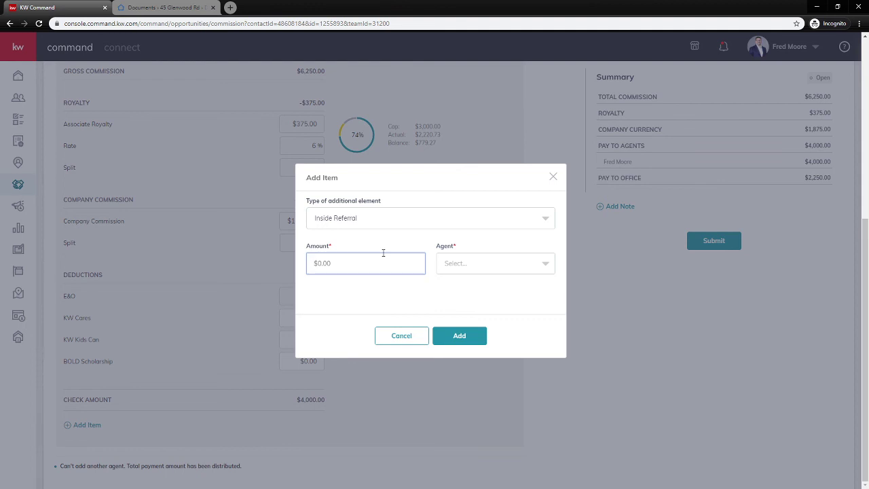
{"action": "type", "text": "9000"}
{"action": "key", "text": "BackSpace"}
{"action": "left_click", "coordinate": [489, 265]}
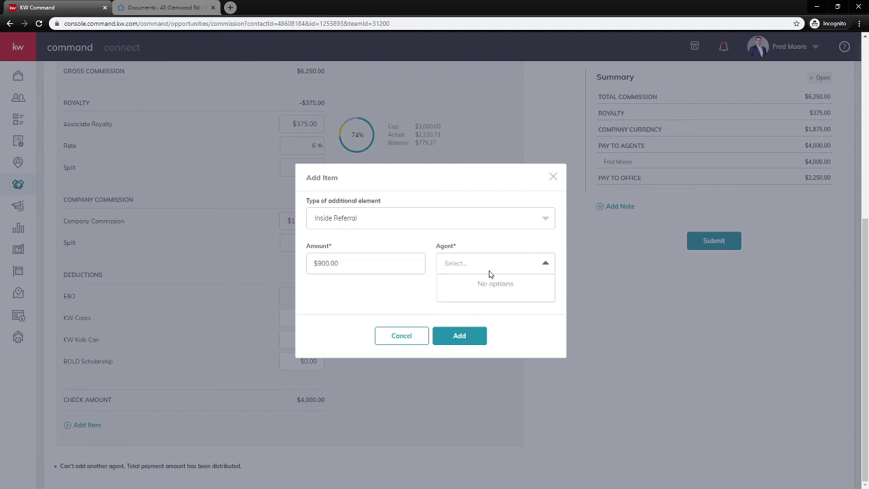
{"action": "left_click", "coordinate": [479, 285]}
{"action": "left_click", "coordinate": [459, 335]}
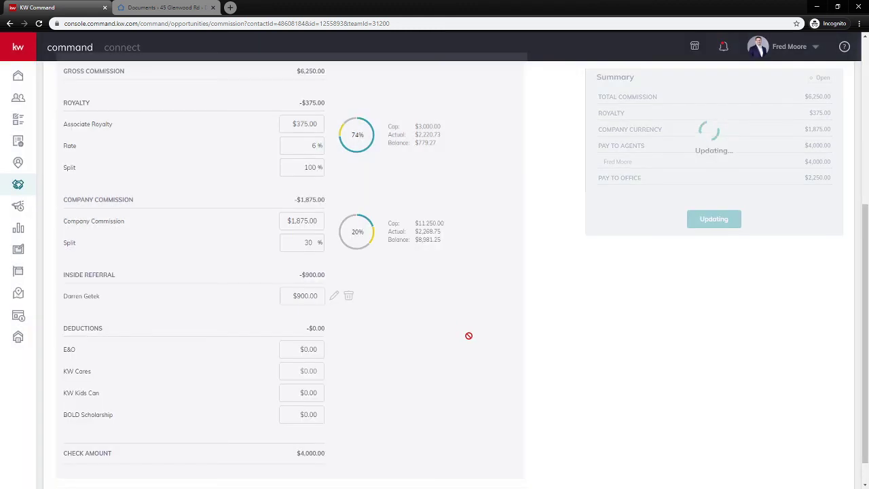
{"action": "triple_click", "coordinate": [64, 296]}
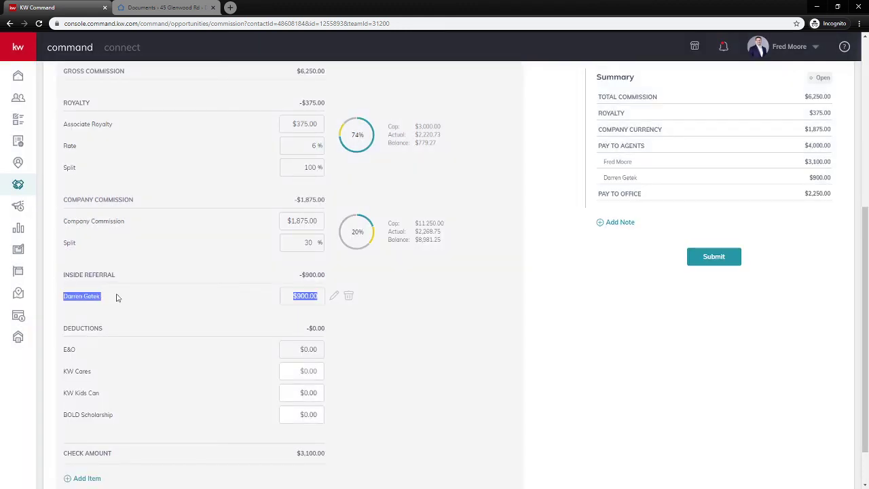
{"action": "left_click", "coordinate": [284, 301]}
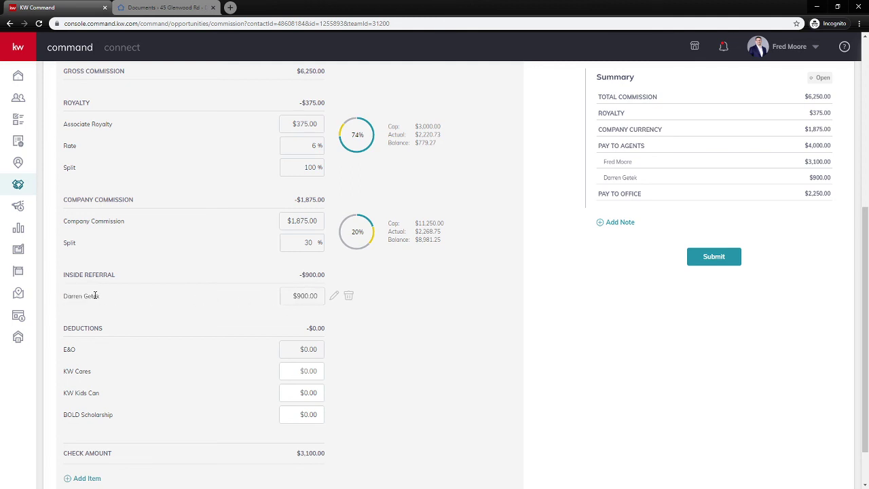
- Review the Summary panel figures, then go to the buyer's Documents section
{"action": "scroll", "coordinate": [763, 182], "scroll_direction": "up", "scroll_amount": 1}
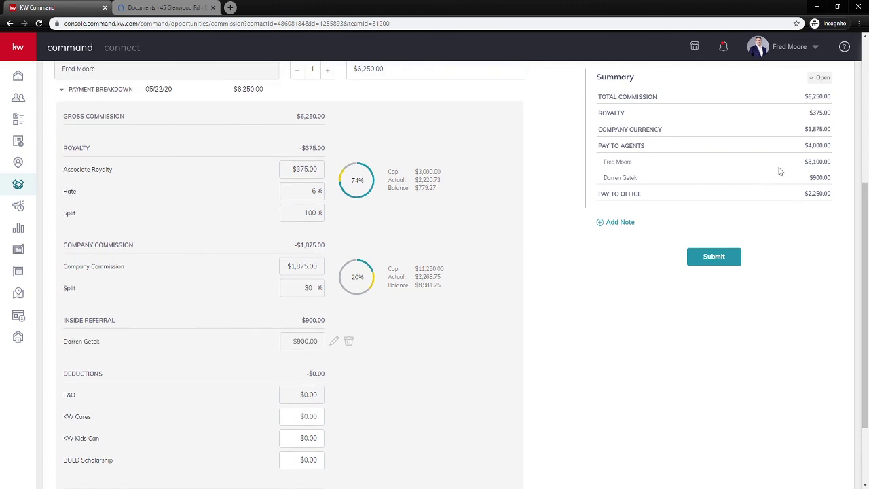
{"action": "left_click_drag", "start_coordinate": [593, 80], "coordinate": [837, 192]}
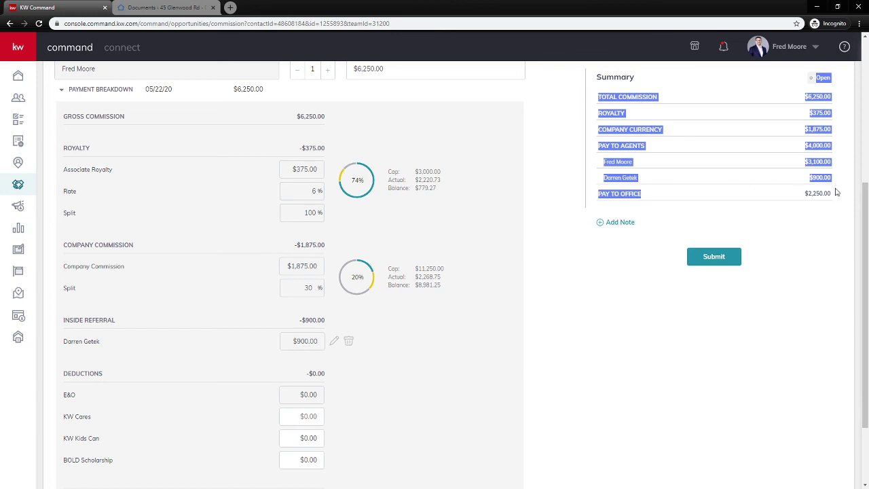
{"action": "left_click", "coordinate": [839, 194]}
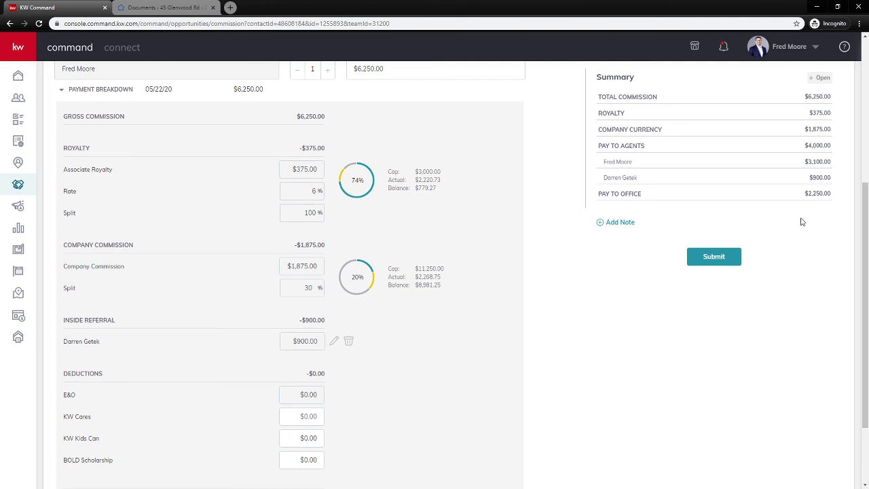
{"action": "scroll", "coordinate": [797, 202], "scroll_direction": "up", "scroll_amount": 4}
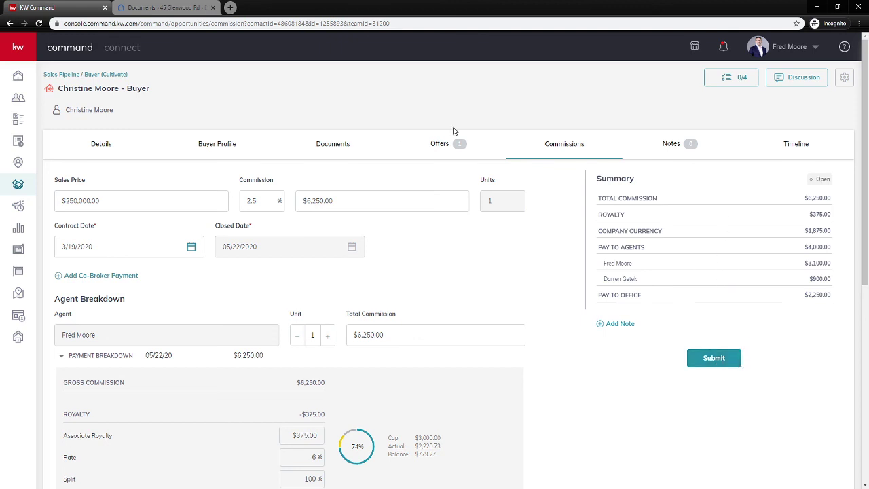
{"action": "left_click", "coordinate": [335, 144]}
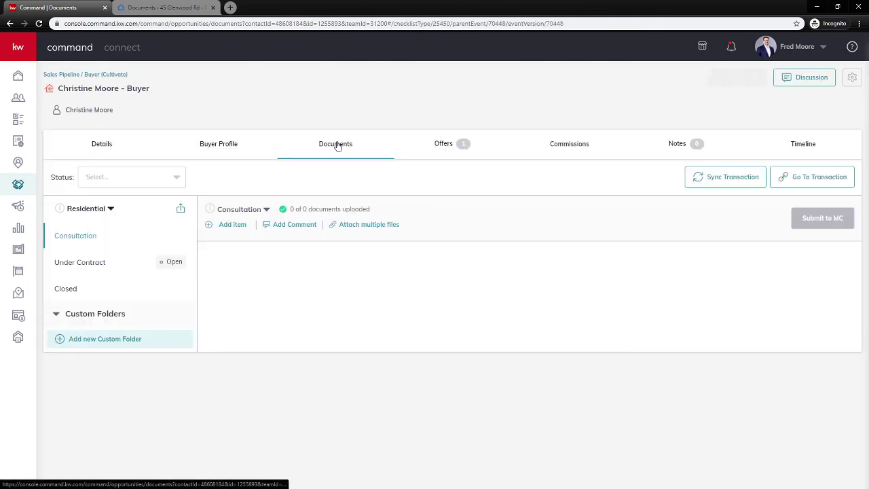